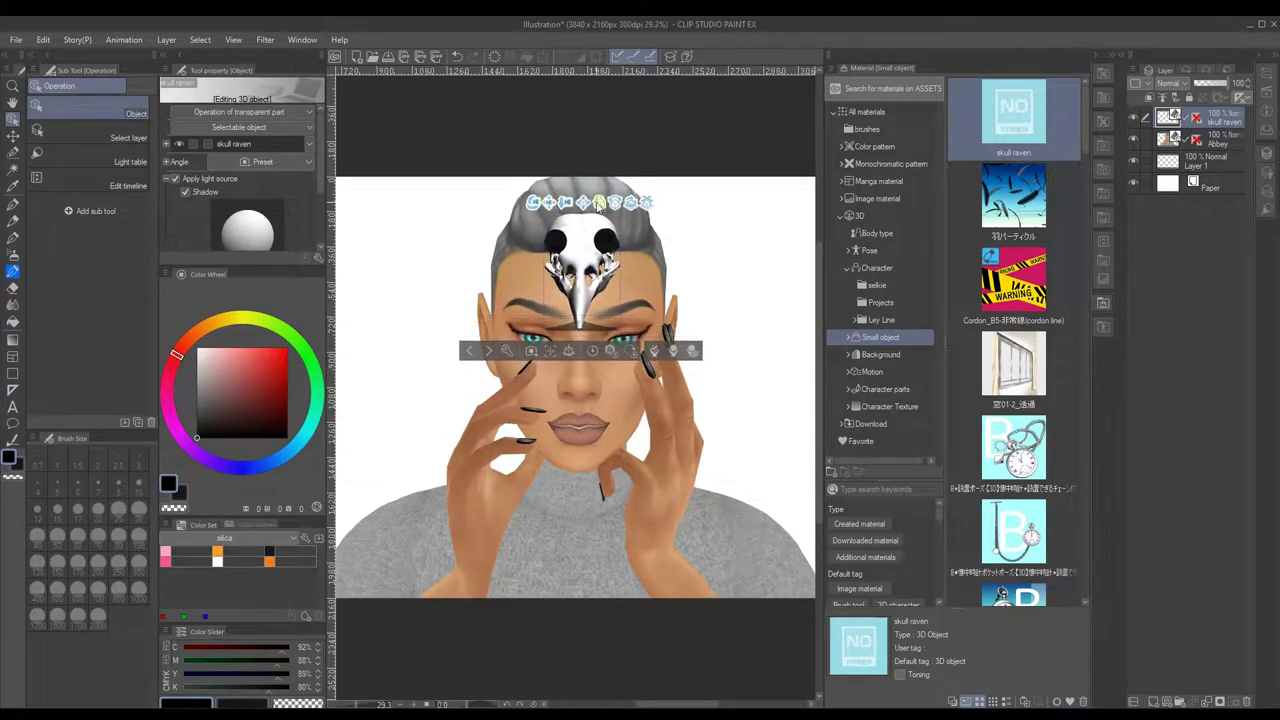
# - Duplicate the raven skull layer twice and place an angled copy on either side of the central skull
pyautogui.rightClick(1210, 118)
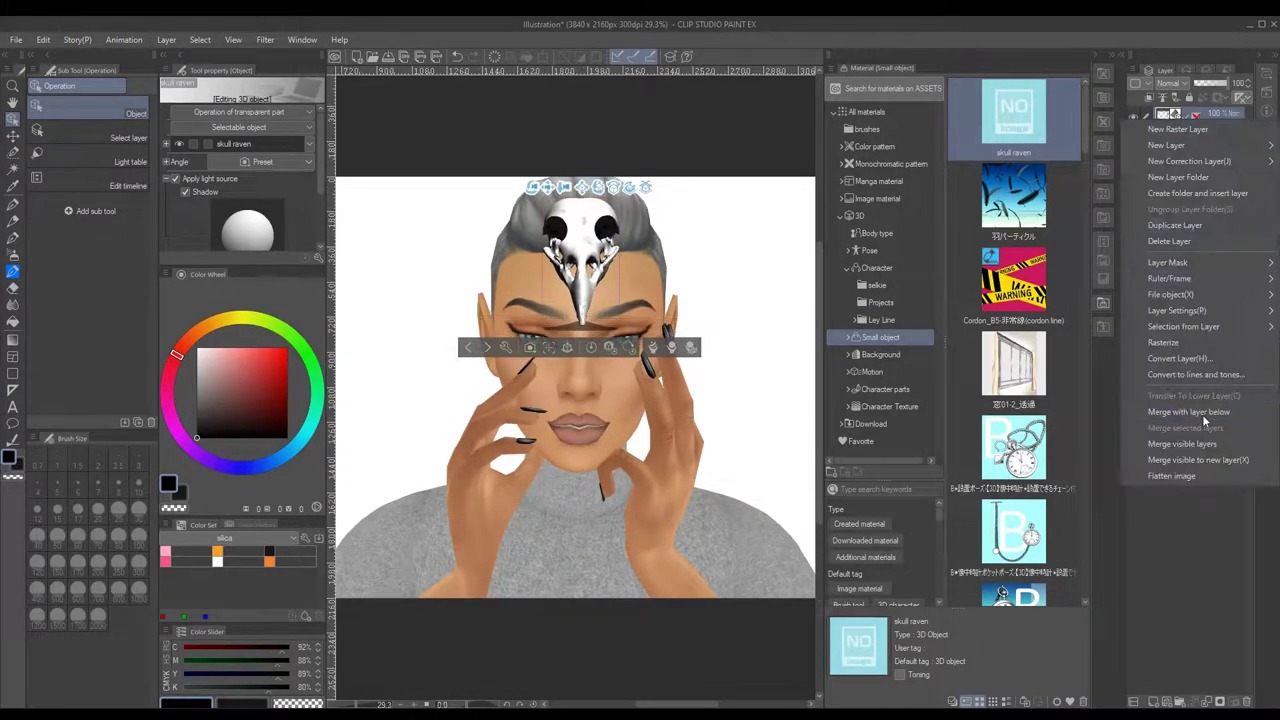
pyautogui.click(1205, 414)
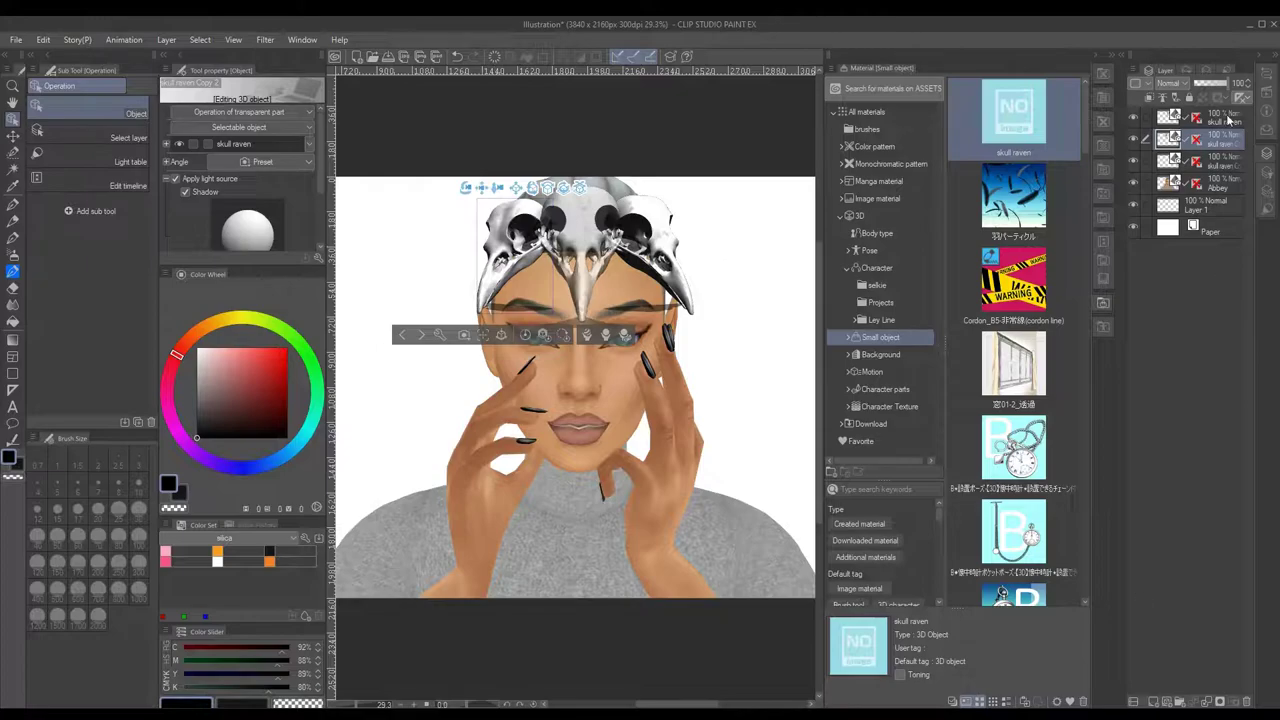
# - Group the three skull layers and the Abbey layer in a folder at 80% opacity and add a new layer above it
pyautogui.scroll(2, 1237, 120)
pyautogui.scroll(-2, 245, 150)
pyautogui.scroll(2, 245, 150)
pyautogui.click(1195, 117)
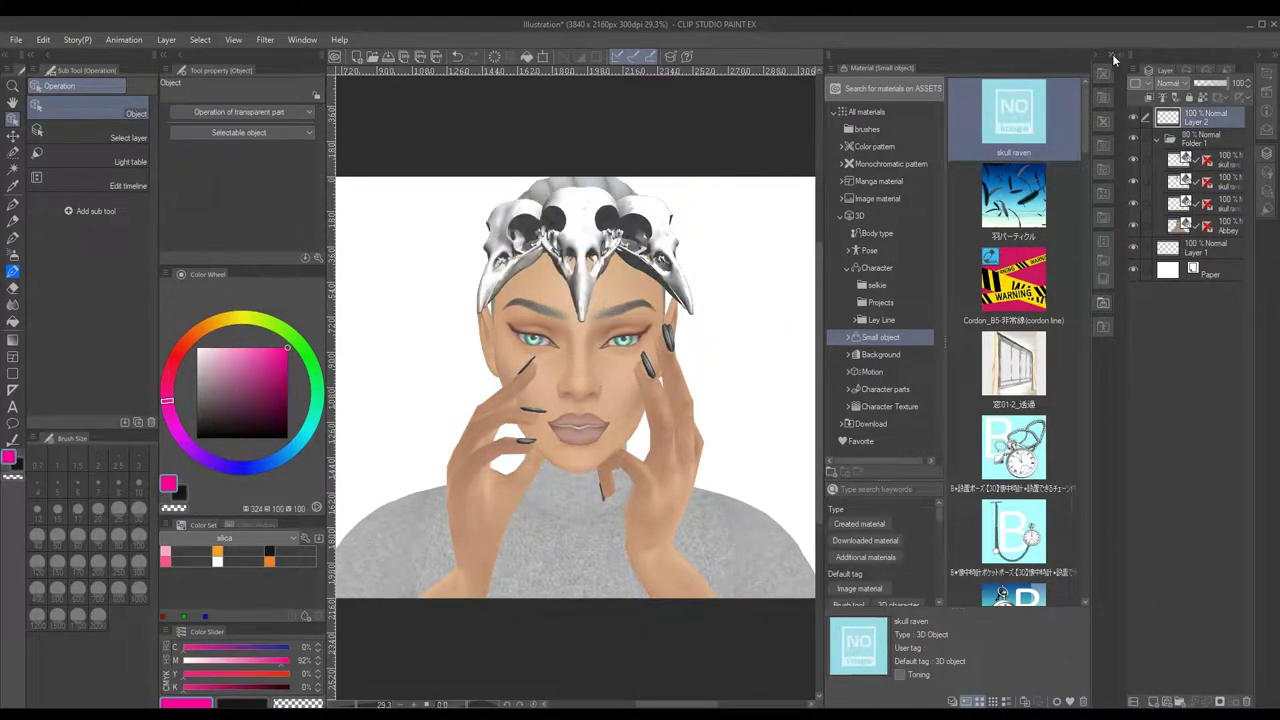
# - Place a vertical symmetrical ruler with 2 lines through the middle of the face on Layer 2
pyautogui.click(1119, 60)
pyautogui.press('p')
pyautogui.hotkey('ctrl', '+')
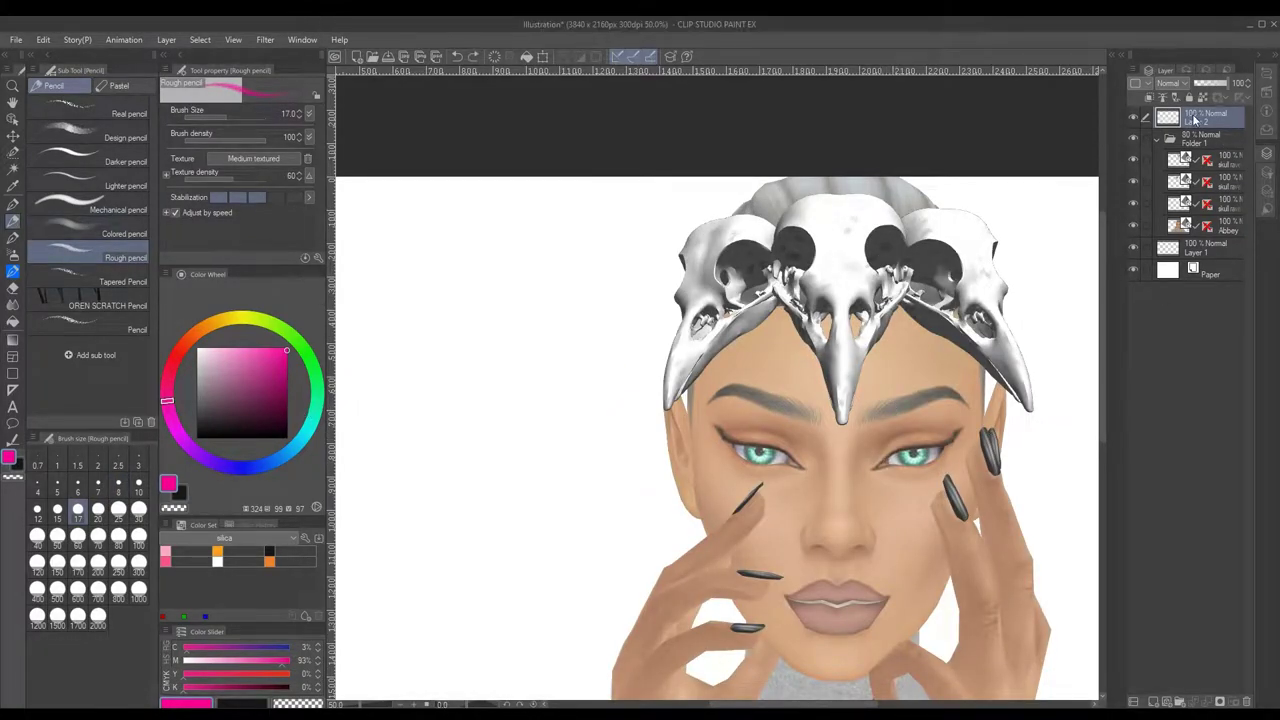
pyautogui.hscroll(3, 660, 447)
pyautogui.press('u')
pyautogui.moveTo(658, 553); pyautogui.dragTo(660, 558)
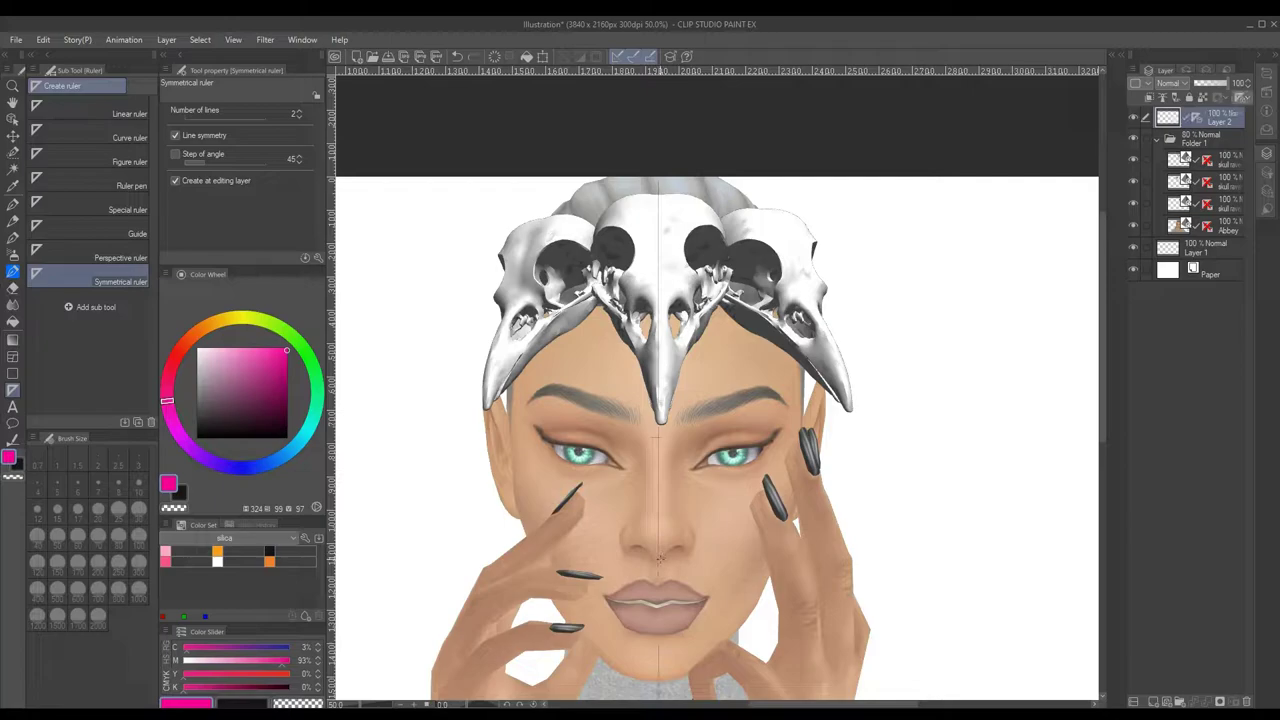
# - Trace the eye in pink with the Rough pencil at size 10, using the symmetrical ruler
pyautogui.press('b')
pyautogui.hotkey('ctrl', '+')
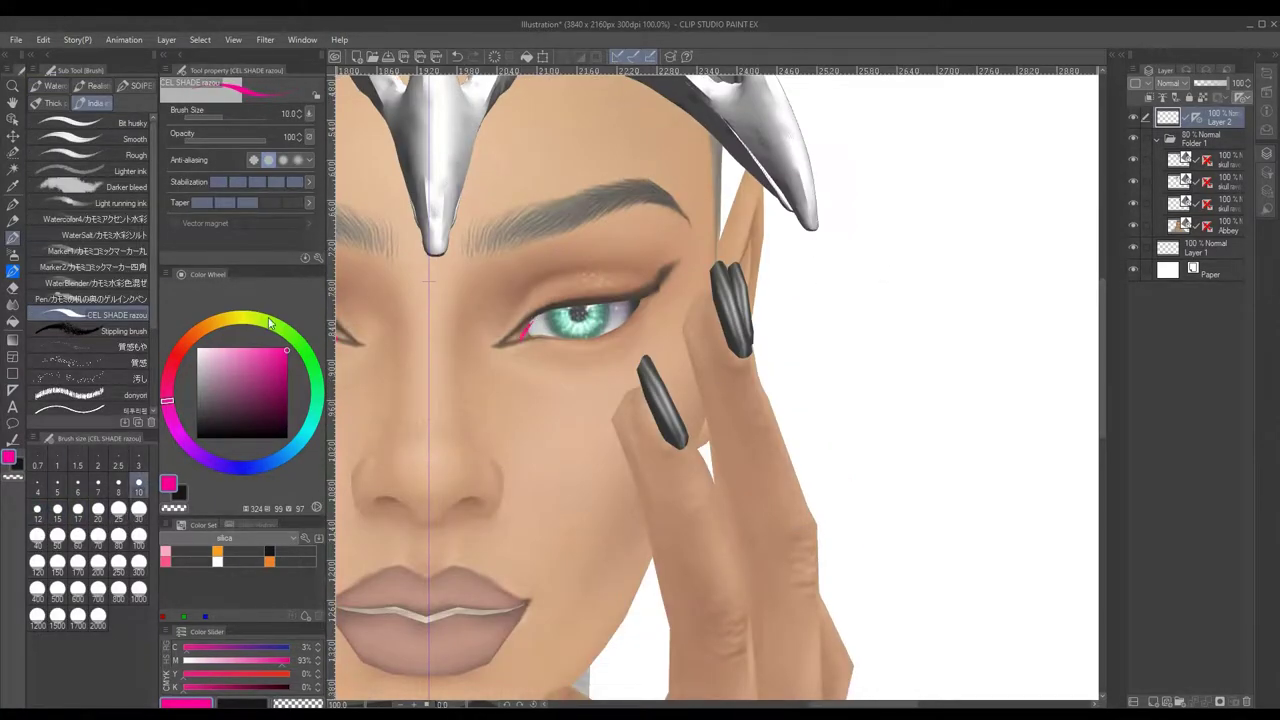
pyautogui.press('p')
pyautogui.moveTo(515, 338)
pyautogui.mouseDown()
pyautogui.moveTo(561, 306)
pyautogui.moveTo(652, 293)
pyautogui.mouseUp()
pyautogui.press('[')
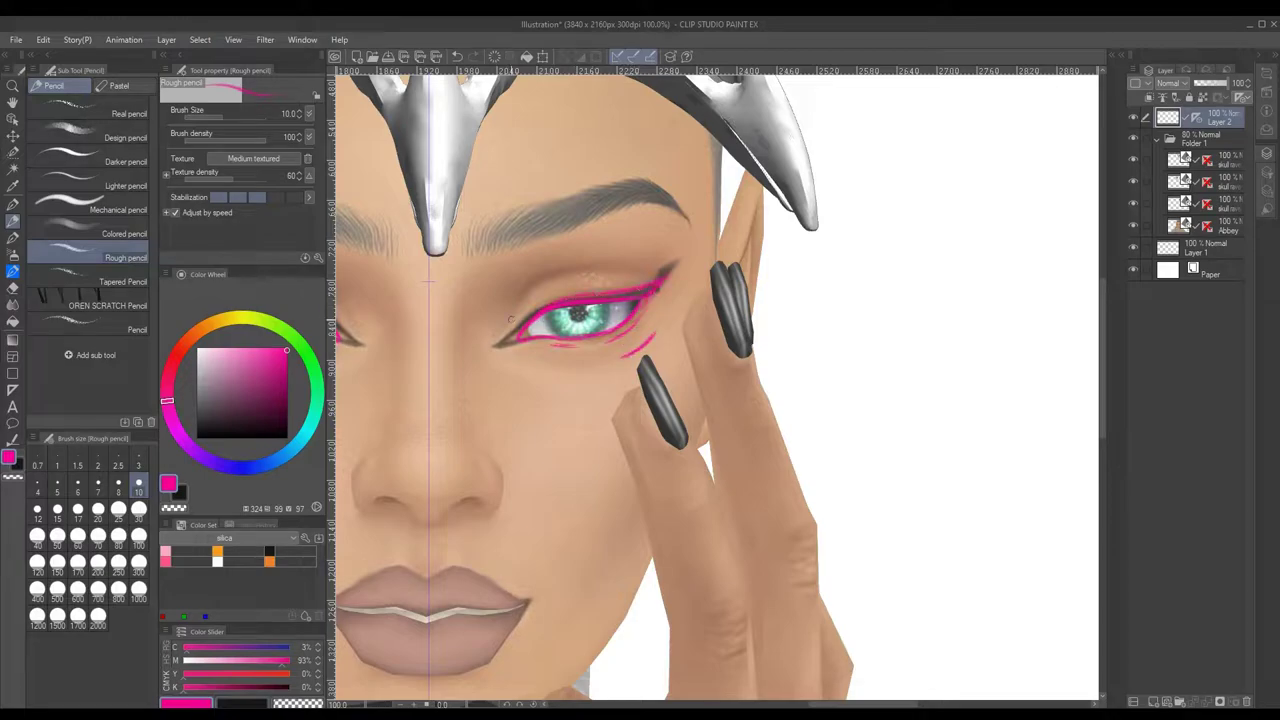
# - Trace the eyebrows, nose and lips of the reference model in pink
pyautogui.moveTo(482, 237)
pyautogui.mouseDown()
pyautogui.moveTo(506, 257)
pyautogui.moveTo(640, 205)
pyautogui.moveTo(499, 216)
pyautogui.moveTo(655, 184)
pyautogui.moveTo(686, 214)
pyautogui.mouseUp()
pyautogui.moveTo(482, 272); pyautogui.dragTo(476, 304)
pyautogui.moveTo(460, 350); pyautogui.dragTo(460, 444)
pyautogui.scroll(-2, 717, 386)
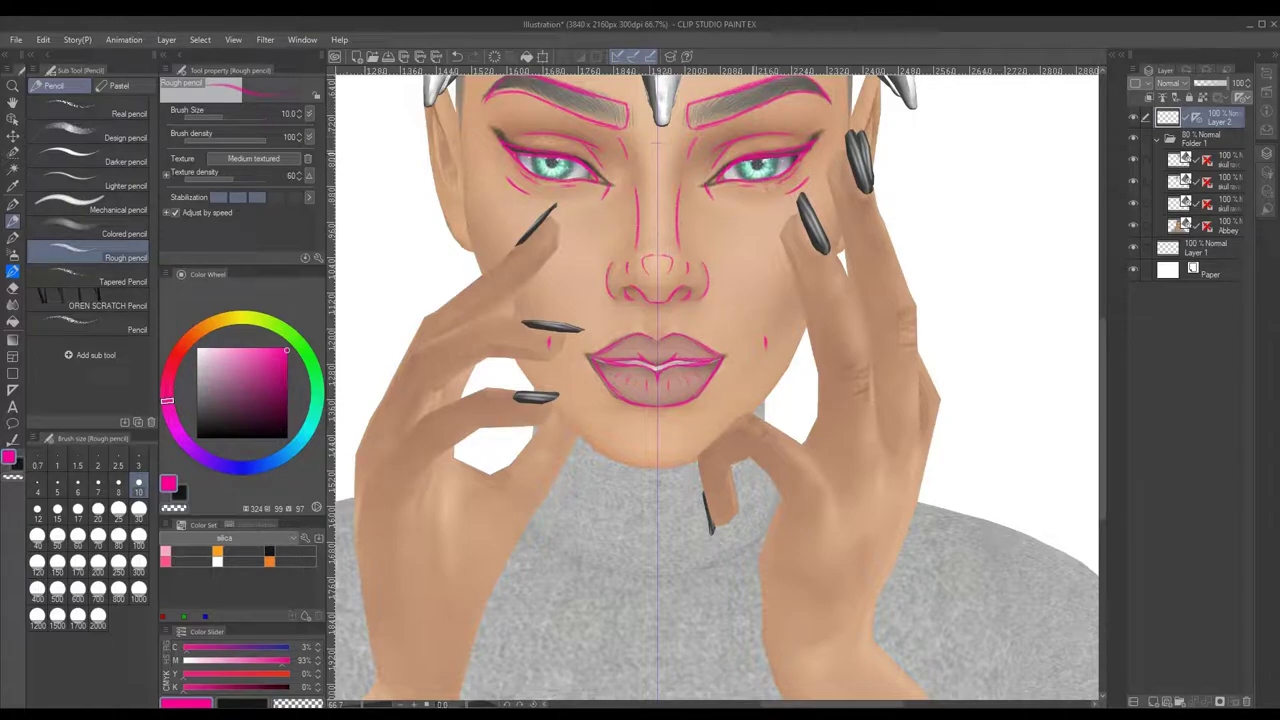
# - Trace the face contour from the chin up to the temples and outline the ears
pyautogui.moveTo(648, 468)
pyautogui.mouseDown()
pyautogui.moveTo(556, 406)
pyautogui.moveTo(466, 106)
pyautogui.mouseUp()
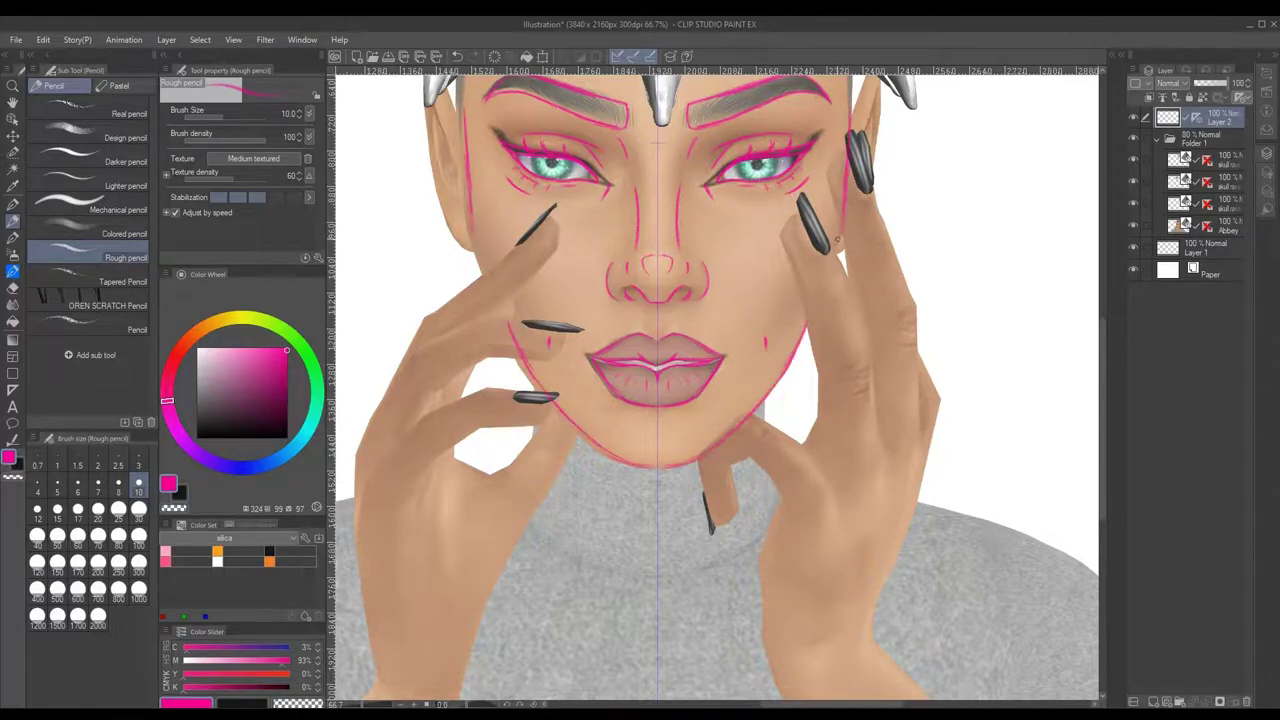
pyautogui.moveTo(1104, 360); pyautogui.dragTo(1108, 299)
pyautogui.hotkey('ctrl', '-')
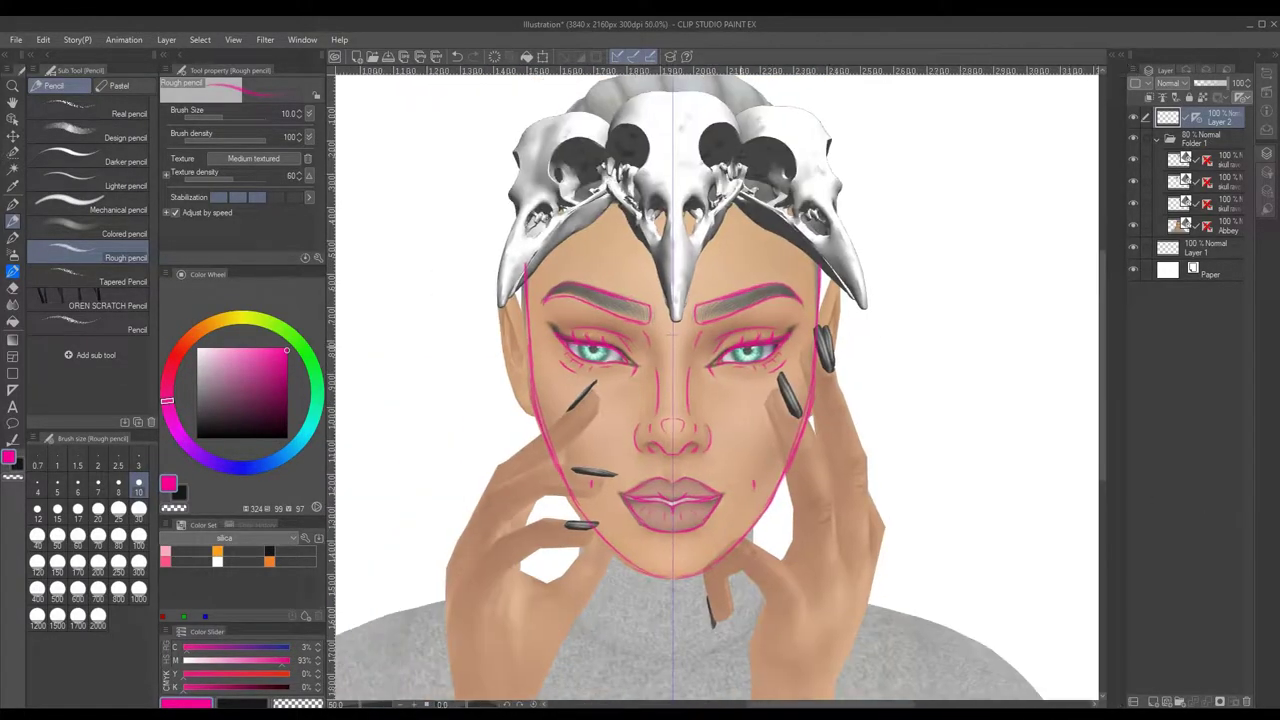
pyautogui.moveTo(522, 378)
pyautogui.mouseDown()
pyautogui.moveTo(506, 296)
pyautogui.moveTo(510, 384)
pyautogui.mouseUp()
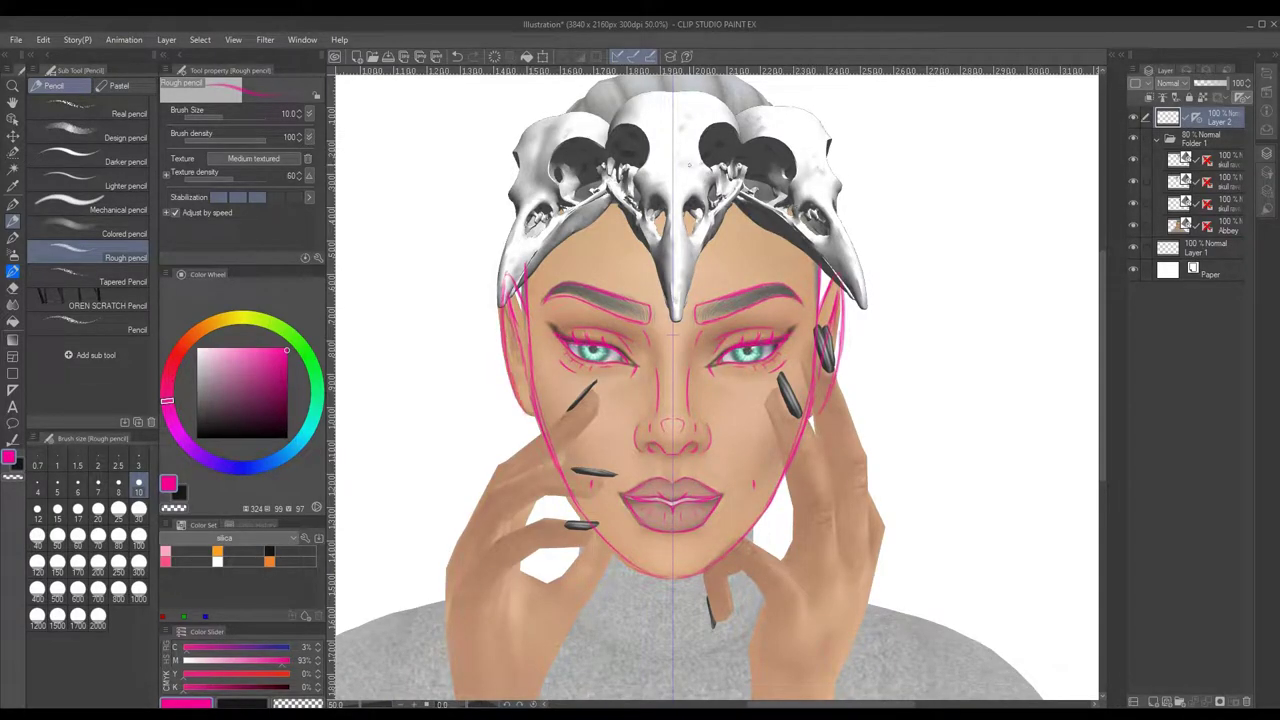
# - Trace the central and side bird skulls of the headpiece, including their eye sockets and beaks
pyautogui.moveTo(736, 164); pyautogui.dragTo(677, 322)
pyautogui.moveTo(650, 234)
pyautogui.mouseDown()
pyautogui.moveTo(628, 200)
pyautogui.moveTo(555, 170)
pyautogui.mouseUp()
pyautogui.moveTo(832, 192)
pyautogui.mouseDown()
pyautogui.moveTo(828, 152)
pyautogui.moveTo(790, 116)
pyautogui.moveTo(745, 112)
pyautogui.mouseUp()
pyautogui.moveTo(830, 195); pyautogui.dragTo(840, 268)
pyautogui.moveTo(605, 188)
pyautogui.mouseDown()
pyautogui.moveTo(530, 288)
pyautogui.moveTo(600, 195)
pyautogui.mouseUp()
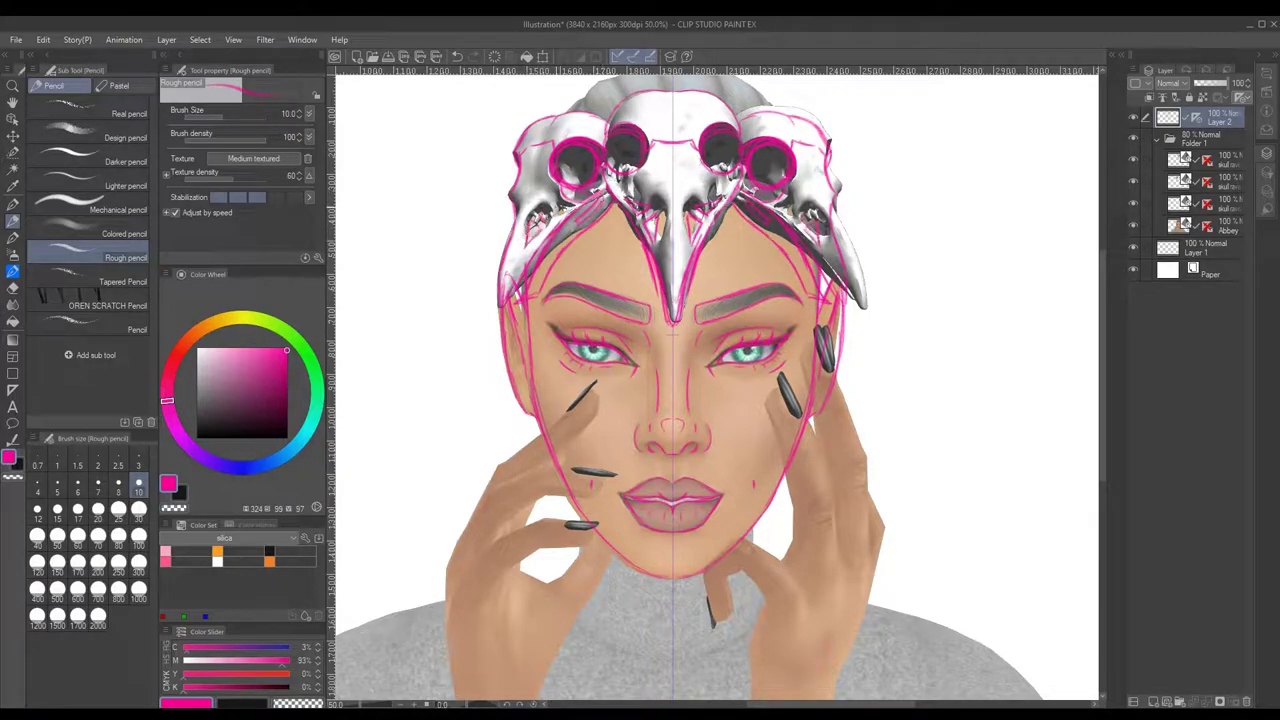
pyautogui.moveTo(838, 242); pyautogui.dragTo(840, 262)
# - Sketch the neck, shoulders and collarbones symmetrically over the sweater
pyautogui.scroll(-3, 760, 400)
pyautogui.moveTo(757, 366)
pyautogui.mouseDown()
pyautogui.moveTo(890, 470)
pyautogui.moveTo(1022, 516)
pyautogui.moveTo(1084, 616)
pyautogui.mouseUp()
pyautogui.moveTo(714, 566); pyautogui.dragTo(940, 492)
pyautogui.moveTo(707, 508); pyautogui.dragTo(692, 552)
pyautogui.scroll(2, 609, 265)
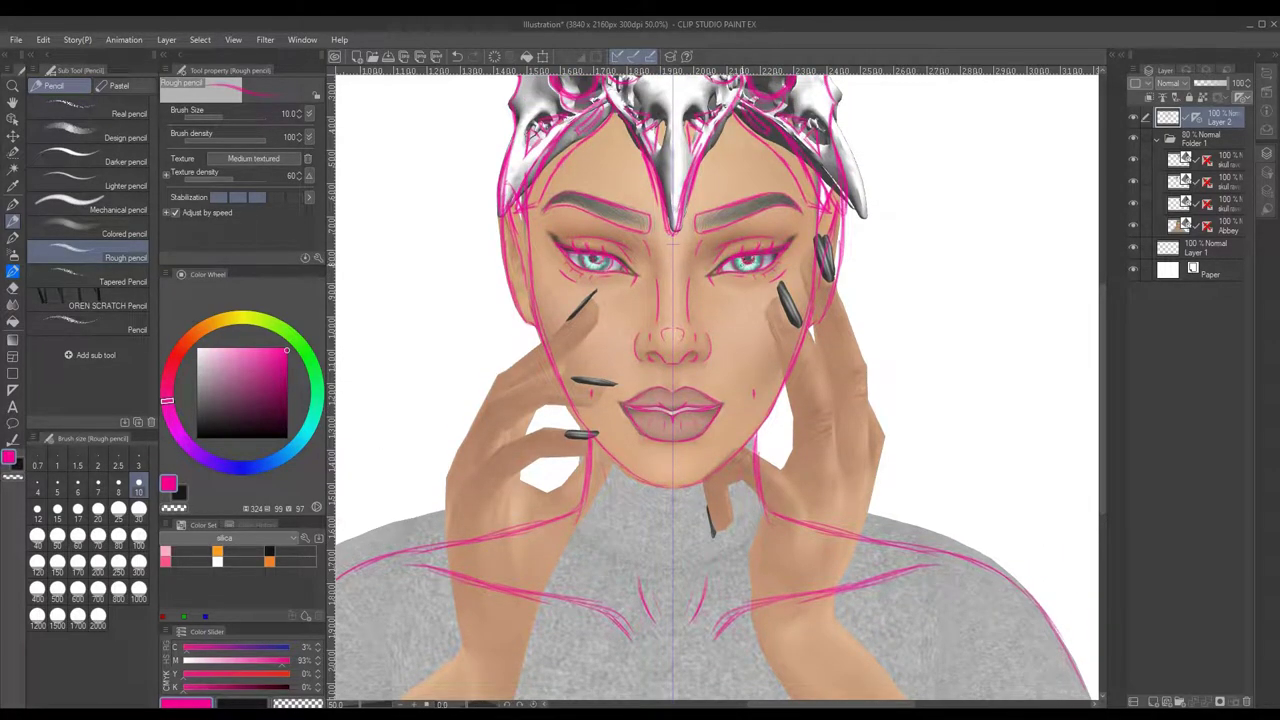
# - Sketch loose hair strands falling from under the skulls across the face, with the symmetry switched off
pyautogui.moveTo(728, 128); pyautogui.dragTo(632, 298)
pyautogui.moveTo(640, 128); pyautogui.dragTo(614, 318)
pyautogui.moveTo(726, 130); pyautogui.dragTo(612, 360)
pyautogui.moveTo(645, 130); pyautogui.dragTo(625, 208)
pyautogui.moveTo(625, 150)
pyautogui.mouseDown()
pyautogui.moveTo(540, 300)
pyautogui.moveTo(572, 285)
pyautogui.moveTo(505, 310)
pyautogui.mouseUp()
pyautogui.moveTo(520, 250); pyautogui.dragTo(470, 333)
pyautogui.moveTo(760, 120)
pyautogui.mouseDown()
pyautogui.moveTo(768, 232)
pyautogui.moveTo(712, 326)
pyautogui.mouseUp()
pyautogui.moveTo(770, 144)
pyautogui.mouseDown()
pyautogui.moveTo(766, 246)
pyautogui.moveTo(762, 194)
pyautogui.mouseUp()
pyautogui.moveTo(790, 246)
pyautogui.mouseDown()
pyautogui.moveTo(780, 342)
pyautogui.moveTo(764, 366)
pyautogui.mouseUp()
pyautogui.moveTo(826, 214); pyautogui.dragTo(796, 318)
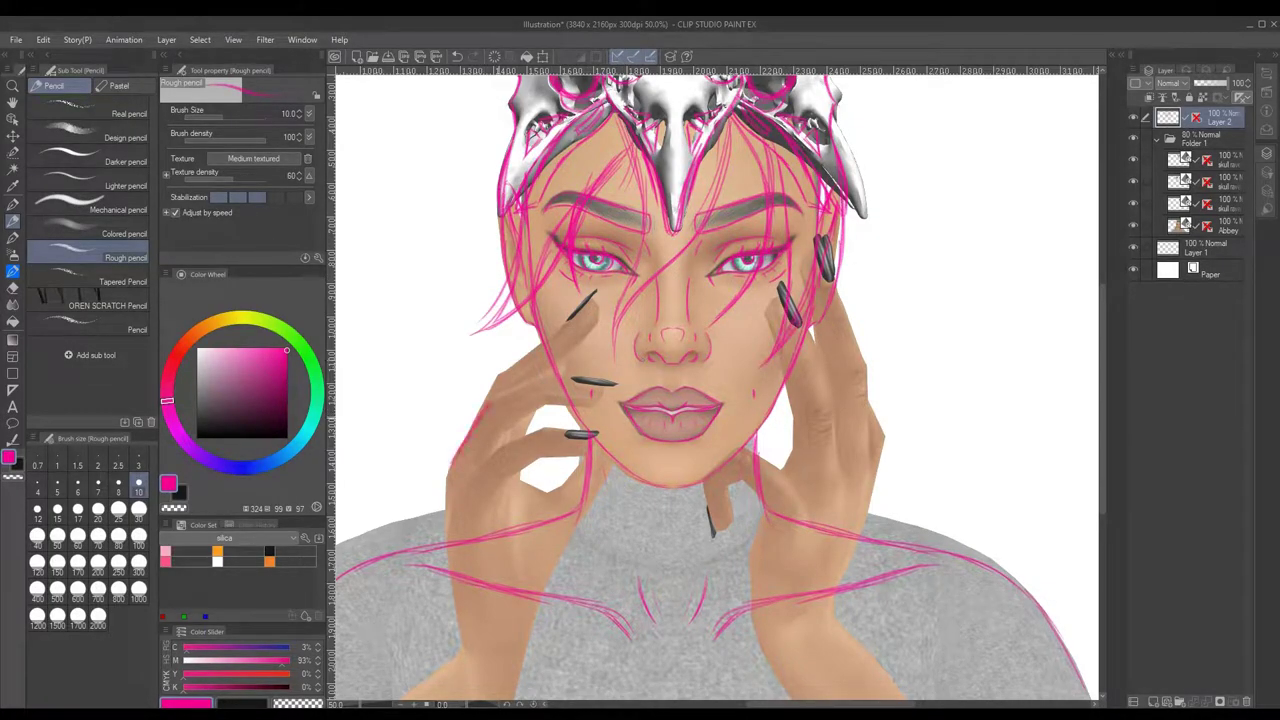
# - Trace both hands with their fingers, nails and wrists in pink
pyautogui.moveTo(556, 332); pyautogui.dragTo(480, 412)
pyautogui.moveTo(568, 320); pyautogui.dragTo(540, 346)
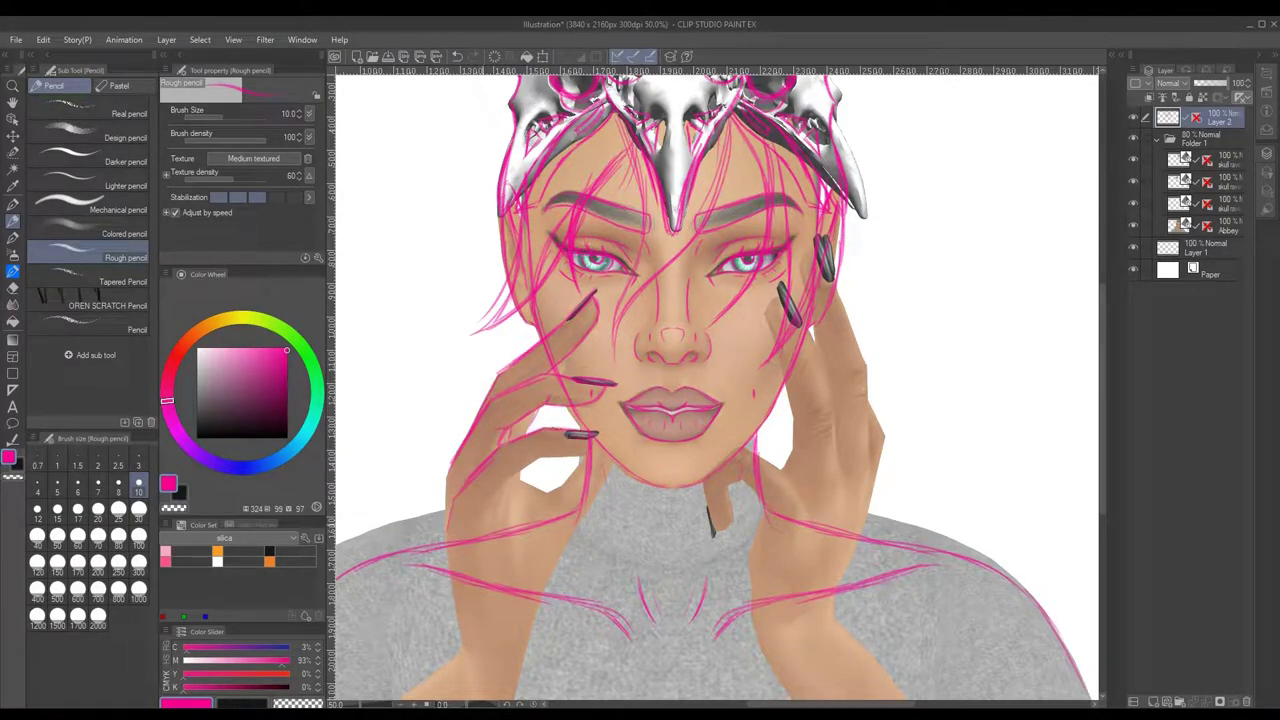
pyautogui.moveTo(586, 456); pyautogui.dragTo(520, 500)
pyautogui.moveTo(610, 462); pyautogui.dragTo(600, 486)
pyautogui.moveTo(512, 509); pyautogui.dragTo(570, 596)
pyautogui.hotkey('ctrl', '-')
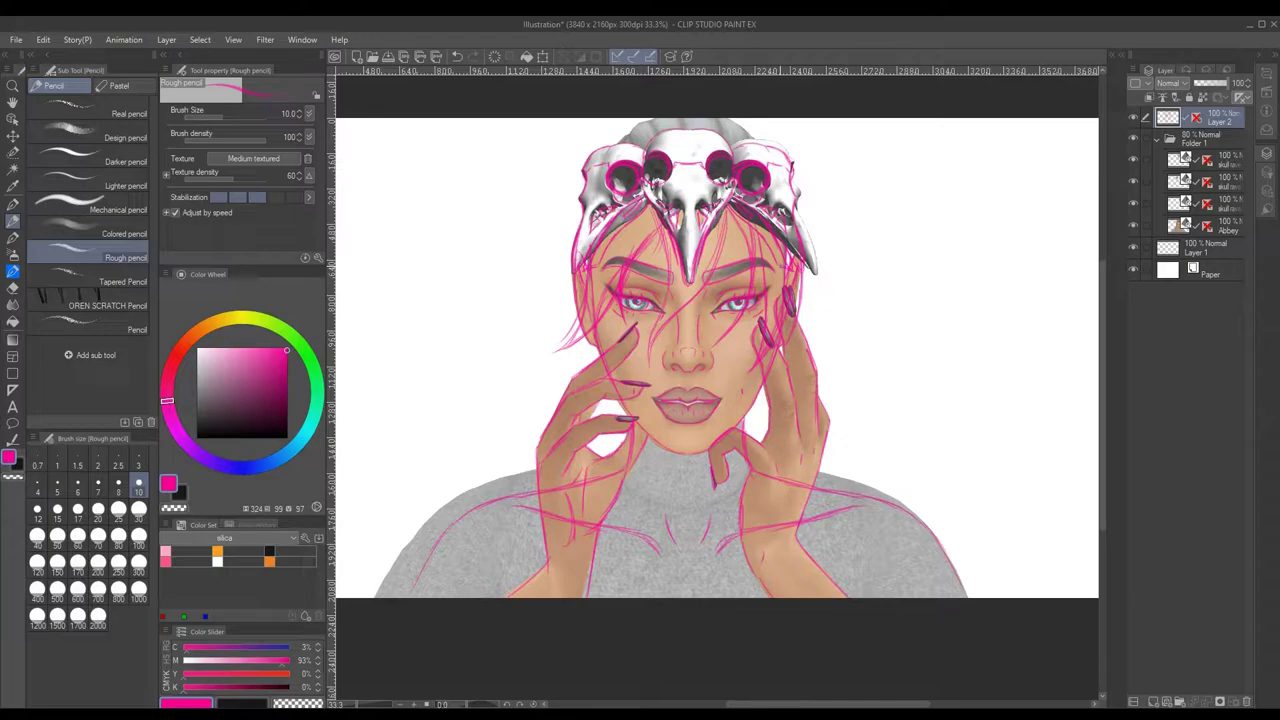
# - Set the pencil size to 17 and sketch the first long hair strands beside the face and over the neck
pyautogui.click(77, 508)
pyautogui.moveTo(800, 160); pyautogui.dragTo(840, 375)
pyautogui.moveTo(690, 500); pyautogui.dragTo(688, 575)
pyautogui.moveTo(815, 300); pyautogui.dragTo(825, 362)
pyautogui.moveTo(730, 455); pyautogui.dragTo(690, 570)
pyautogui.moveTo(815, 212); pyautogui.dragTo(825, 360)
pyautogui.moveTo(830, 305); pyautogui.dragTo(760, 454)
pyautogui.moveTo(545, 295)
pyautogui.mouseDown()
pyautogui.moveTo(572, 172)
pyautogui.moveTo(400, 292)
pyautogui.mouseUp()
# - Sketch the windblown outer hair on both sides of the head, and hide and collapse Folder 1
pyautogui.hotkey('ctrl', '-')
pyautogui.moveTo(644, 128); pyautogui.dragTo(462, 270)
pyautogui.moveTo(620, 165); pyautogui.dragTo(445, 300)
pyautogui.moveTo(620, 178); pyautogui.dragTo(572, 340)
pyautogui.moveTo(628, 268); pyautogui.dragTo(535, 428)
pyautogui.moveTo(600, 195); pyautogui.dragTo(455, 440)
pyautogui.moveTo(810, 145); pyautogui.dragTo(850, 320)
pyautogui.moveTo(860, 165); pyautogui.dragTo(830, 385)
pyautogui.moveTo(780, 120); pyautogui.dragTo(880, 300)
pyautogui.moveTo(828, 300); pyautogui.dragTo(815, 378)
pyautogui.click(1133, 140)
pyautogui.click(1158, 140)
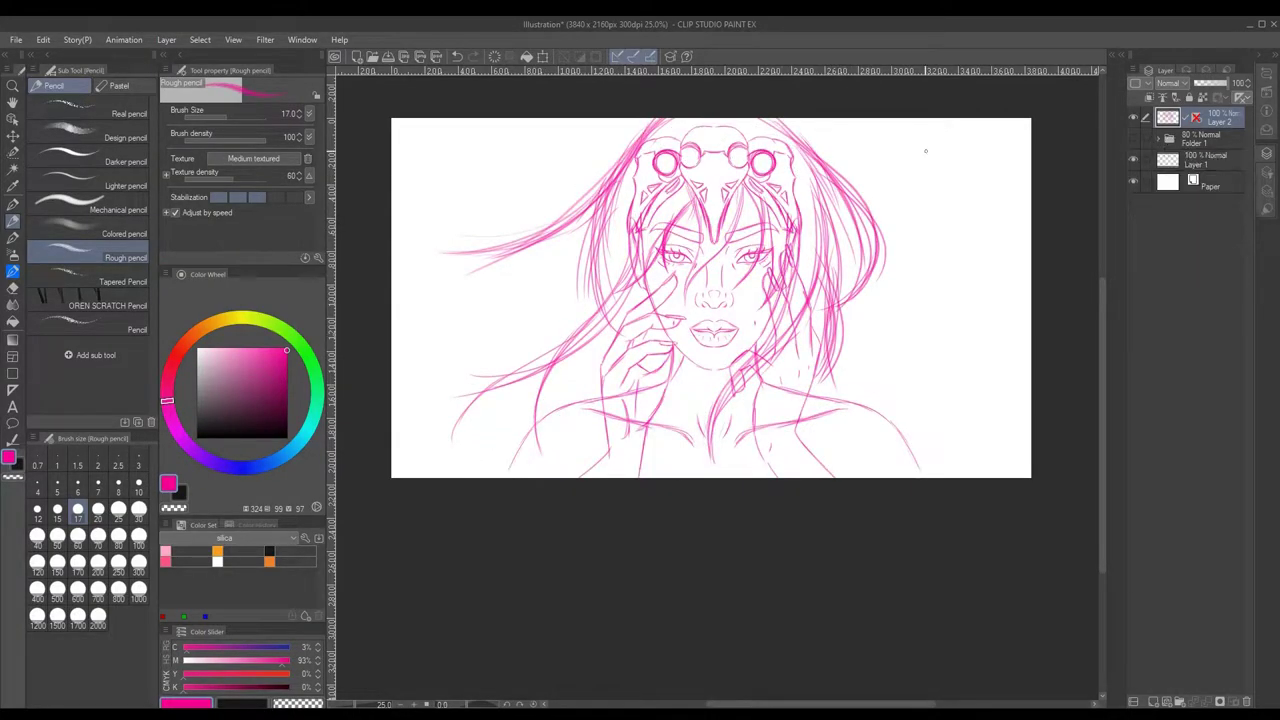
# - Thicken the windblown hair strands on the picture's left side with the pencil at size 60
pyautogui.click(78, 535)
pyautogui.moveTo(660, 122); pyautogui.dragTo(440, 251)
pyautogui.moveTo(630, 145); pyautogui.dragTo(430, 280)
pyautogui.moveTo(632, 160); pyautogui.dragTo(525, 428)
pyautogui.moveTo(636, 276); pyautogui.dragTo(522, 464)
pyautogui.moveTo(600, 184)
pyautogui.mouseDown()
pyautogui.moveTo(586, 406)
pyautogui.moveTo(508, 358)
pyautogui.mouseUp()
pyautogui.moveTo(644, 118); pyautogui.dragTo(448, 182)
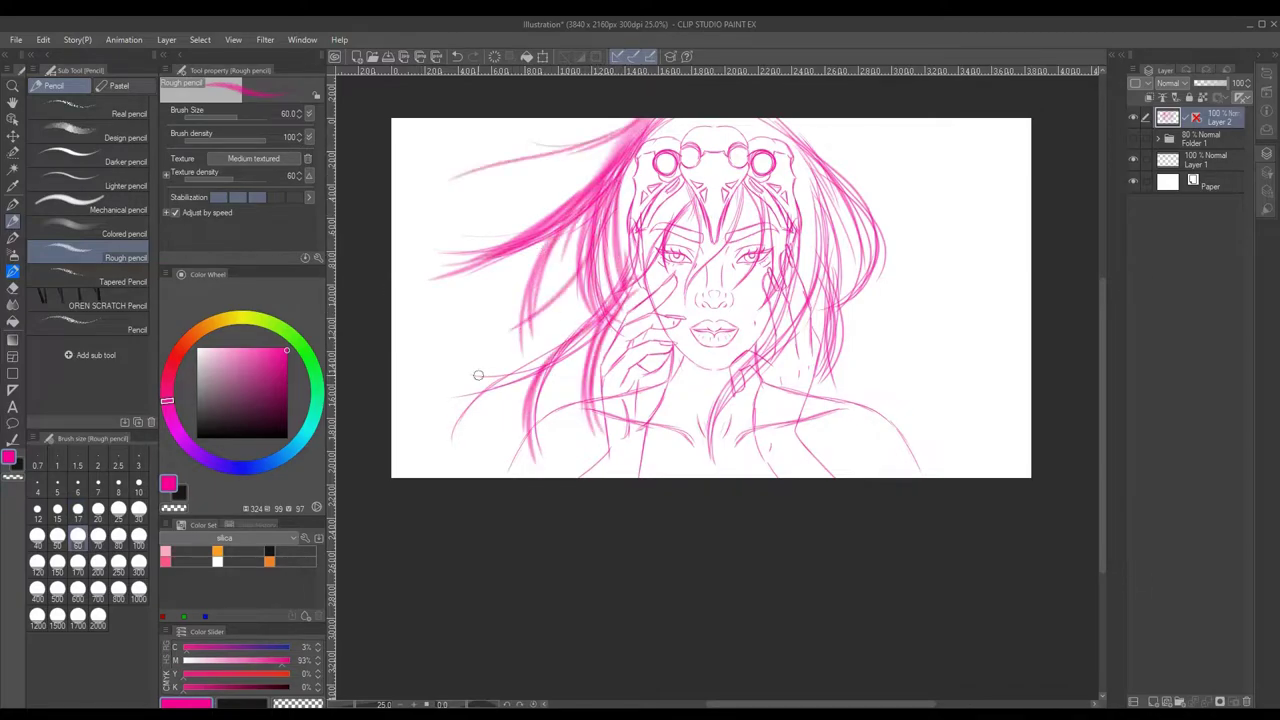
# - Thicken the hair on the picture's right side, over the crown and around the face with broad pencil strokes
pyautogui.moveTo(780, 116); pyautogui.dragTo(874, 284)
pyautogui.moveTo(876, 138); pyautogui.dragTo(738, 370)
pyautogui.moveTo(806, 170); pyautogui.dragTo(702, 478)
pyautogui.moveTo(838, 192); pyautogui.dragTo(744, 394)
pyautogui.moveTo(632, 162); pyautogui.dragTo(590, 408)
pyautogui.moveTo(645, 140)
pyautogui.mouseDown()
pyautogui.moveTo(708, 118)
pyautogui.moveTo(805, 165)
pyautogui.moveTo(780, 122)
pyautogui.mouseUp()
pyautogui.moveTo(606, 202); pyautogui.dragTo(605, 388)
pyautogui.moveTo(612, 210); pyautogui.dragTo(640, 334)
pyautogui.moveTo(682, 190); pyautogui.dragTo(638, 266)
pyautogui.moveTo(692, 202); pyautogui.dragTo(732, 280)
pyautogui.moveTo(654, 250); pyautogui.dragTo(630, 278)
pyautogui.moveTo(760, 194); pyautogui.dragTo(764, 228)
pyautogui.moveTo(778, 210); pyautogui.dragTo(772, 276)
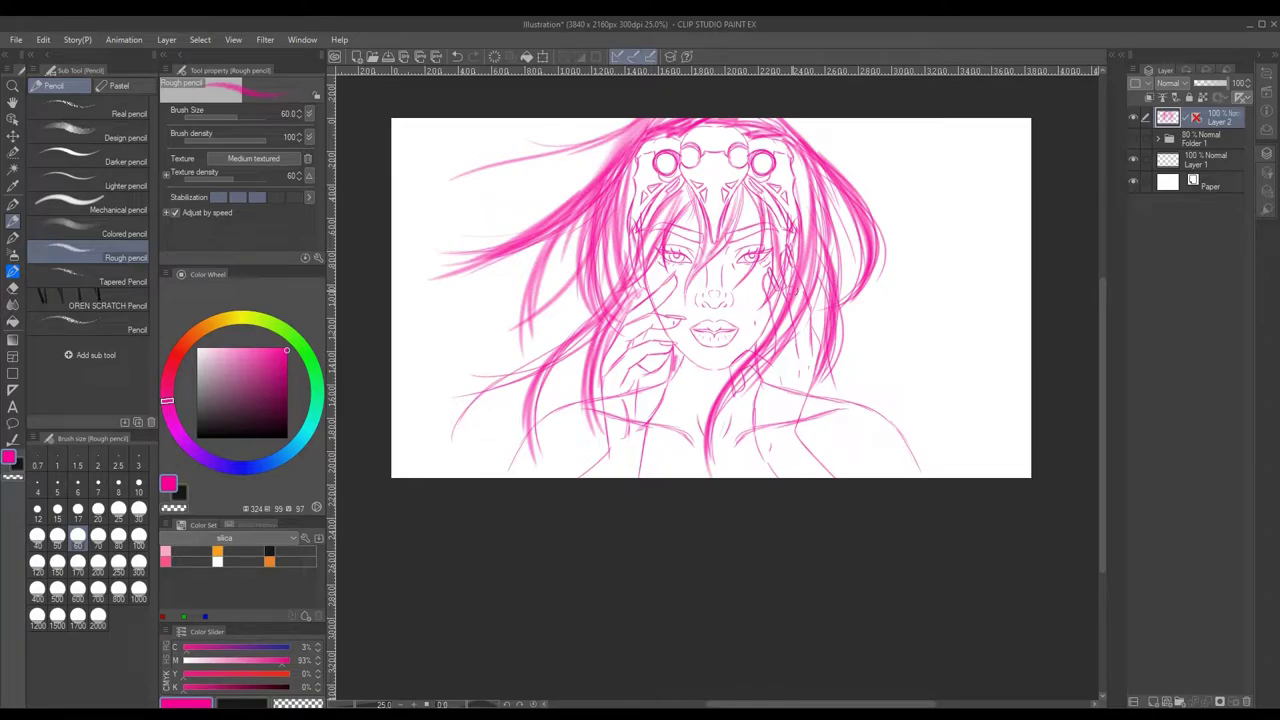
# - Sketch a choker with a round pendant at the neck symmetrically, using the pencil at sizes 17 and 20
pyautogui.click(78, 509)
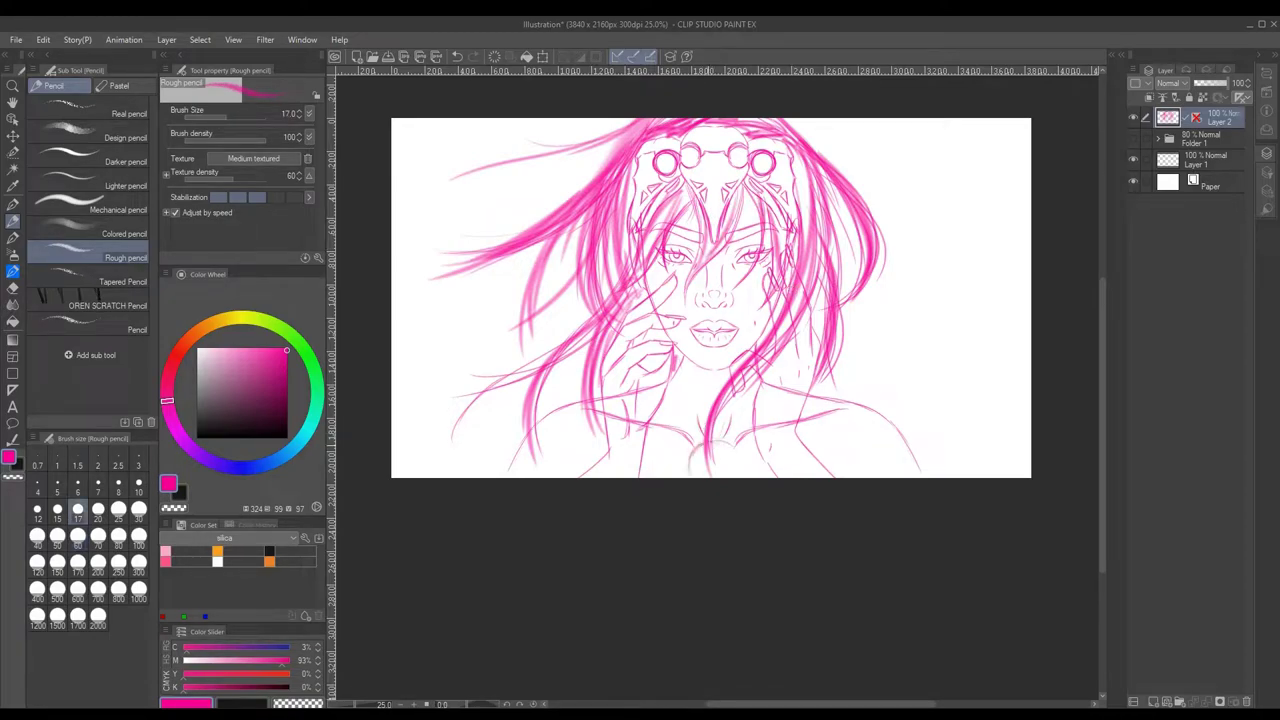
pyautogui.moveTo(700, 445)
pyautogui.mouseDown()
pyautogui.moveTo(732, 478)
pyautogui.moveTo(742, 455)
pyautogui.mouseUp()
pyautogui.press(']')
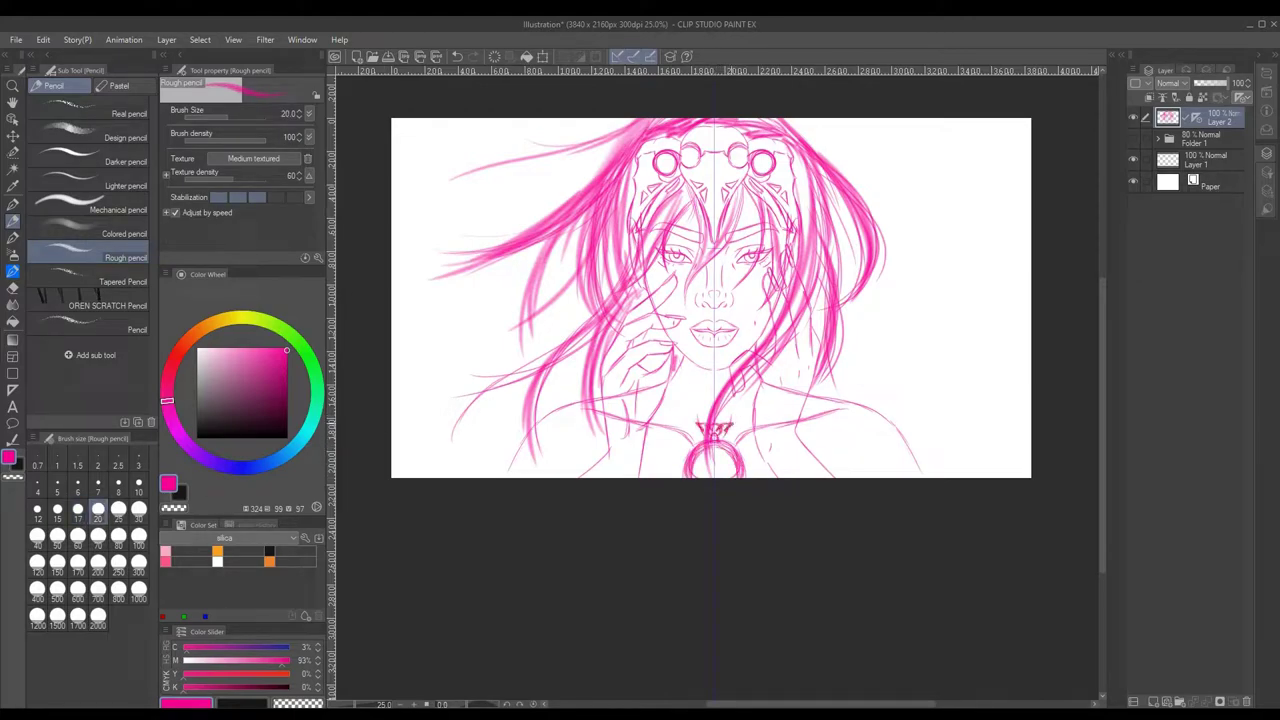
pyautogui.moveTo(763, 392); pyautogui.dragTo(738, 420)
pyautogui.moveTo(666, 392); pyautogui.dragTo(700, 420)
# - Sketch the off-shoulder top's sleeves and neckline edges symmetrically below both shoulders
pyautogui.moveTo(834, 468)
pyautogui.mouseDown()
pyautogui.moveTo(903, 430)
pyautogui.moveTo(938, 466)
pyautogui.mouseUp()
pyautogui.moveTo(512, 458); pyautogui.dragTo(490, 471)
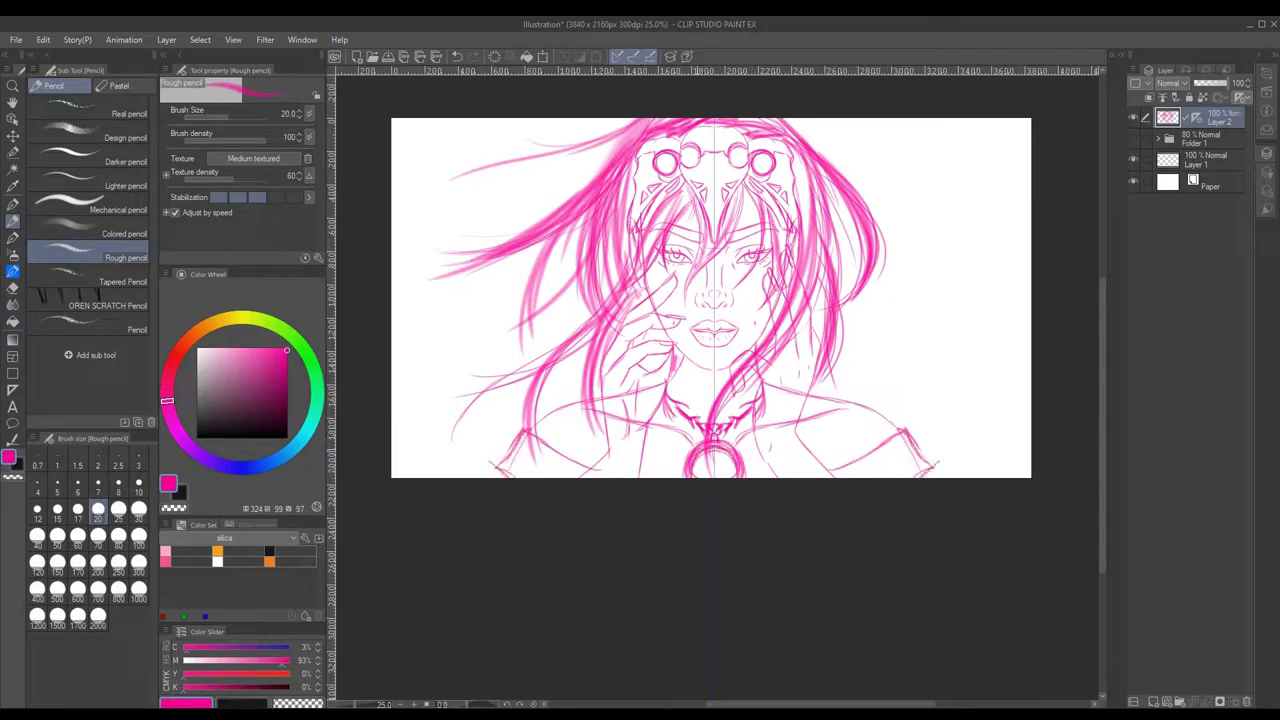
pyautogui.moveTo(914, 448); pyautogui.dragTo(936, 476)
pyautogui.moveTo(518, 436); pyautogui.dragTo(492, 476)
pyautogui.moveTo(575, 428); pyautogui.dragTo(503, 460)
pyautogui.moveTo(905, 428); pyautogui.dragTo(846, 464)
pyautogui.moveTo(598, 452); pyautogui.dragTo(560, 472)
pyautogui.moveTo(868, 454); pyautogui.dragTo(832, 474)
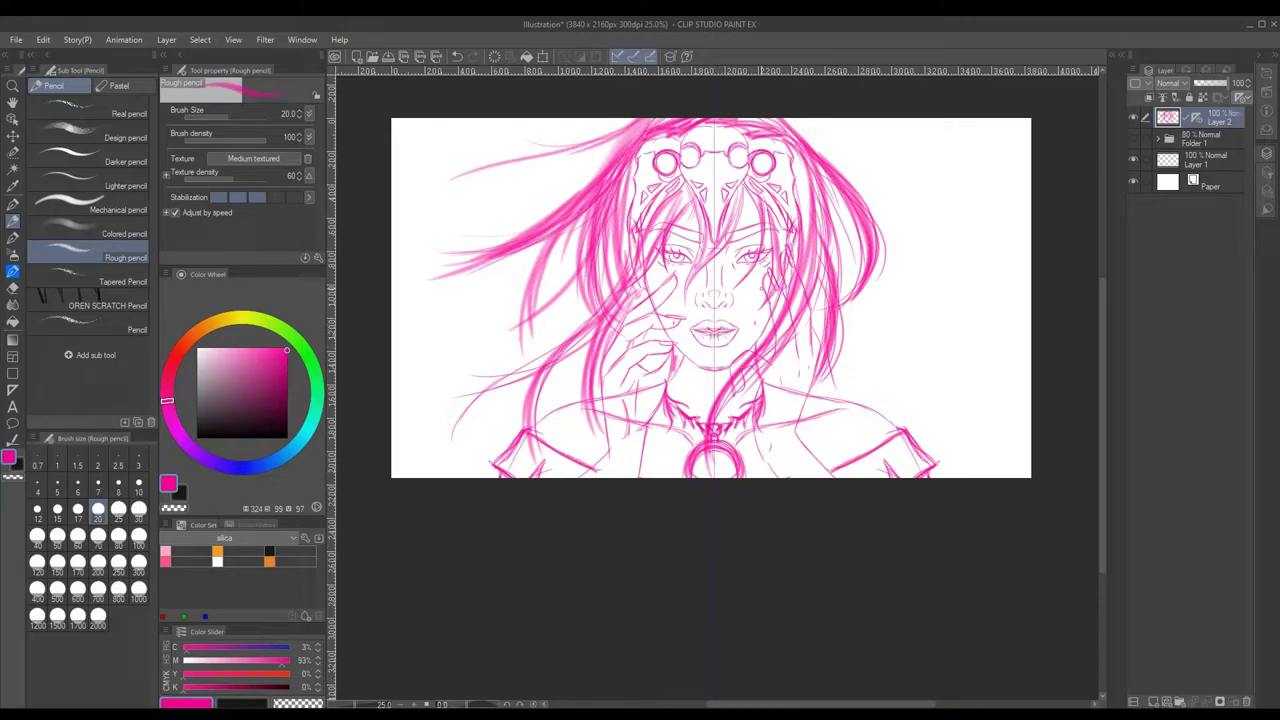
# - Add a new layer above the sketch and set up the エッジ鉛筆 pen with Scarlet black from the Standard color set
pyautogui.hotkey('ctrl', 'shift', 'n')
pyautogui.press('p')
pyautogui.click(224, 538)
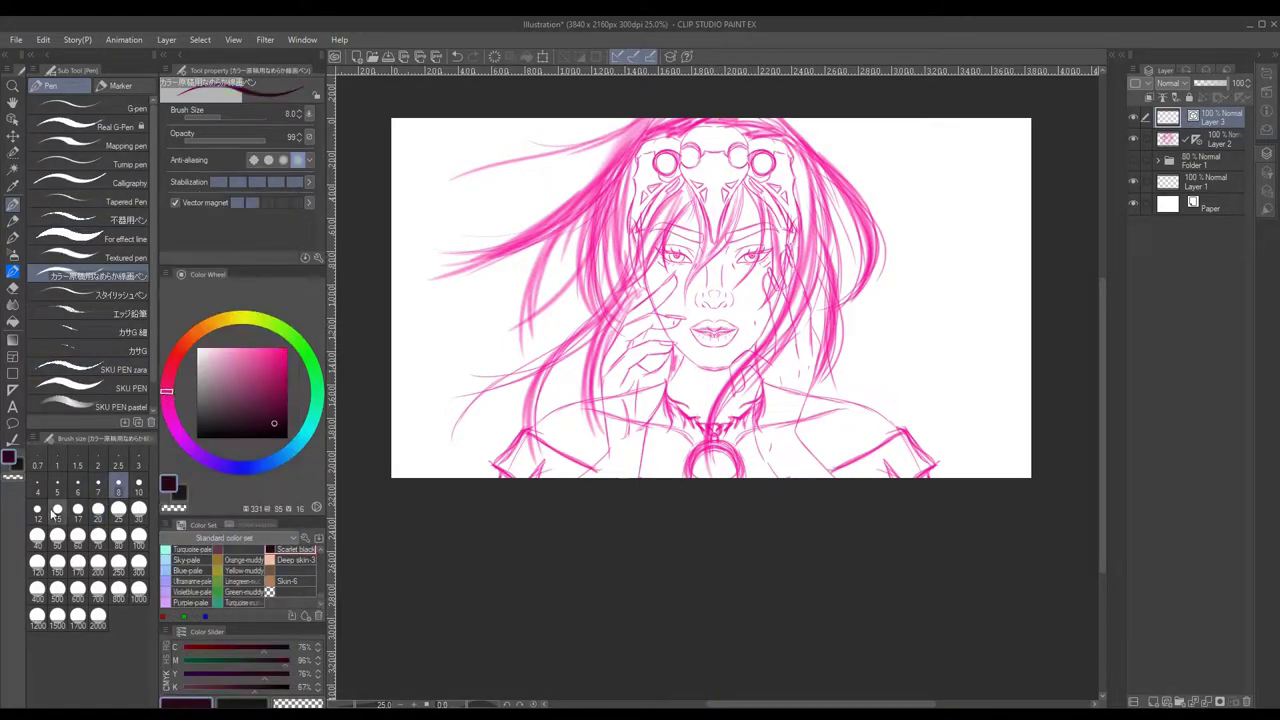
pyautogui.click(120, 313)
pyautogui.moveTo(446, 280); pyautogui.dragTo(418, 402)
pyautogui.moveTo(492, 316); pyautogui.dragTo(432, 432)
pyautogui.hotkey('ctrl', 'z')
pyautogui.hotkey('ctrl', 'z')
# - Set the pen size to 17, move the symmetrical ruler onto Layer 3 and toggle its link to the layer
pyautogui.click(57, 509)
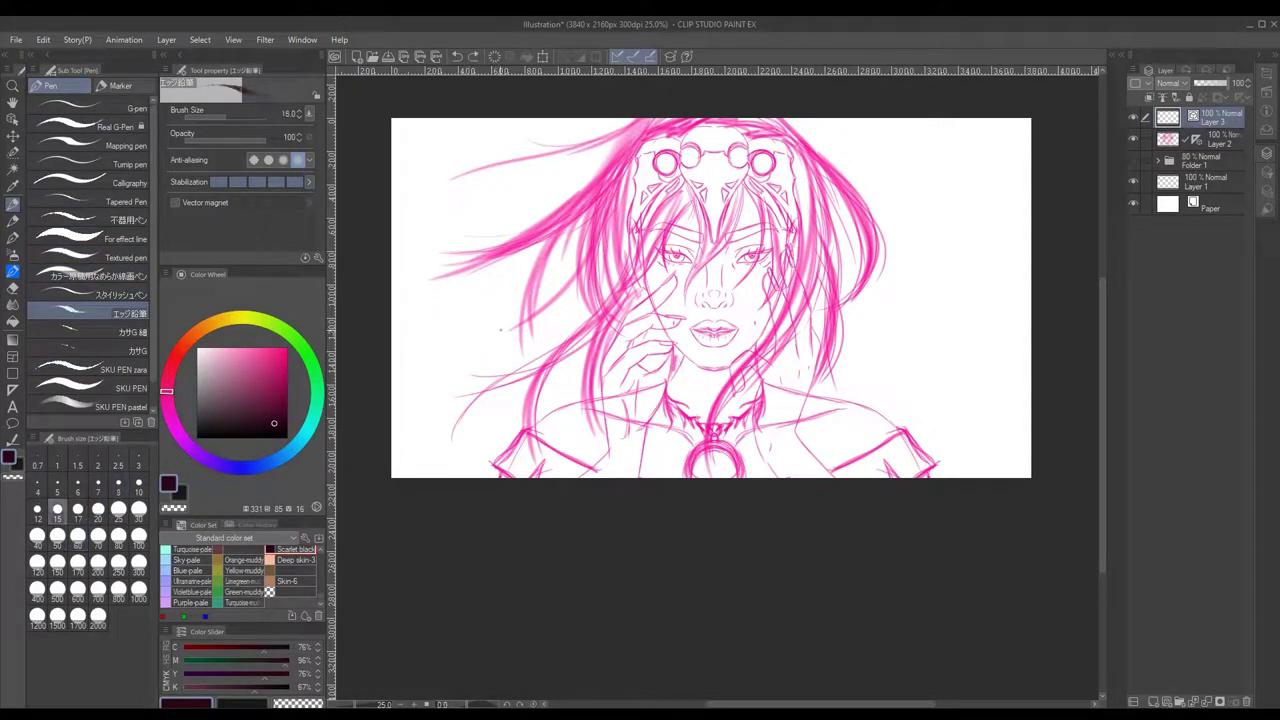
pyautogui.click(77, 509)
pyautogui.scroll(2, 625, 238)
pyautogui.click(1196, 117)
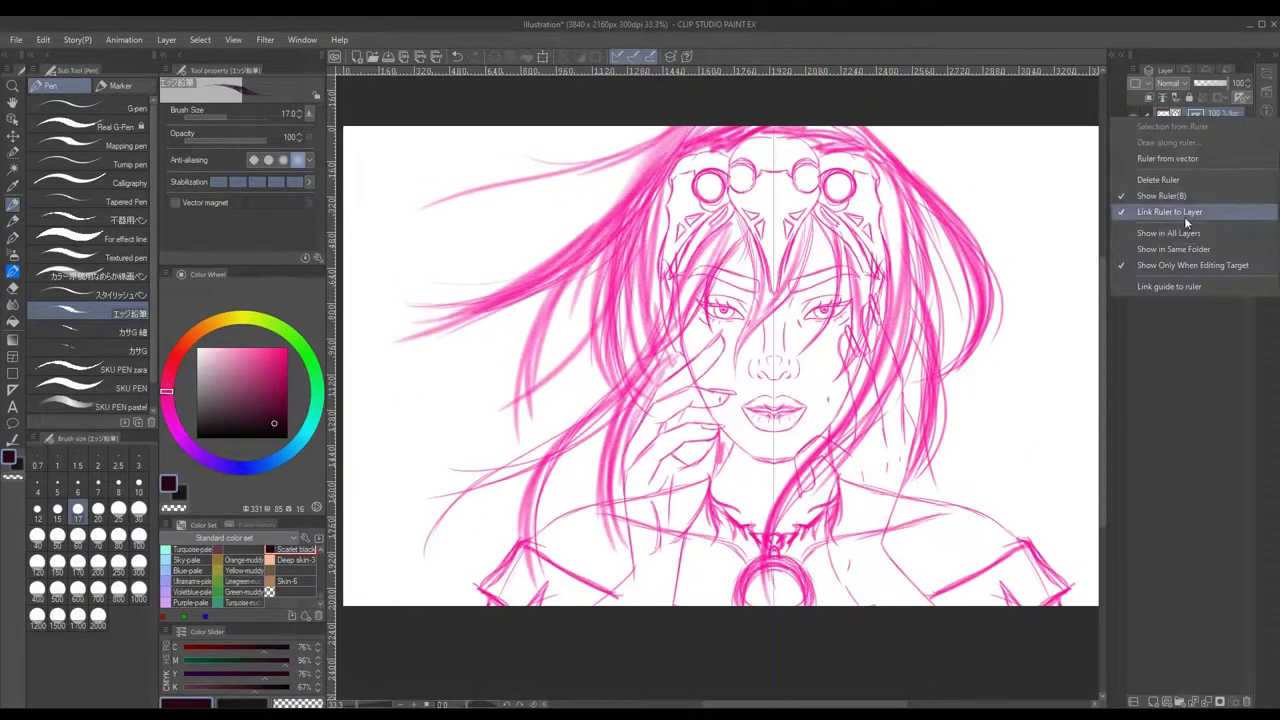
pyautogui.click(1195, 215)
# - Ink the eyelids, eye outlines, irises and creases around the eyes over the pink sketch
pyautogui.scroll(2, 840, 210)
pyautogui.moveTo(380, 318); pyautogui.dragTo(458, 352)
pyautogui.moveTo(640, 352)
pyautogui.mouseDown()
pyautogui.moveTo(782, 298)
pyautogui.moveTo(670, 322)
pyautogui.moveTo(768, 320)
pyautogui.moveTo(730, 354)
pyautogui.mouseUp()
pyautogui.moveTo(712, 356); pyautogui.dragTo(672, 364)
pyautogui.moveTo(770, 352); pyautogui.dragTo(740, 374)
pyautogui.moveTo(730, 318)
pyautogui.mouseDown()
pyautogui.moveTo(698, 314)
pyautogui.moveTo(756, 280)
pyautogui.mouseUp()
pyautogui.moveTo(600, 290); pyautogui.dragTo(596, 326)
pyautogui.moveTo(620, 360); pyautogui.dragTo(634, 388)
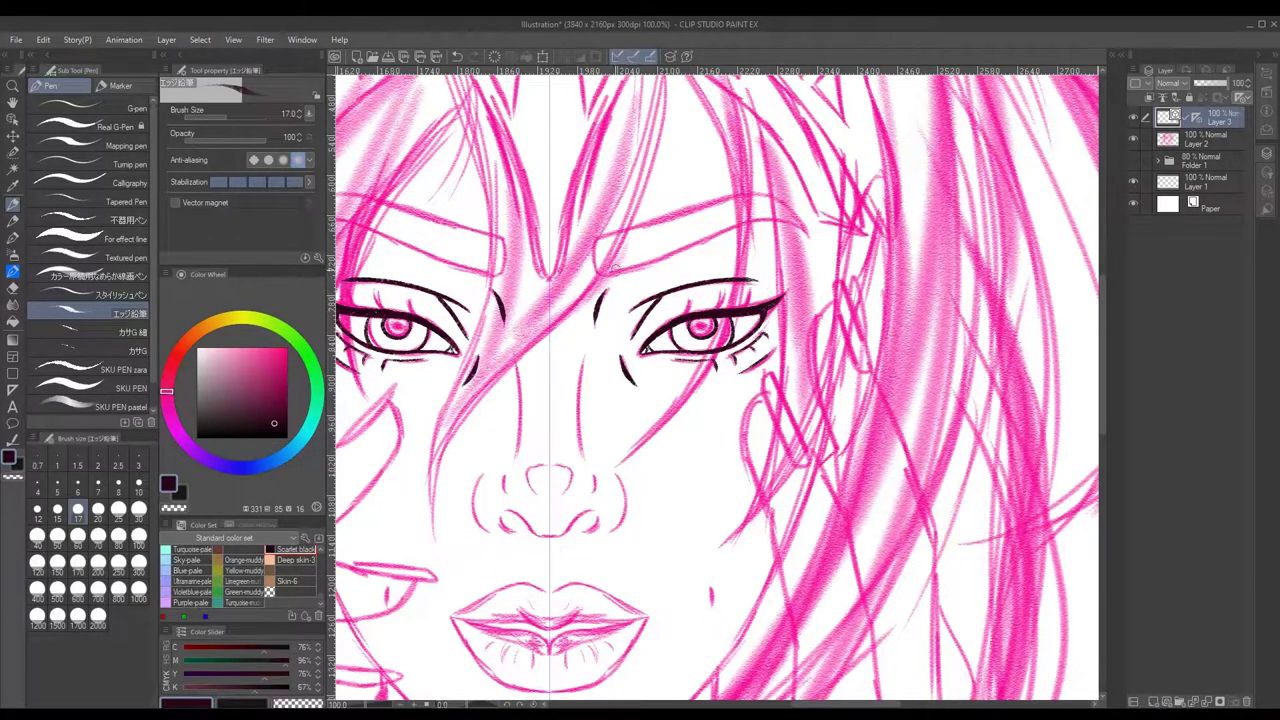
# - Ink the eyebrow outlines and the nose with its bridge, nostrils and wings
pyautogui.moveTo(598, 240); pyautogui.dragTo(600, 272)
pyautogui.moveTo(600, 270); pyautogui.dragTo(806, 228)
pyautogui.moveTo(600, 244); pyautogui.dragTo(800, 218)
pyautogui.moveTo(582, 354); pyautogui.dragTo(584, 456)
pyautogui.moveTo(558, 466)
pyautogui.mouseDown()
pyautogui.moveTo(572, 496)
pyautogui.moveTo(552, 540)
pyautogui.mouseUp()
pyautogui.moveTo(622, 532); pyautogui.dragTo(618, 476)
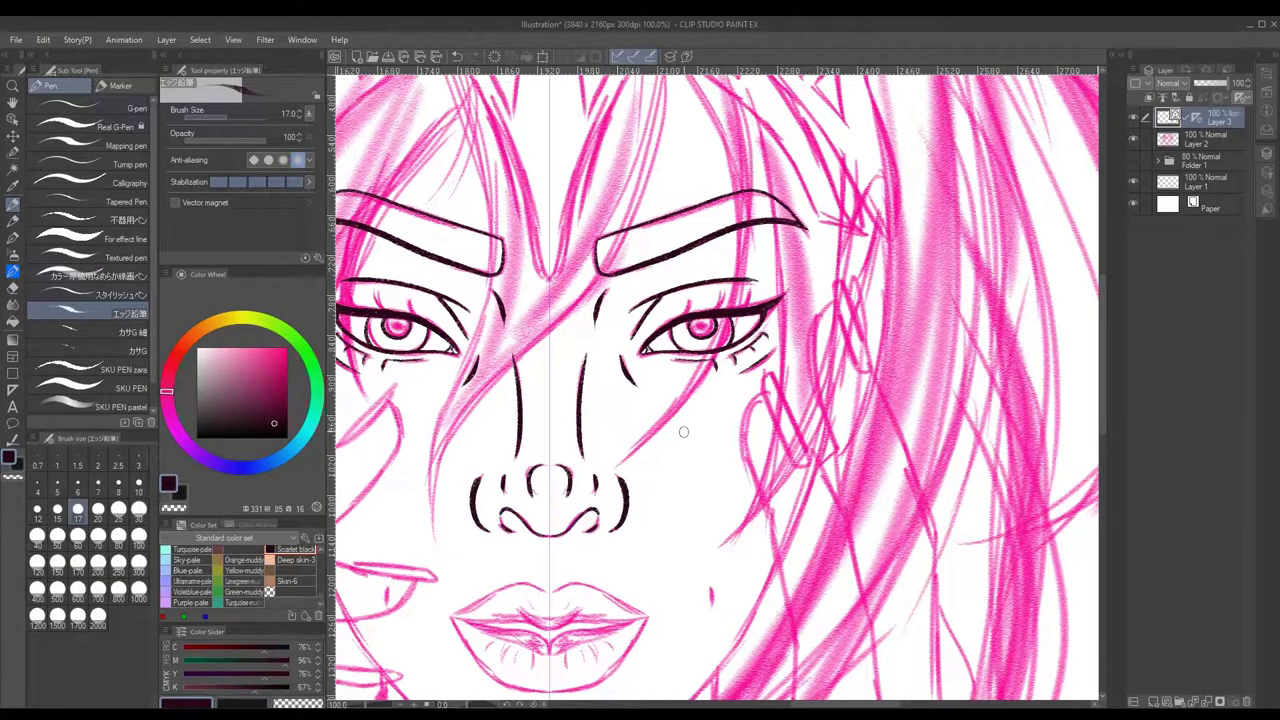
# - Ink the eyelashes and dark pupils, and outline the lips
pyautogui.moveTo(688, 298)
pyautogui.mouseDown()
pyautogui.moveTo(712, 318)
pyautogui.moveTo(764, 286)
pyautogui.mouseUp()
pyautogui.moveTo(706, 334); pyautogui.dragTo(698, 320)
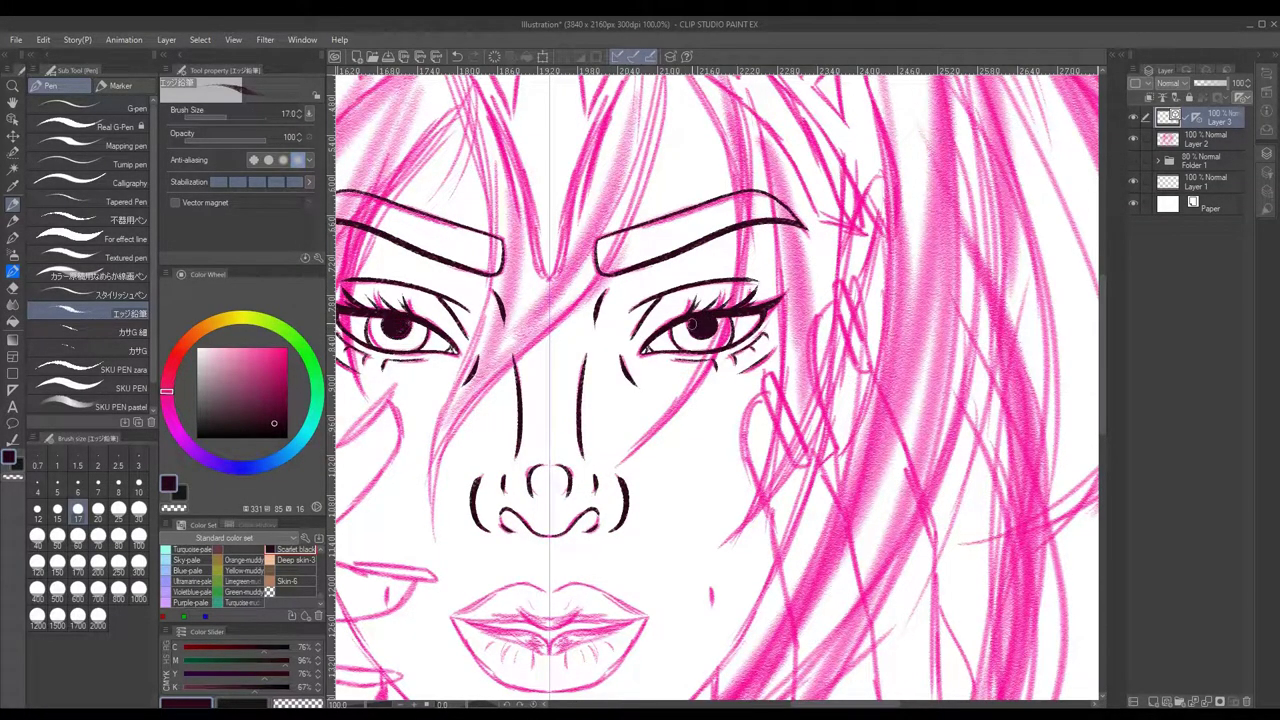
pyautogui.scroll(-3, 1120, 297)
pyautogui.moveTo(552, 374)
pyautogui.mouseDown()
pyautogui.moveTo(640, 404)
pyautogui.moveTo(552, 480)
pyautogui.mouseUp()
pyautogui.moveTo(552, 426)
pyautogui.mouseDown()
pyautogui.moveTo(644, 408)
pyautogui.moveTo(560, 412)
pyautogui.mouseUp()
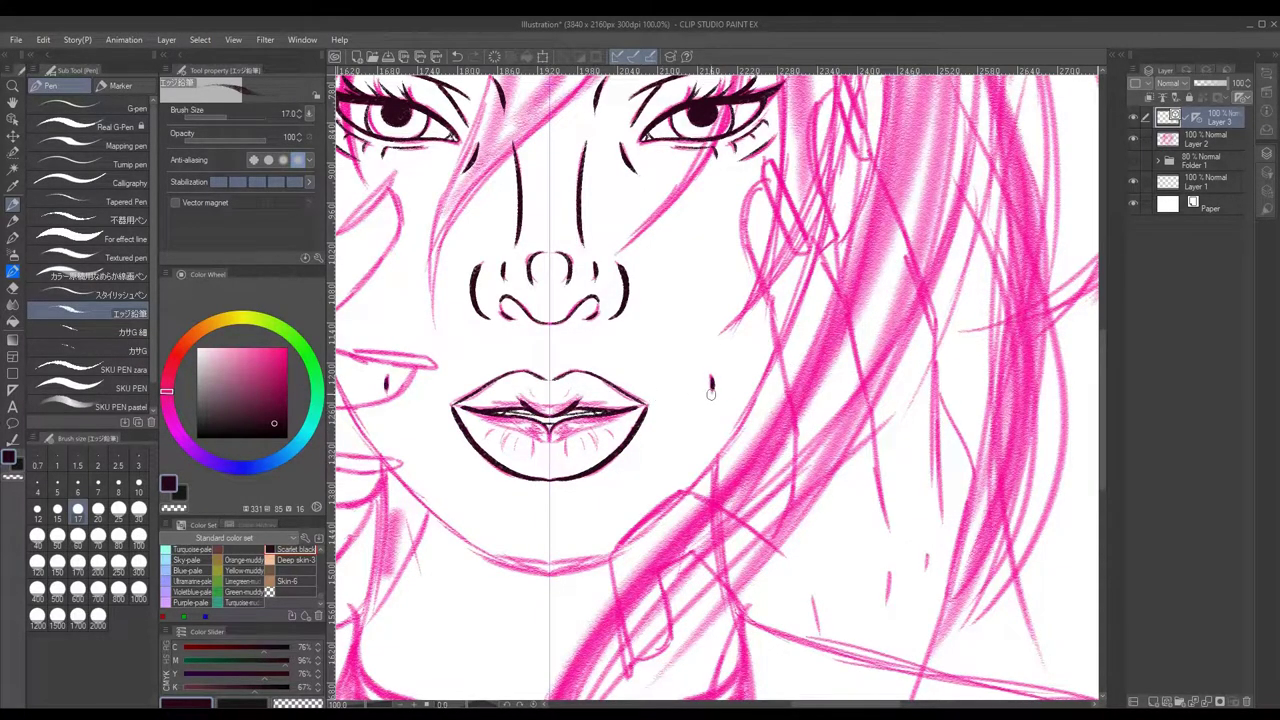
# - Ink the central skull's dome, eye sockets, beak and cavities, and the round eye socket of the side skull
pyautogui.scroll(-2, 712, 382)
pyautogui.scroll(5, 600, 300)
pyautogui.moveTo(491, 203)
pyautogui.mouseDown()
pyautogui.moveTo(518, 205)
pyautogui.moveTo(546, 170)
pyautogui.mouseUp()
pyautogui.moveTo(524, 232); pyautogui.dragTo(558, 258)
pyautogui.moveTo(530, 196); pyautogui.dragTo(578, 186)
pyautogui.moveTo(400, 206)
pyautogui.mouseDown()
pyautogui.moveTo(460, 136)
pyautogui.moveTo(530, 141)
pyautogui.mouseUp()
pyautogui.moveTo(497, 155); pyautogui.dragTo(497, 178)
pyautogui.moveTo(522, 300)
pyautogui.mouseDown()
pyautogui.moveTo(558, 274)
pyautogui.moveTo(512, 344)
pyautogui.moveTo(494, 450)
pyautogui.moveTo(584, 212)
pyautogui.mouseUp()
pyautogui.moveTo(592, 255); pyautogui.dragTo(636, 266)
pyautogui.moveTo(652, 222); pyautogui.dragTo(600, 205)
pyautogui.moveTo(605, 250); pyautogui.dragTo(651, 205)
# - Ink the side skull's outer edge, beak, cavities and crown, redoing the strokes that miss the sketch
pyautogui.moveTo(700, 266); pyautogui.dragTo(722, 414)
pyautogui.moveTo(650, 290); pyautogui.dragTo(700, 394)
pyautogui.hotkey('ctrl', 'z')
pyautogui.moveTo(652, 330); pyautogui.dragTo(708, 420)
pyautogui.moveTo(570, 284)
pyautogui.mouseDown()
pyautogui.moveTo(658, 374)
pyautogui.moveTo(672, 410)
pyautogui.mouseUp()
pyautogui.hotkey('ctrl', 'z')
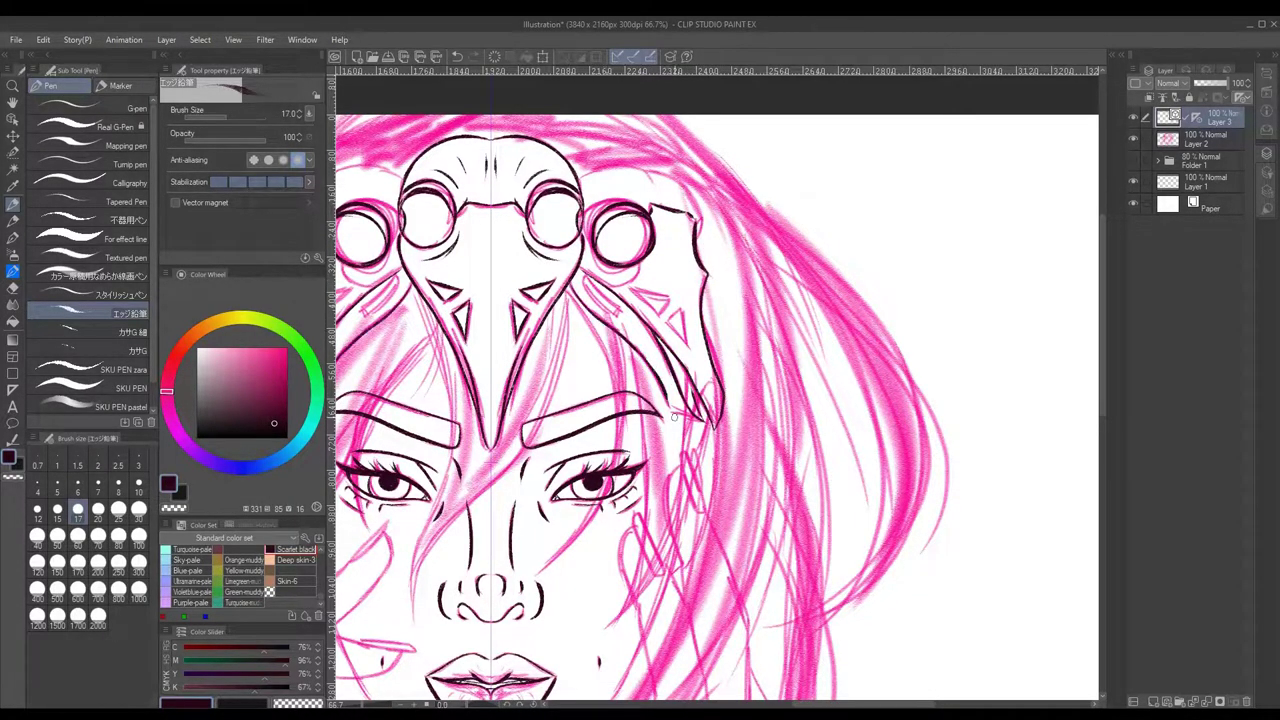
pyautogui.moveTo(584, 276); pyautogui.dragTo(616, 316)
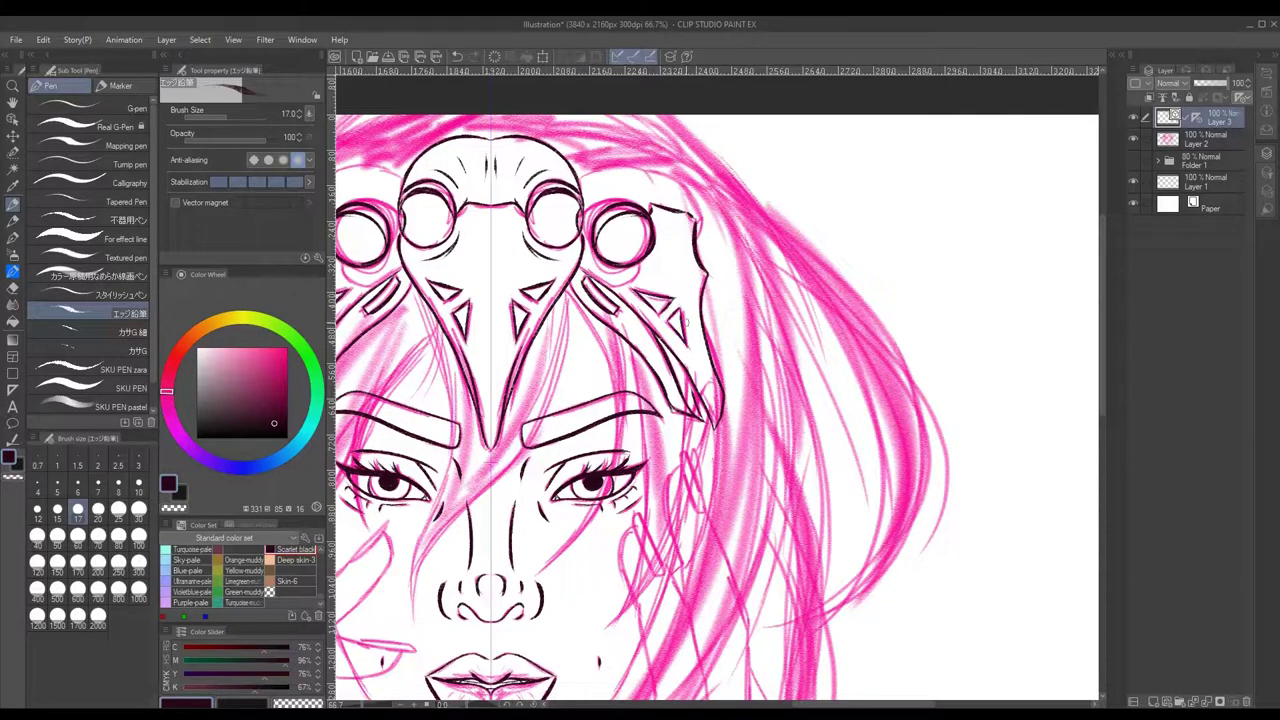
pyautogui.moveTo(578, 194); pyautogui.dragTo(700, 216)
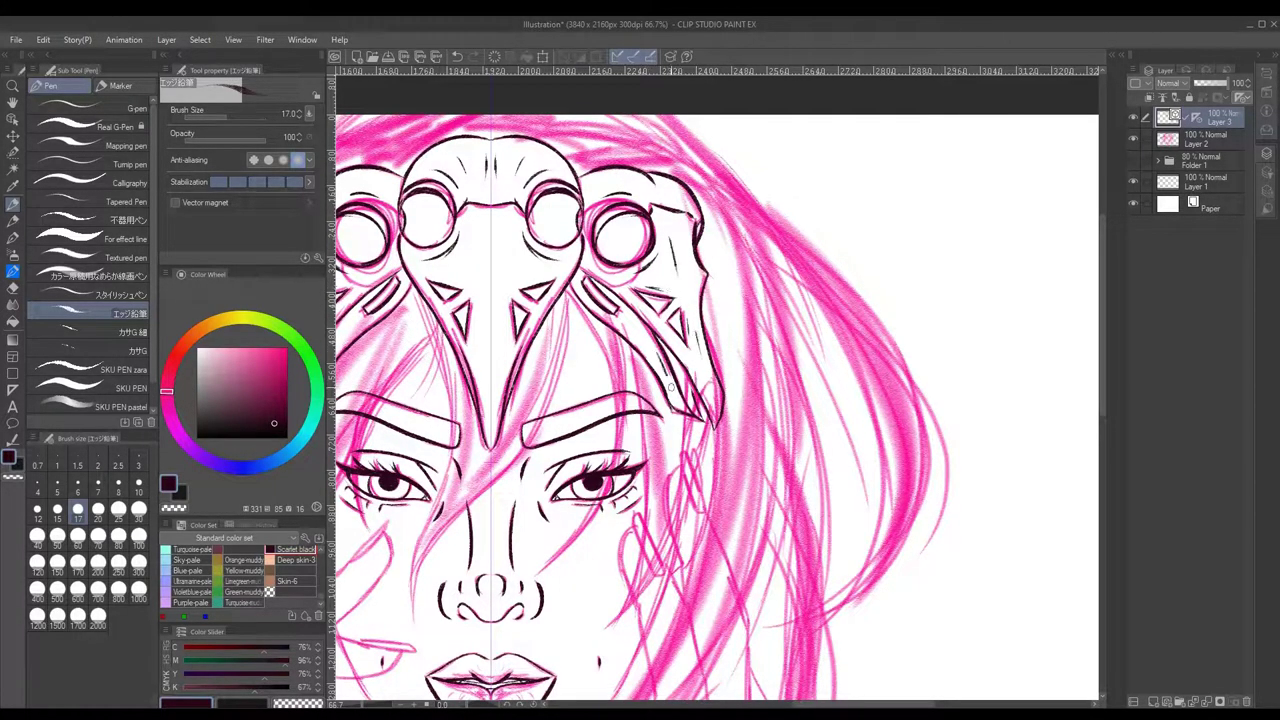
# - Set the pen size to 20 and fill the eye sockets of the central and side skulls solid dark
pyautogui.click(98, 508)
pyautogui.moveTo(606, 216)
pyautogui.mouseDown()
pyautogui.moveTo(624, 248)
pyautogui.moveTo(642, 222)
pyautogui.moveTo(632, 256)
pyautogui.mouseUp()
pyautogui.moveTo(532, 196); pyautogui.dragTo(574, 240)
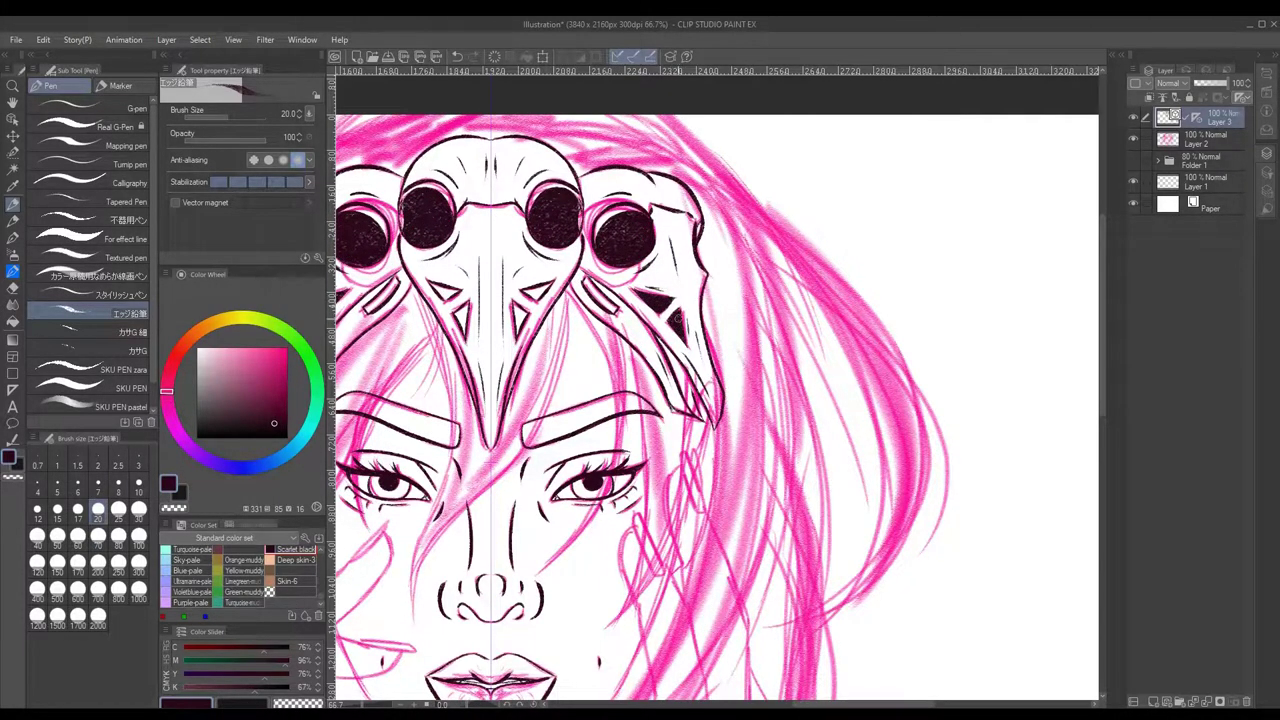
# - Fill the skulls' triangular cavities and shade around their eye sockets and along the beaks with dark strokes
pyautogui.moveTo(588, 286); pyautogui.dragTo(614, 310)
pyautogui.moveTo(524, 286); pyautogui.dragTo(550, 294)
pyautogui.moveTo(520, 300); pyautogui.dragTo(514, 334)
pyautogui.moveTo(528, 282); pyautogui.dragTo(550, 286)
pyautogui.moveTo(518, 214); pyautogui.dragTo(552, 260)
pyautogui.moveTo(526, 166); pyautogui.dragTo(552, 190)
pyautogui.moveTo(620, 258); pyautogui.dragTo(646, 285)
pyautogui.moveTo(575, 262); pyautogui.dragTo(690, 398)
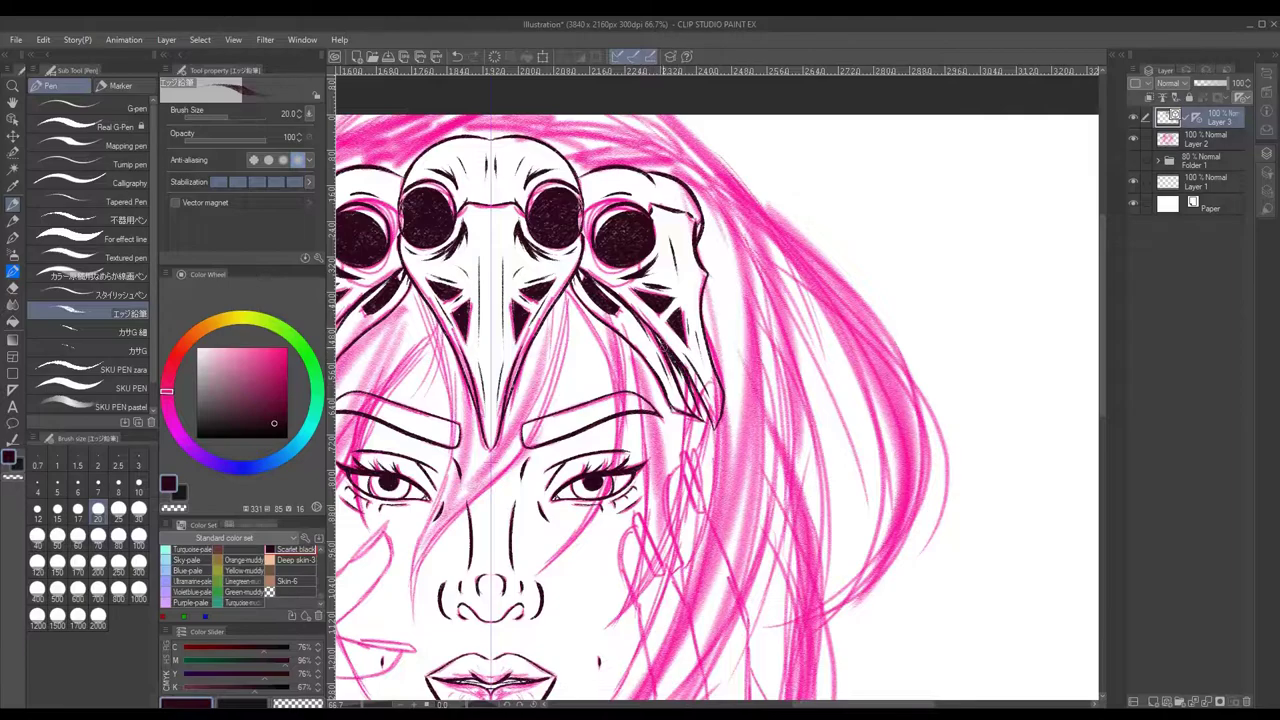
pyautogui.moveTo(660, 335); pyautogui.dragTo(684, 388)
# - Ink the jaw and cheek outline and the lines running down beside the face below the headpiece
pyautogui.scroll(-3, 1118, 385)
pyautogui.scroll(2, 1118, 385)
pyautogui.moveTo(606, 416); pyautogui.dragTo(696, 352)
pyautogui.moveTo(748, 154)
pyautogui.mouseDown()
pyautogui.moveTo(744, 262)
pyautogui.moveTo(702, 346)
pyautogui.mouseUp()
pyautogui.moveTo(760, 112)
pyautogui.mouseDown()
pyautogui.moveTo(776, 190)
pyautogui.moveTo(746, 258)
pyautogui.mouseUp()
pyautogui.moveTo(768, 134); pyautogui.dragTo(752, 222)
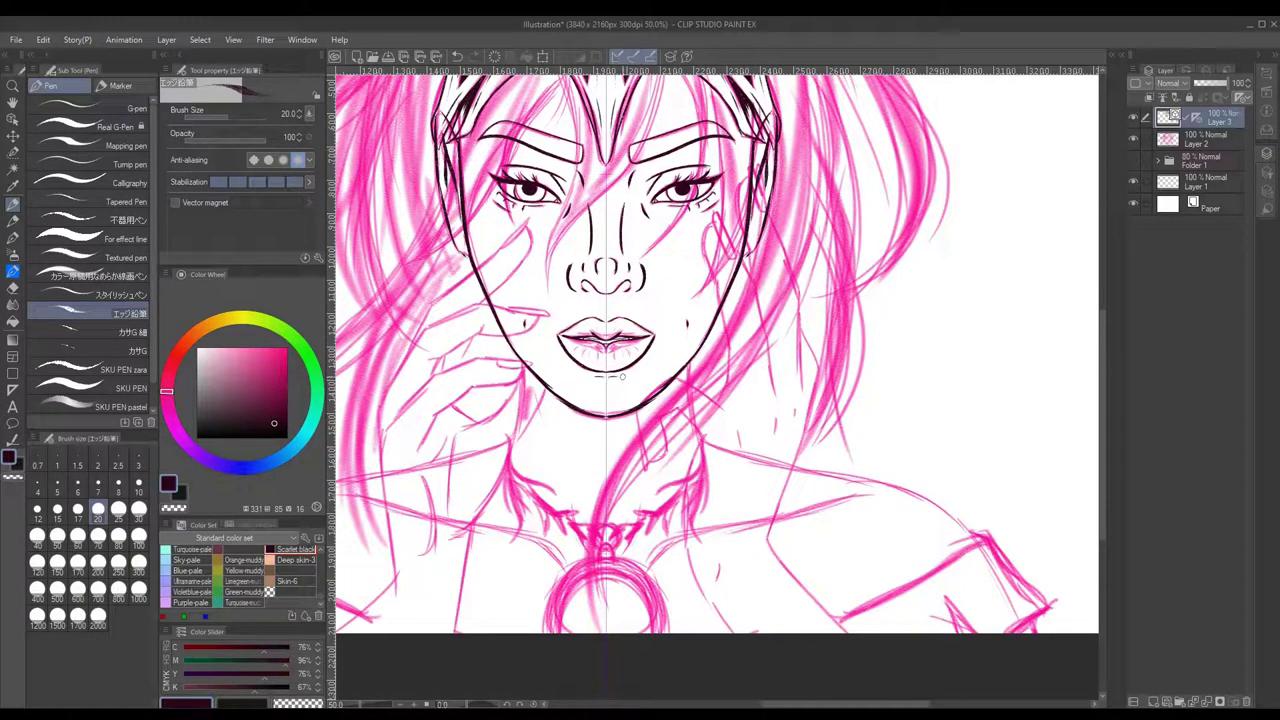
# - Ink the neck, shoulder line and the edges of the off-shoulder sleeve
pyautogui.moveTo(690, 364)
pyautogui.mouseDown()
pyautogui.moveTo(702, 438)
pyautogui.moveTo(976, 536)
pyautogui.mouseUp()
pyautogui.moveTo(840, 616)
pyautogui.mouseDown()
pyautogui.moveTo(984, 536)
pyautogui.moveTo(1046, 604)
pyautogui.moveTo(1022, 632)
pyautogui.mouseUp()
pyautogui.moveTo(978, 602); pyautogui.dragTo(954, 632)
# - Ink the round pendant, the branching necklace ornaments and the collarbone line
pyautogui.moveTo(652, 632)
pyautogui.mouseDown()
pyautogui.moveTo(612, 558)
pyautogui.moveTo(646, 574)
pyautogui.mouseUp()
pyautogui.moveTo(614, 558)
pyautogui.mouseDown()
pyautogui.moveTo(606, 546)
pyautogui.moveTo(640, 544)
pyautogui.moveTo(656, 508)
pyautogui.moveTo(686, 488)
pyautogui.moveTo(662, 480)
pyautogui.moveTo(692, 530)
pyautogui.mouseUp()
pyautogui.moveTo(704, 470)
pyautogui.mouseDown()
pyautogui.moveTo(680, 520)
pyautogui.moveTo(678, 494)
pyautogui.moveTo(684, 528)
pyautogui.mouseUp()
pyautogui.moveTo(710, 466); pyautogui.dragTo(702, 506)
pyautogui.moveTo(650, 540); pyautogui.dragTo(860, 496)
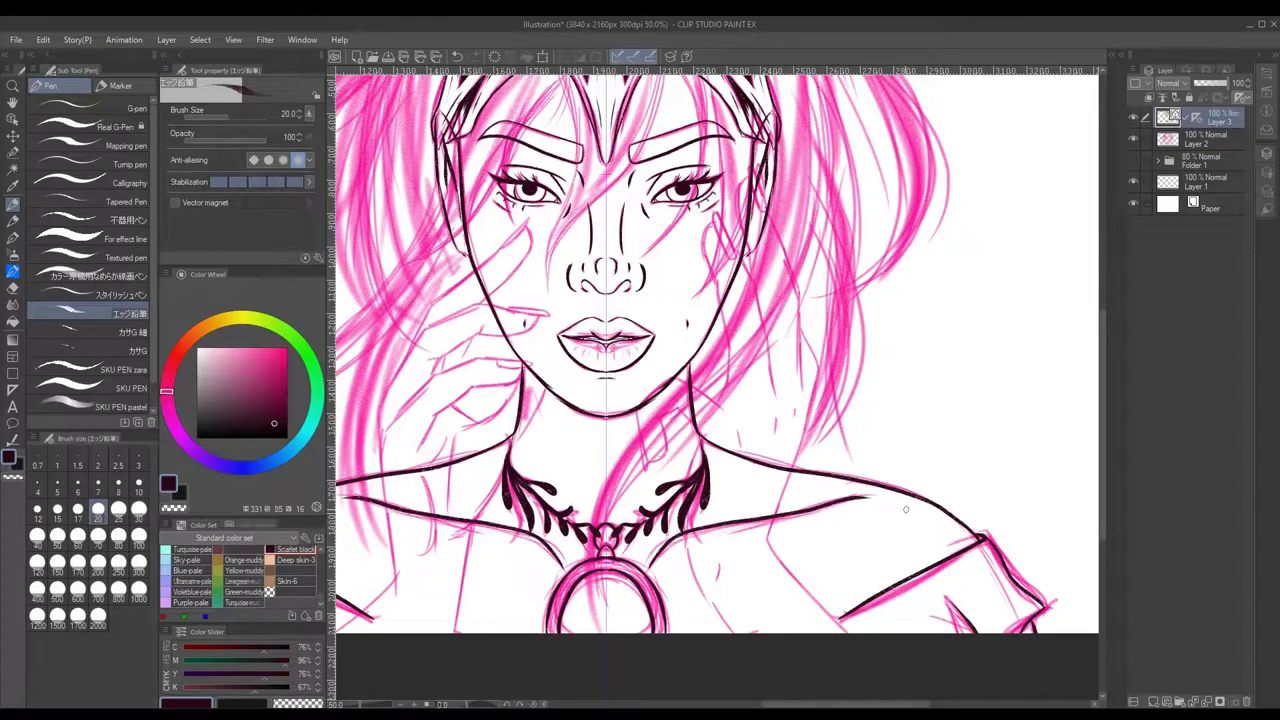
# - Lower the sketch layer's opacity to 82%, turn off the symmetry ruler and return to the line-art layer
pyautogui.scroll(-3, 691, 549)
pyautogui.scroll(3, 691, 549)
pyautogui.click(1205, 140)
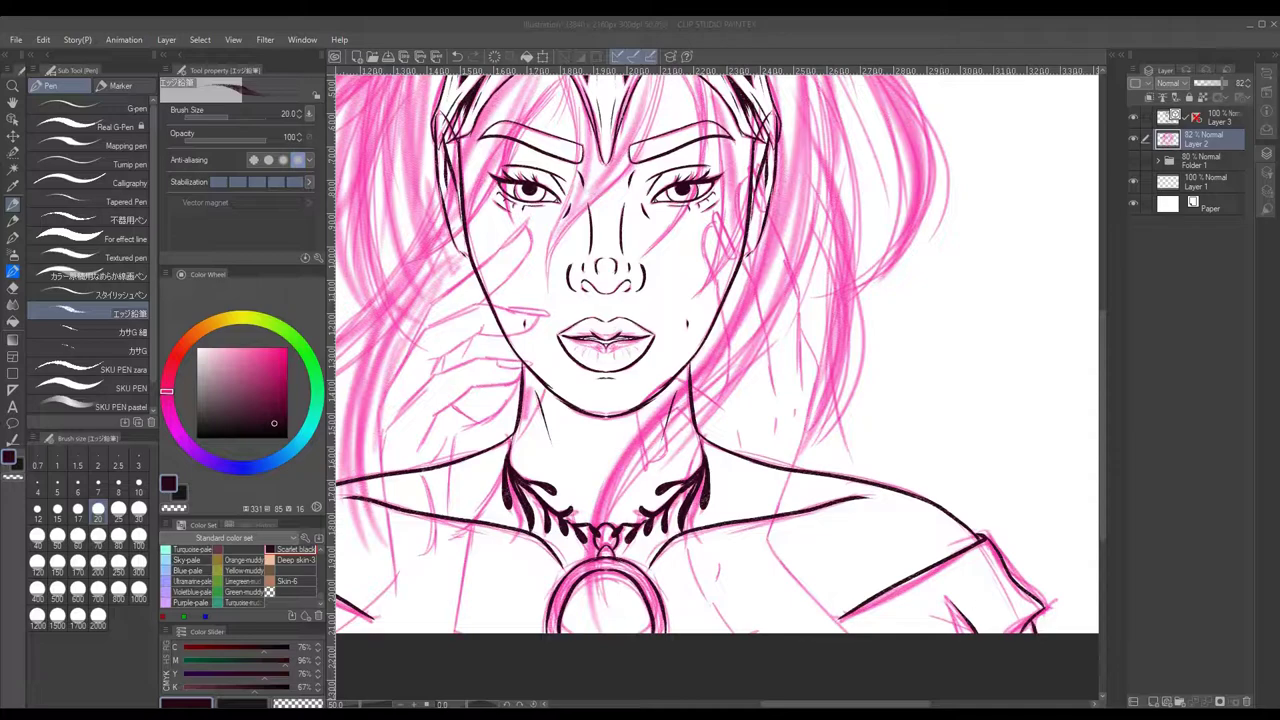
pyautogui.click(1205, 117)
# - Ink the fingers and back of the hand resting on the cheek left of the face
pyautogui.moveTo(380, 445)
pyautogui.mouseDown()
pyautogui.moveTo(378, 412)
pyautogui.moveTo(430, 328)
pyautogui.mouseUp()
pyautogui.scroll(2, 430, 330)
pyautogui.moveTo(648, 362); pyautogui.dragTo(556, 346)
pyautogui.moveTo(509, 420); pyautogui.dragTo(633, 362)
pyautogui.moveTo(509, 430)
pyautogui.mouseDown()
pyautogui.moveTo(600, 266)
pyautogui.moveTo(610, 312)
pyautogui.moveTo(450, 508)
pyautogui.mouseUp()
pyautogui.moveTo(560, 418)
pyautogui.mouseDown()
pyautogui.moveTo(636, 430)
pyautogui.moveTo(492, 538)
pyautogui.mouseUp()
pyautogui.moveTo(622, 450); pyautogui.dragTo(538, 504)
pyautogui.moveTo(660, 462)
pyautogui.mouseDown()
pyautogui.moveTo(606, 544)
pyautogui.moveTo(622, 572)
pyautogui.mouseUp()
# - Ink the palm edge, wrist and forearm of the hand left of the face
pyautogui.scroll(-1, 620, 520)
pyautogui.moveTo(692, 504); pyautogui.dragTo(666, 548)
pyautogui.scroll(-2, 650, 560)
pyautogui.moveTo(568, 312); pyautogui.dragTo(586, 468)
pyautogui.moveTo(588, 446); pyautogui.dragTo(526, 508)
pyautogui.moveTo(660, 402); pyautogui.dragTo(645, 508)
# - Ink the thumb and the inner forearm edge of the hand right of the face
pyautogui.moveTo(856, 280); pyautogui.dragTo(834, 342)
pyautogui.moveTo(852, 294)
pyautogui.mouseDown()
pyautogui.moveTo(874, 278)
pyautogui.moveTo(878, 354)
pyautogui.mouseUp()
pyautogui.moveTo(886, 408)
pyautogui.mouseDown()
pyautogui.moveTo(876, 450)
pyautogui.moveTo(924, 510)
pyautogui.mouseUp()
pyautogui.scroll(1, 880, 480)
pyautogui.moveTo(828, 394); pyautogui.dragTo(880, 366)
pyautogui.moveTo(882, 370); pyautogui.dragTo(918, 398)
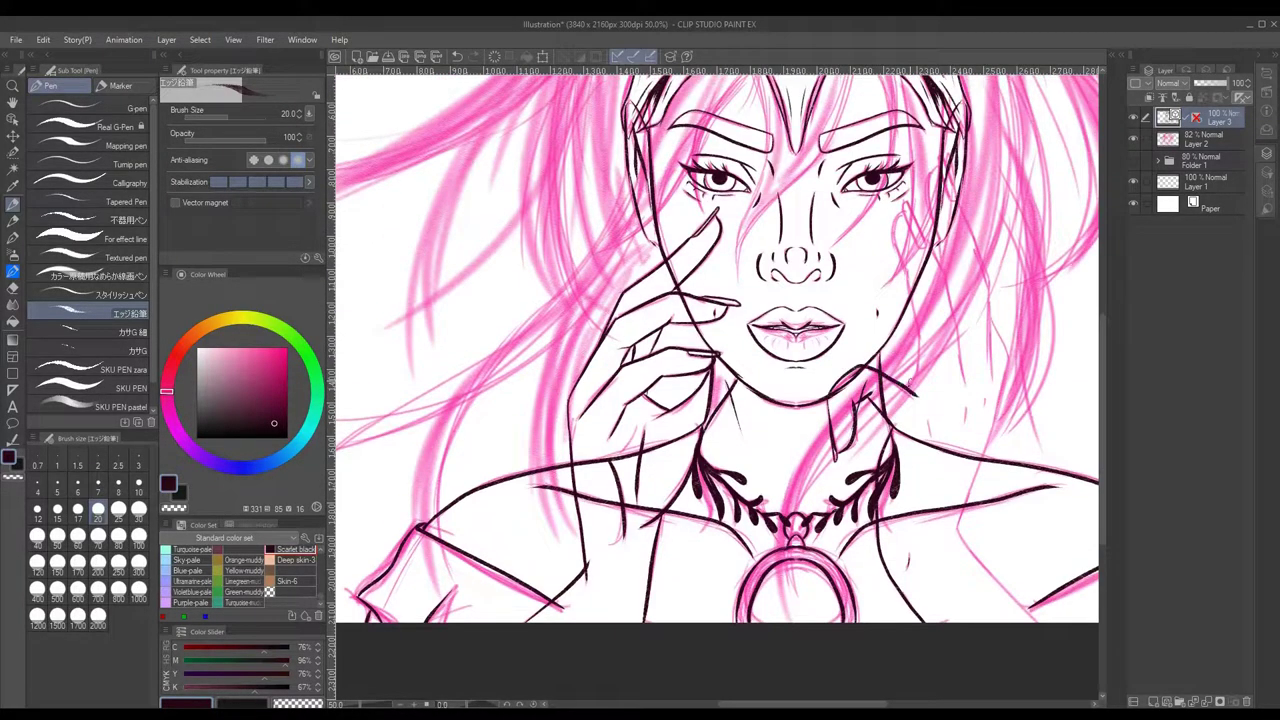
# - Ink the raised fingers, outer edge and wrist of the hand right of the face
pyautogui.moveTo(892, 210)
pyautogui.mouseDown()
pyautogui.moveTo(916, 312)
pyautogui.moveTo(928, 250)
pyautogui.moveTo(960, 330)
pyautogui.moveTo(958, 226)
pyautogui.moveTo(1008, 430)
pyautogui.mouseUp()
pyautogui.scroll(1, 900, 380)
pyautogui.scroll(-2, 1005, 430)
pyautogui.moveTo(994, 366); pyautogui.dragTo(960, 482)
pyautogui.moveTo(930, 375); pyautogui.dragTo(932, 390)
pyautogui.moveTo(958, 476); pyautogui.dragTo(1026, 566)
pyautogui.scroll(2, 1113, 356)
# - Erase the jaw, shoulder and neck lines that run through the hands and fingers
pyautogui.press('e')
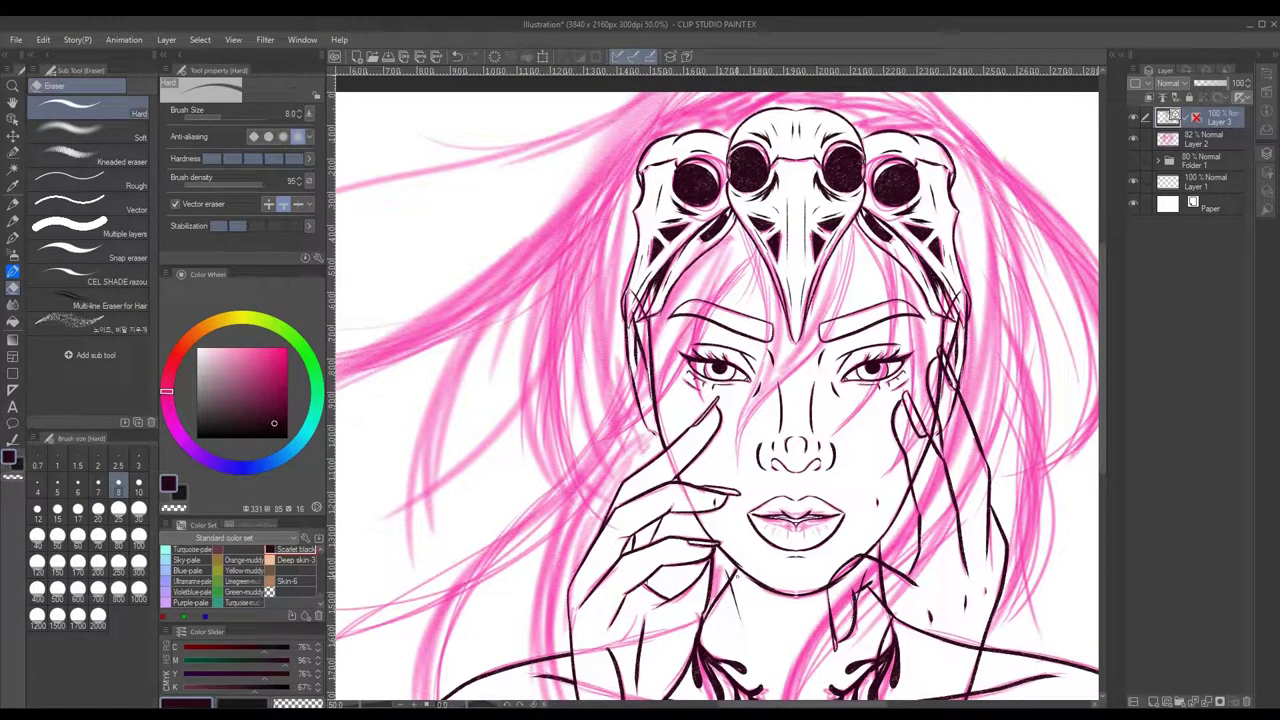
pyautogui.moveTo(830, 586)
pyautogui.mouseDown()
pyautogui.moveTo(864, 558)
pyautogui.moveTo(886, 606)
pyautogui.mouseUp()
pyautogui.moveTo(914, 482); pyautogui.dragTo(928, 448)
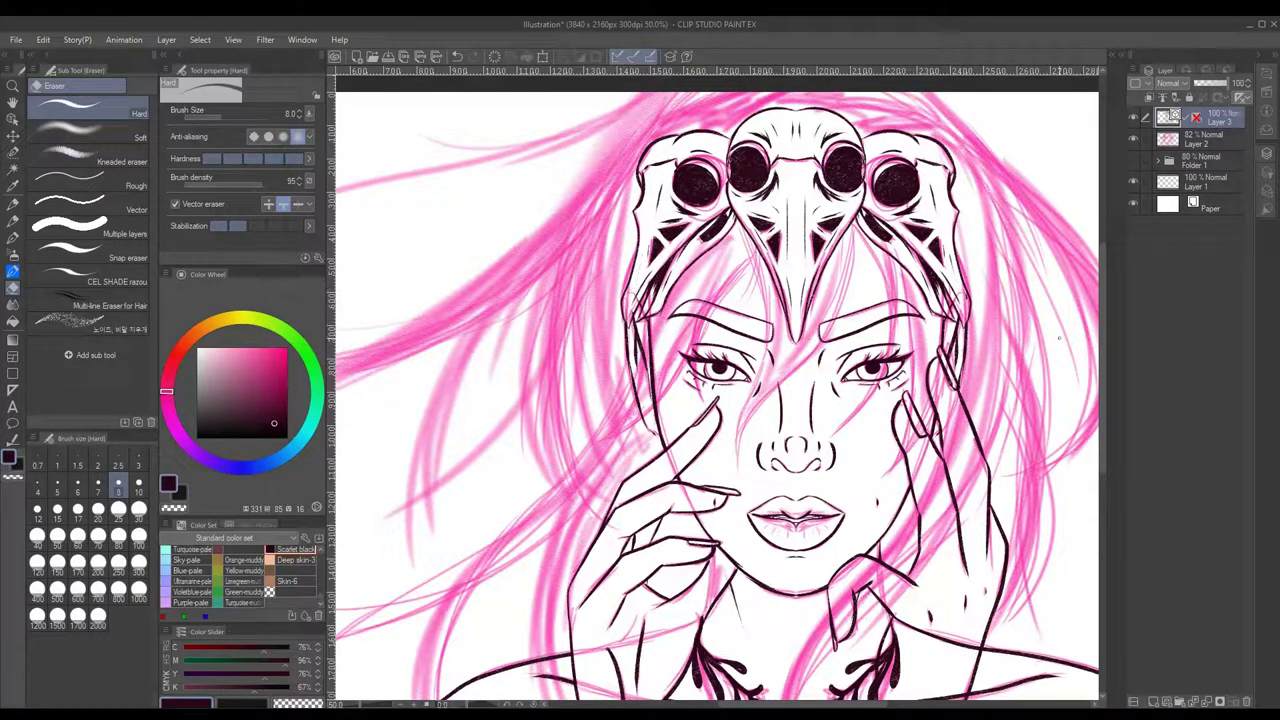
pyautogui.scroll(-8, 717, 385)
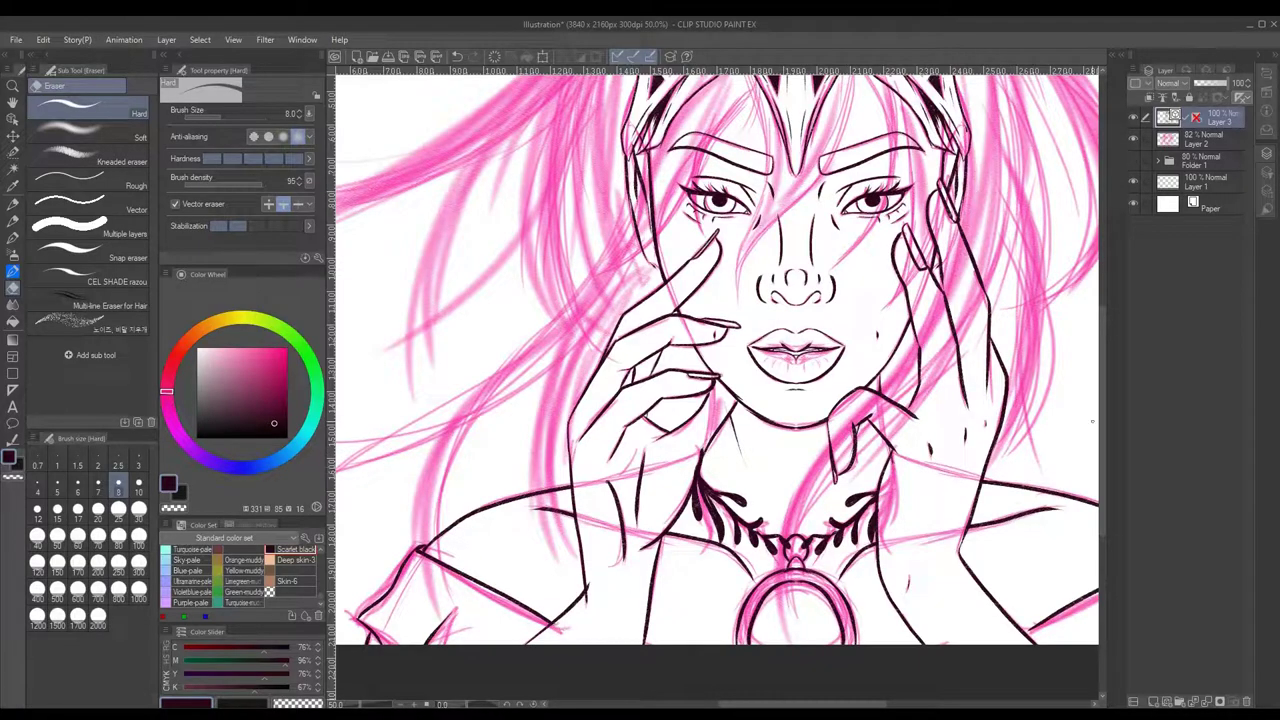
# - Ink the thin hair strands falling over the forehead, eyes and cheeks
pyautogui.press('p')
pyautogui.scroll(4, 717, 385)
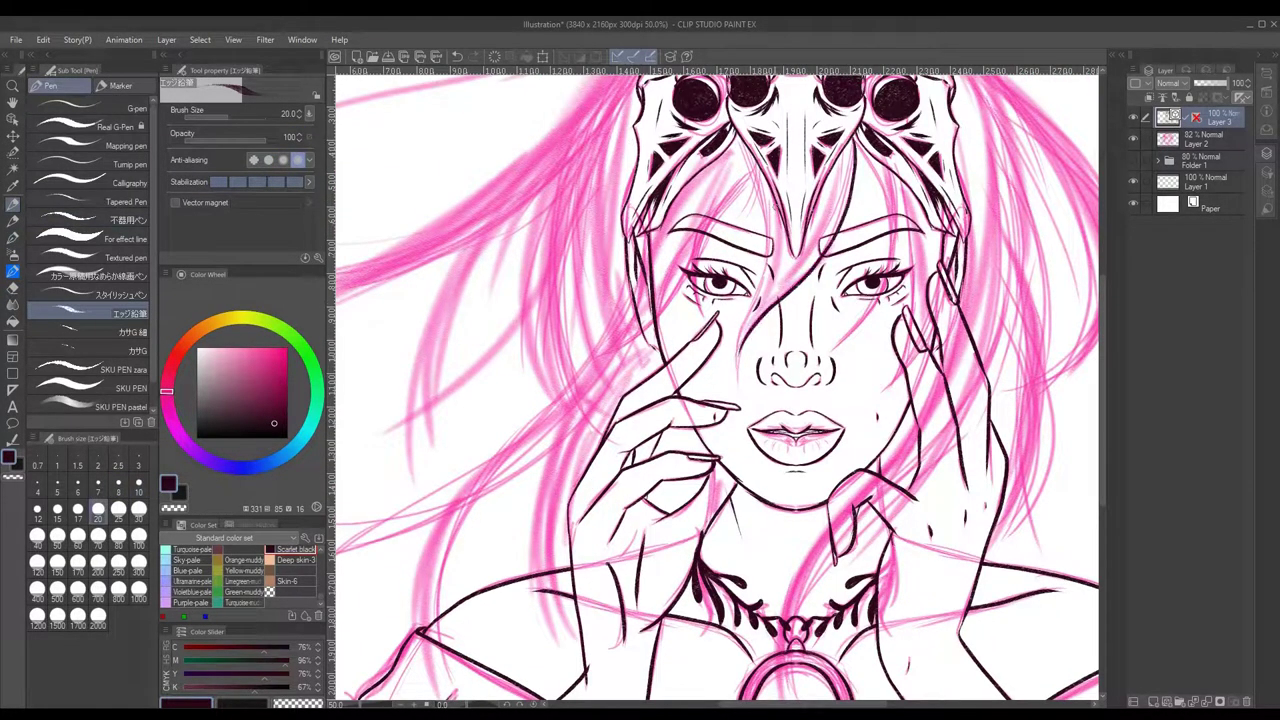
pyautogui.moveTo(890, 144); pyautogui.dragTo(860, 326)
pyautogui.moveTo(910, 276); pyautogui.dragTo(888, 388)
pyautogui.moveTo(948, 236); pyautogui.dragTo(878, 388)
pyautogui.moveTo(756, 170); pyautogui.dragTo(700, 336)
pyautogui.moveTo(698, 234); pyautogui.dragTo(694, 334)
pyautogui.moveTo(686, 276); pyautogui.dragTo(596, 366)
pyautogui.moveTo(654, 230); pyautogui.dragTo(580, 380)
# - Ink the long hair lock sweeping behind the right hand and down across the neck to the pendant
pyautogui.hotkey('ctrl', '-')
pyautogui.moveTo(760, 300); pyautogui.dragTo(706, 334)
pyautogui.moveTo(870, 228); pyautogui.dragTo(704, 520)
pyautogui.moveTo(808, 328); pyautogui.dragTo(696, 500)
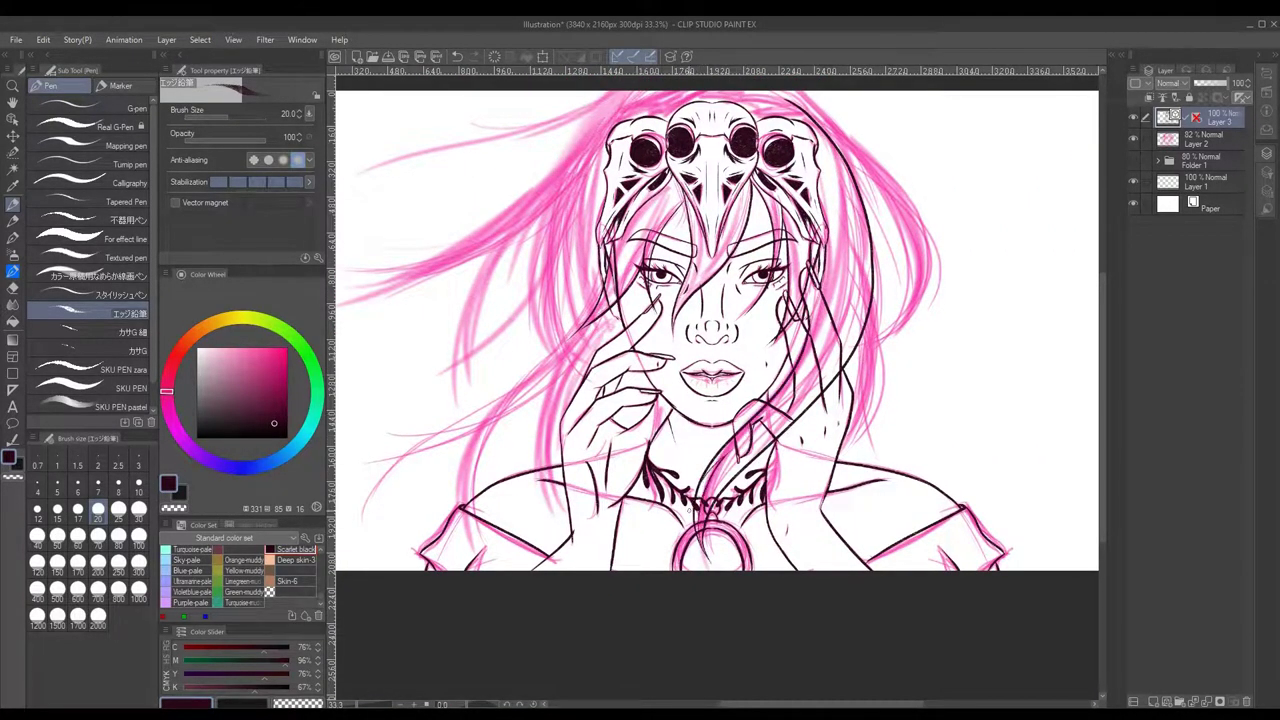
# - Ink the outer hair contour and lower locks right of the head, redoing the stroke that misses
pyautogui.moveTo(806, 92); pyautogui.dragTo(928, 300)
pyautogui.moveTo(836, 132); pyautogui.dragTo(900, 334)
pyautogui.moveTo(890, 260); pyautogui.dragTo(850, 454)
pyautogui.moveTo(860, 346); pyautogui.dragTo(845, 456)
pyautogui.hotkey('ctrl', 'z')
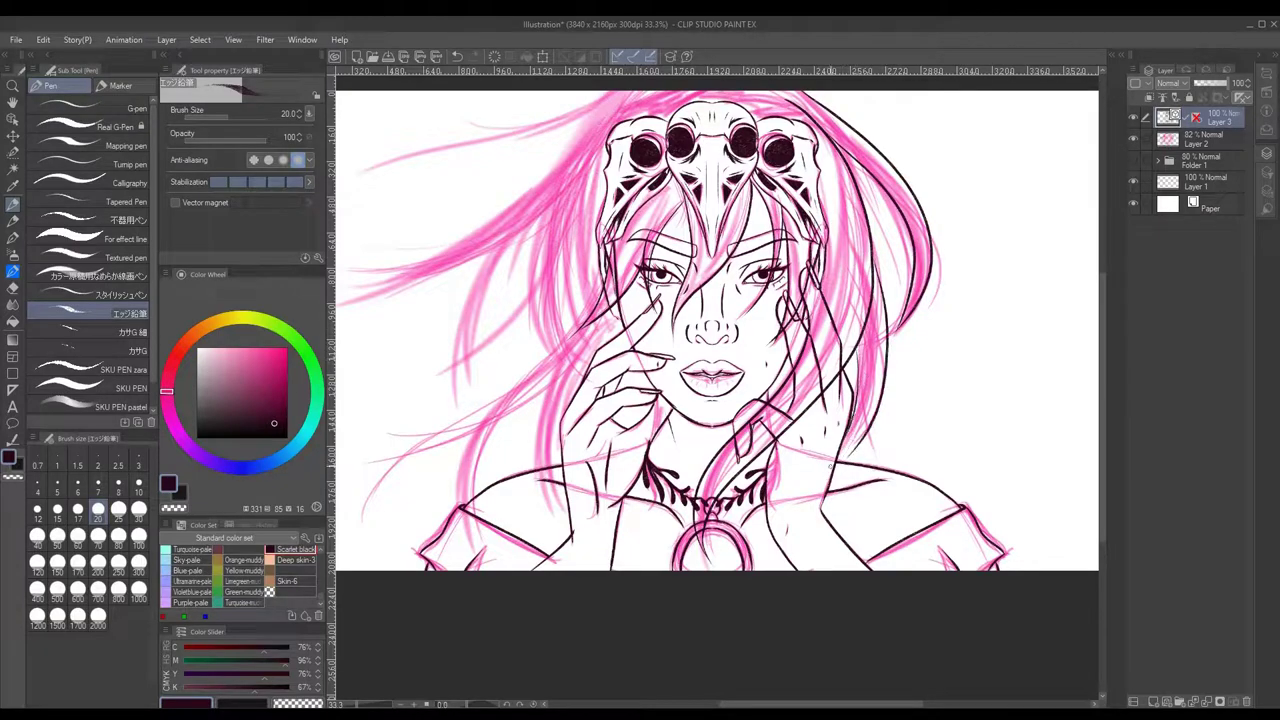
pyautogui.moveTo(900, 208); pyautogui.dragTo(880, 284)
# - Ink the hair locks falling behind the left hand onto the shoulder
pyautogui.moveTo(600, 274); pyautogui.dragTo(456, 548)
pyautogui.moveTo(598, 352); pyautogui.dragTo(470, 502)
pyautogui.moveTo(548, 398); pyautogui.dragTo(536, 466)
pyautogui.moveTo(700, 330); pyautogui.dragTo(778, 330)
# - Ink the windblown hair locks streaming out left of the head, including the uppermost strand
pyautogui.moveTo(690, 92); pyautogui.dragTo(412, 296)
pyautogui.moveTo(668, 184)
pyautogui.mouseDown()
pyautogui.moveTo(588, 258)
pyautogui.moveTo(396, 298)
pyautogui.mouseUp()
pyautogui.moveTo(612, 236); pyautogui.dragTo(628, 350)
pyautogui.moveTo(648, 234); pyautogui.dragTo(640, 334)
pyautogui.moveTo(556, 272); pyautogui.dragTo(536, 392)
pyautogui.moveTo(600, 250); pyautogui.dragTo(540, 372)
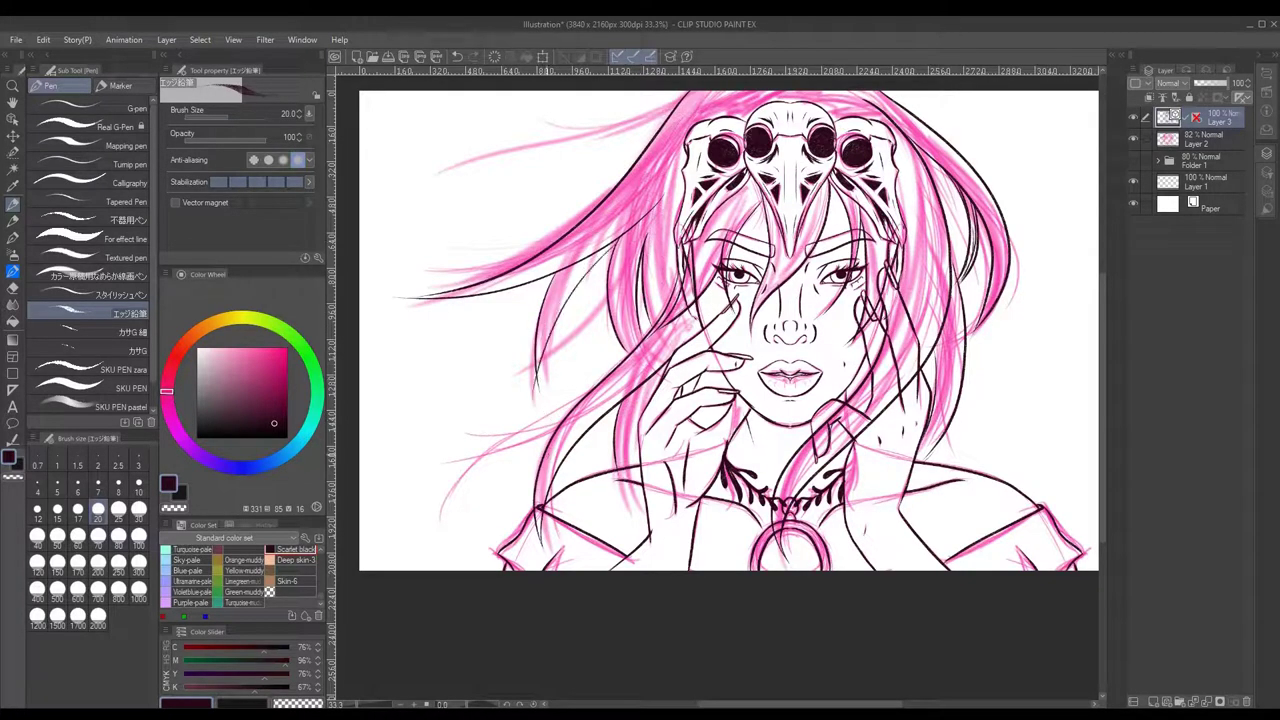
pyautogui.moveTo(688, 92); pyautogui.dragTo(428, 188)
pyautogui.moveTo(692, 290); pyautogui.dragTo(654, 290)
# - Erase the hair lines overlapping the hands, checking the line art with the sketch layer hidden
pyautogui.press('e')
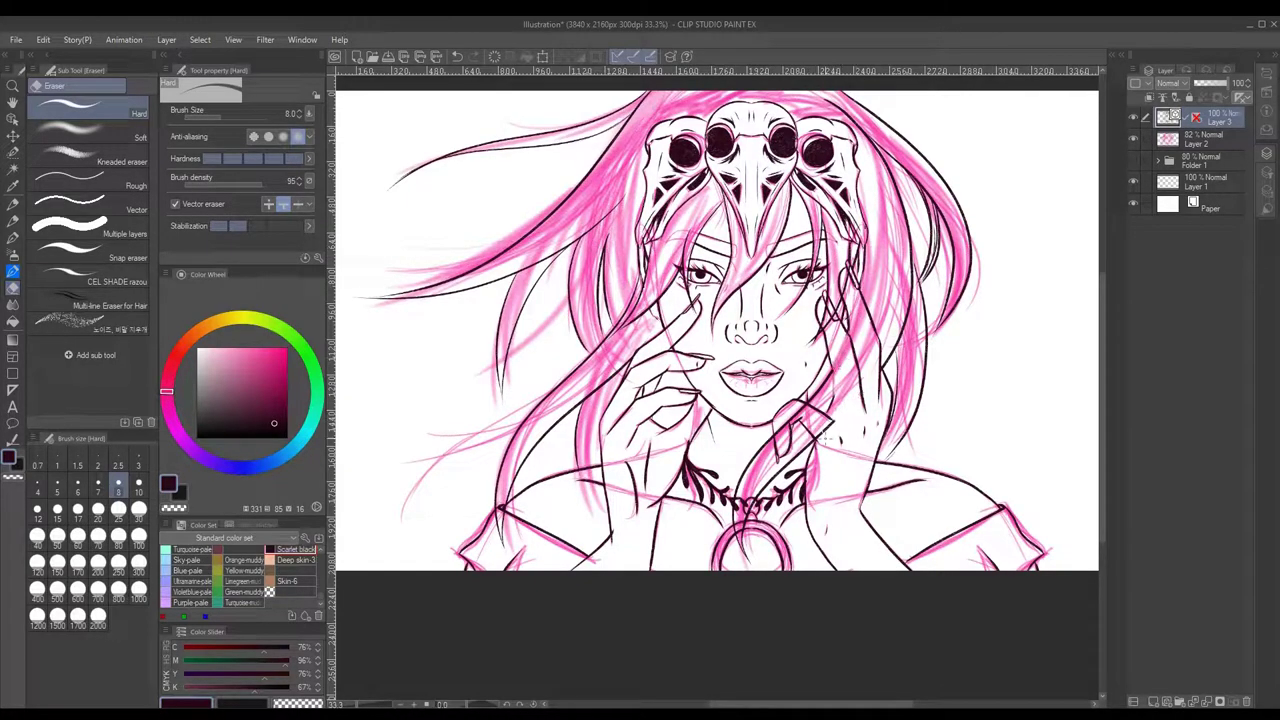
pyautogui.click(1134, 140)
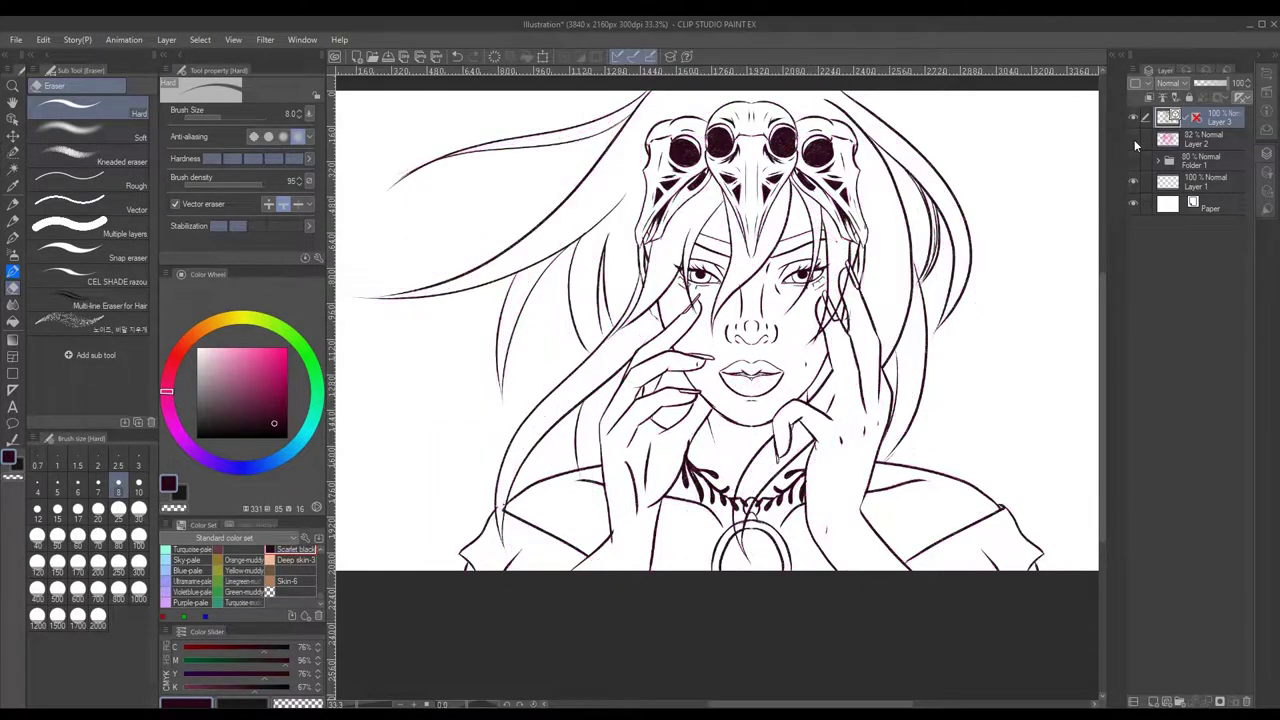
pyautogui.click(1143, 142)
# - Ink additional tapering hair strands trailing out above the left shoulder on the line-art layer
pyautogui.press('p')
pyautogui.moveTo(552, 280); pyautogui.dragTo(436, 392)
pyautogui.moveTo(560, 258); pyautogui.dragTo(380, 520)
pyautogui.click(1205, 118)
pyautogui.press('p')
pyautogui.moveTo(544, 292); pyautogui.dragTo(376, 512)
pyautogui.moveTo(550, 366); pyautogui.dragTo(372, 534)
pyautogui.moveTo(548, 394); pyautogui.dragTo(386, 503)
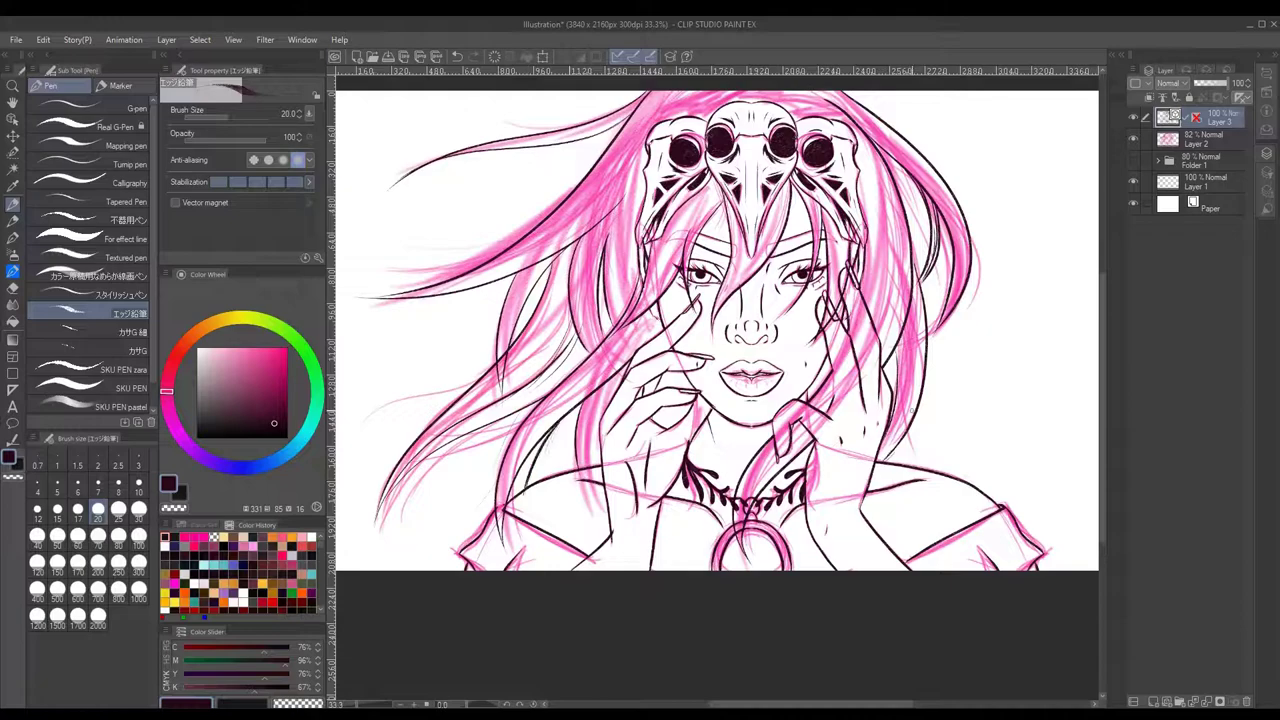
# - Add a new layer beneath the line art and hide the pink sketch layer
pyautogui.hotkey('ctrl', 'shift', 'n')
pyautogui.click(1133, 160)
pyautogui.press('e')
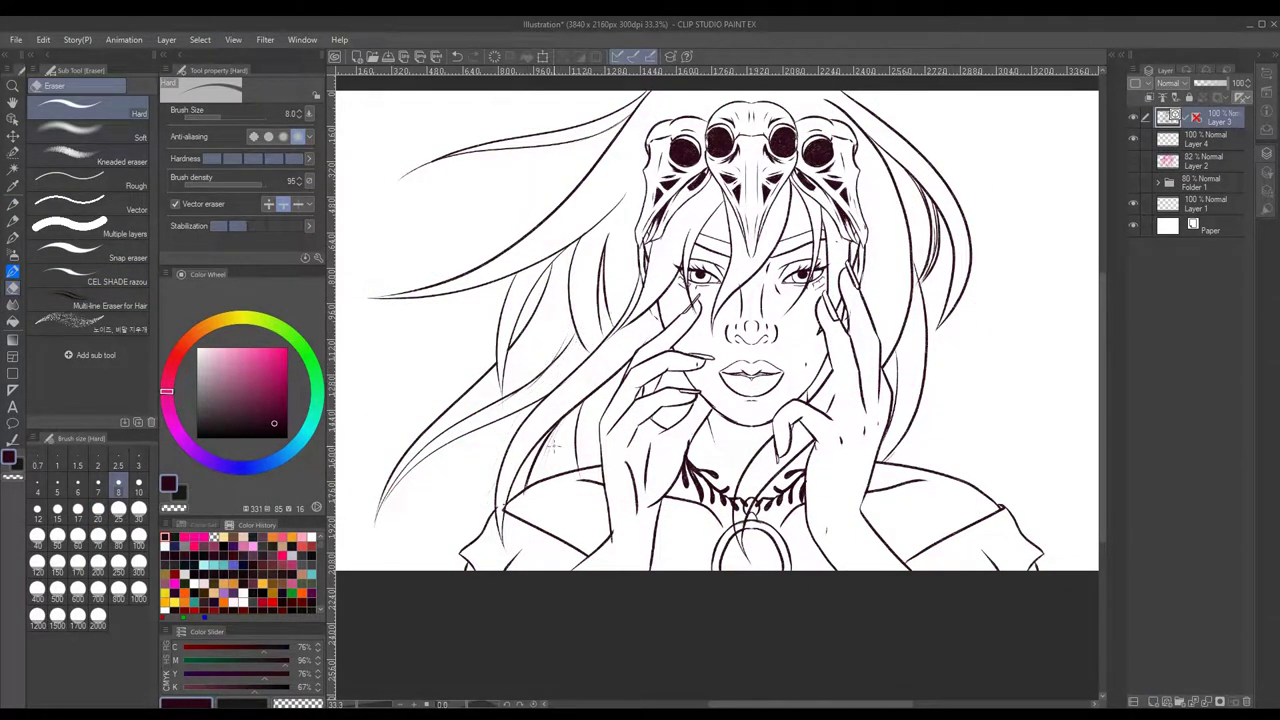
# - Fill the hair areas and the left eyebrow with dark purple on the new layer
pyautogui.click(1210, 140)
pyautogui.press('g')
pyautogui.click(203, 525)
pyautogui.click(295, 602)
pyautogui.click(230, 538)
pyautogui.click(220, 480)
pyautogui.click(280, 553)
pyautogui.moveTo(480, 420)
pyautogui.mouseDown()
pyautogui.moveTo(600, 220)
pyautogui.moveTo(741, 258)
pyautogui.mouseUp()
pyautogui.click(580, 420)
pyautogui.click(900, 300)
pyautogui.click(805, 430)
# - Close gaps in the line art and fill the remaining hair sections and the right eyebrow dark purple
pyautogui.click(1172, 116)
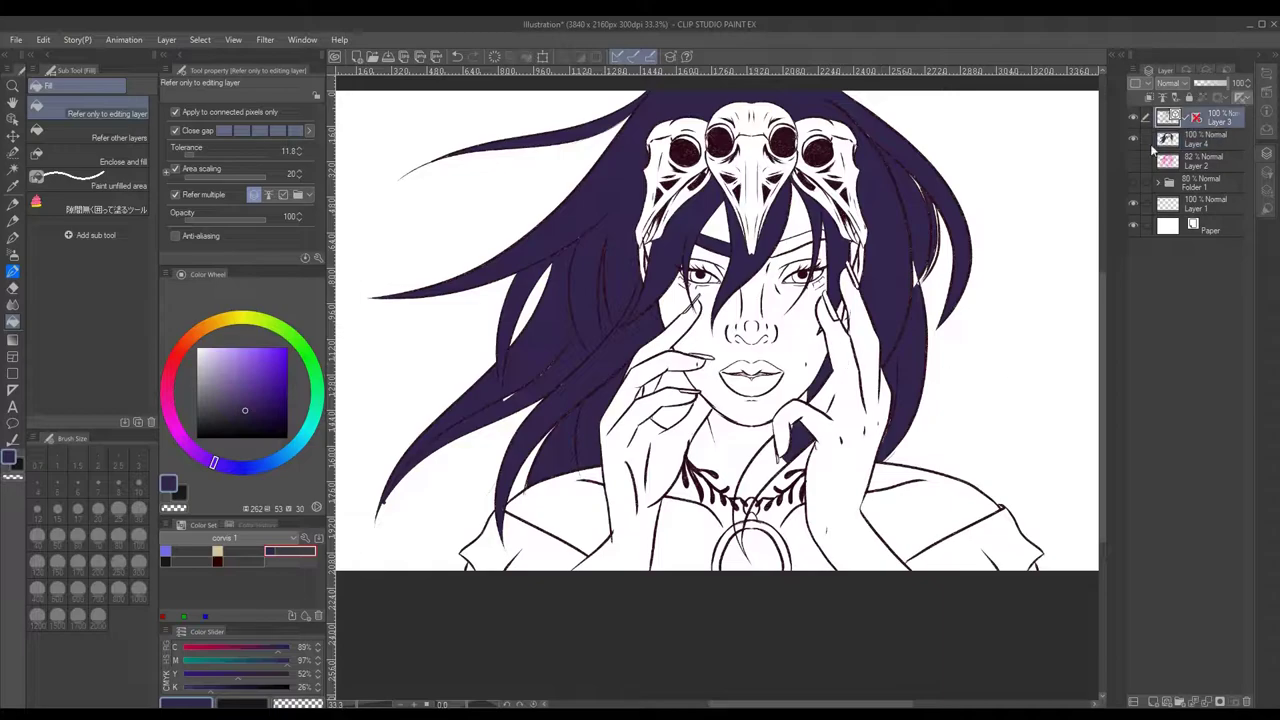
pyautogui.press('p')
pyautogui.click(1210, 140)
pyautogui.press('g')
pyautogui.click(840, 465)
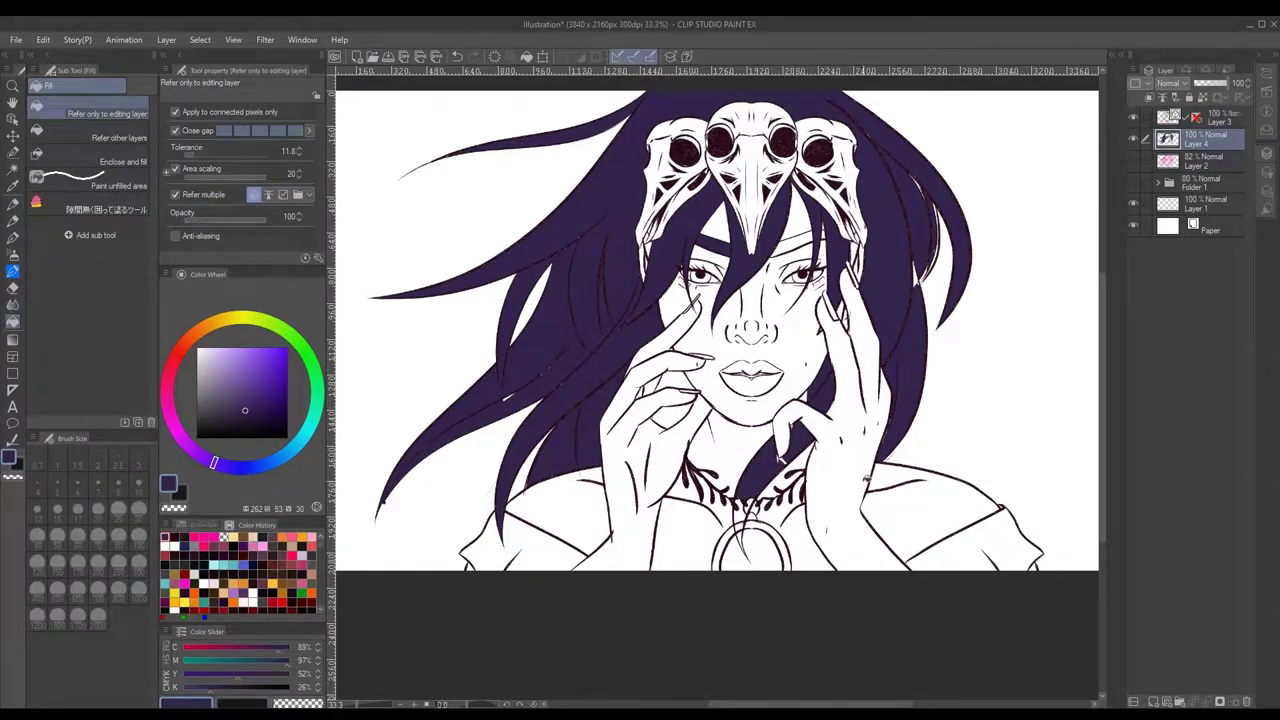
pyautogui.click(672, 415)
pyautogui.click(675, 380)
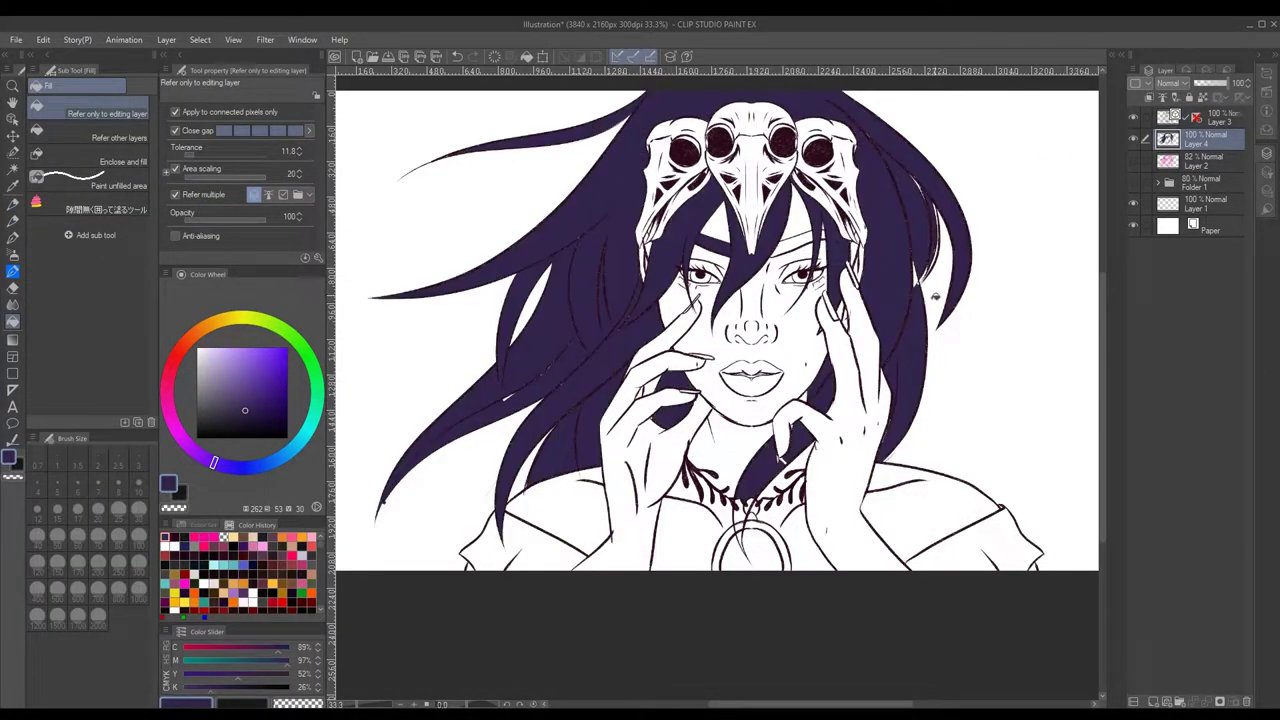
pyautogui.click(790, 243)
# - Touch up the unfilled slivers of hair with the CEL SHADE brush, reducing its size to 20
pyautogui.press('b')
pyautogui.click(57, 537)
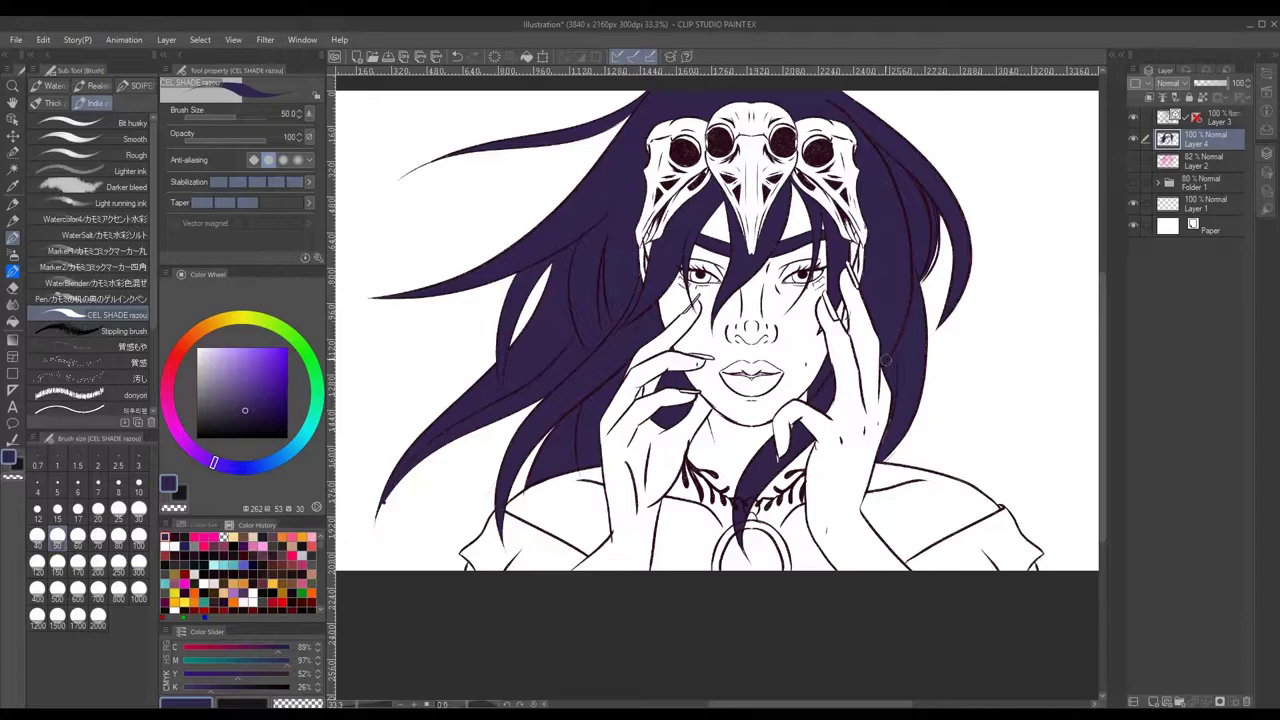
pyautogui.hotkey('ctrl', '+')
pyautogui.press('[')
pyautogui.press('[')
pyautogui.press('[')
pyautogui.press('[')
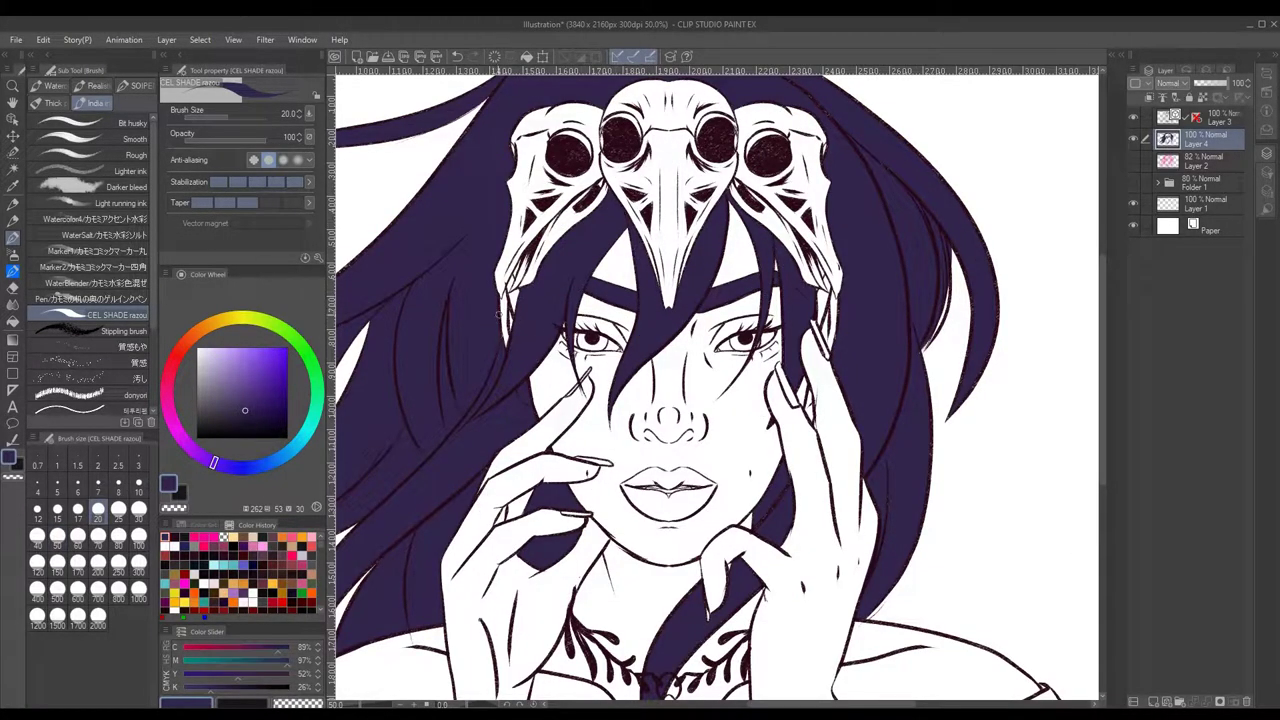
# - Clean up the hair colour's edges and erase the necklace and pendant lines crossing the front lock
pyautogui.press('e')
pyautogui.press('b')
pyautogui.scroll(-3, 659, 206)
pyautogui.click(13, 288)
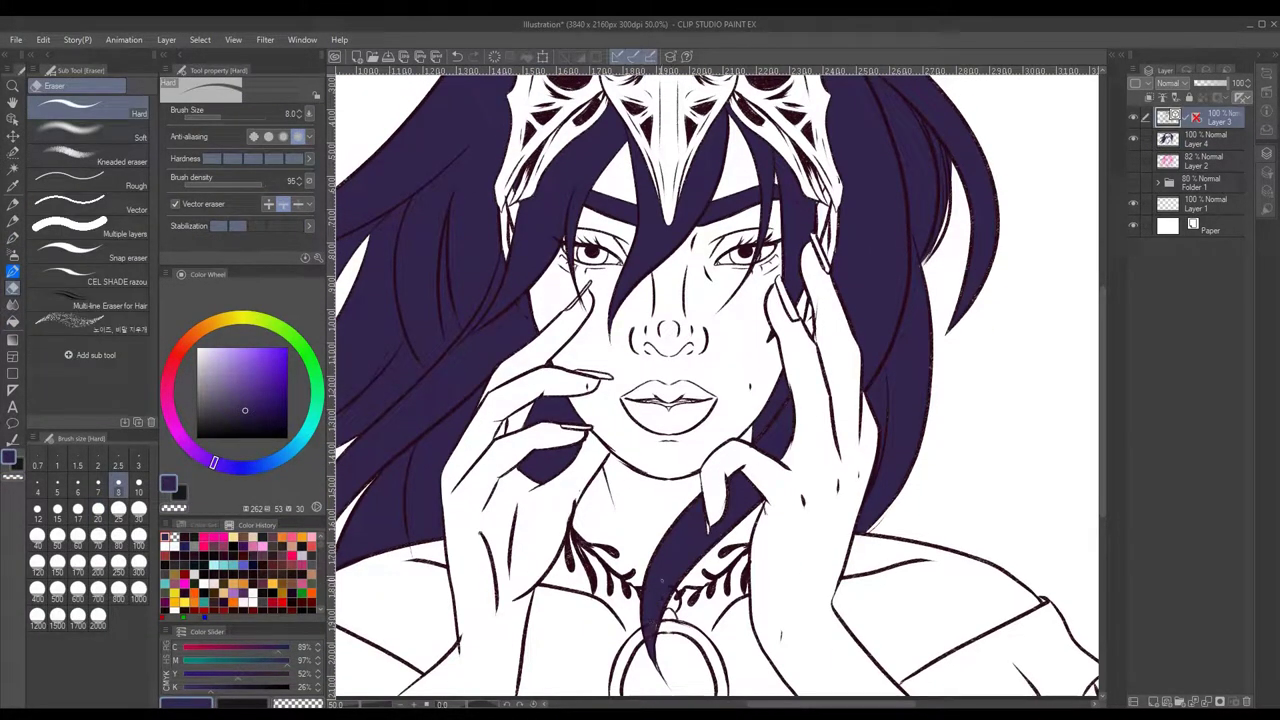
# - Add a Multiply layer above the hair colour and select the filled hair area
pyautogui.hotkey('ctrl', '-')
pyautogui.click(1136, 97)
pyautogui.click(1170, 83)
pyautogui.click(1190, 181)
pyautogui.keyDown('ctrl'); pyautogui.click(1168, 160); pyautogui.keyUp('ctrl')
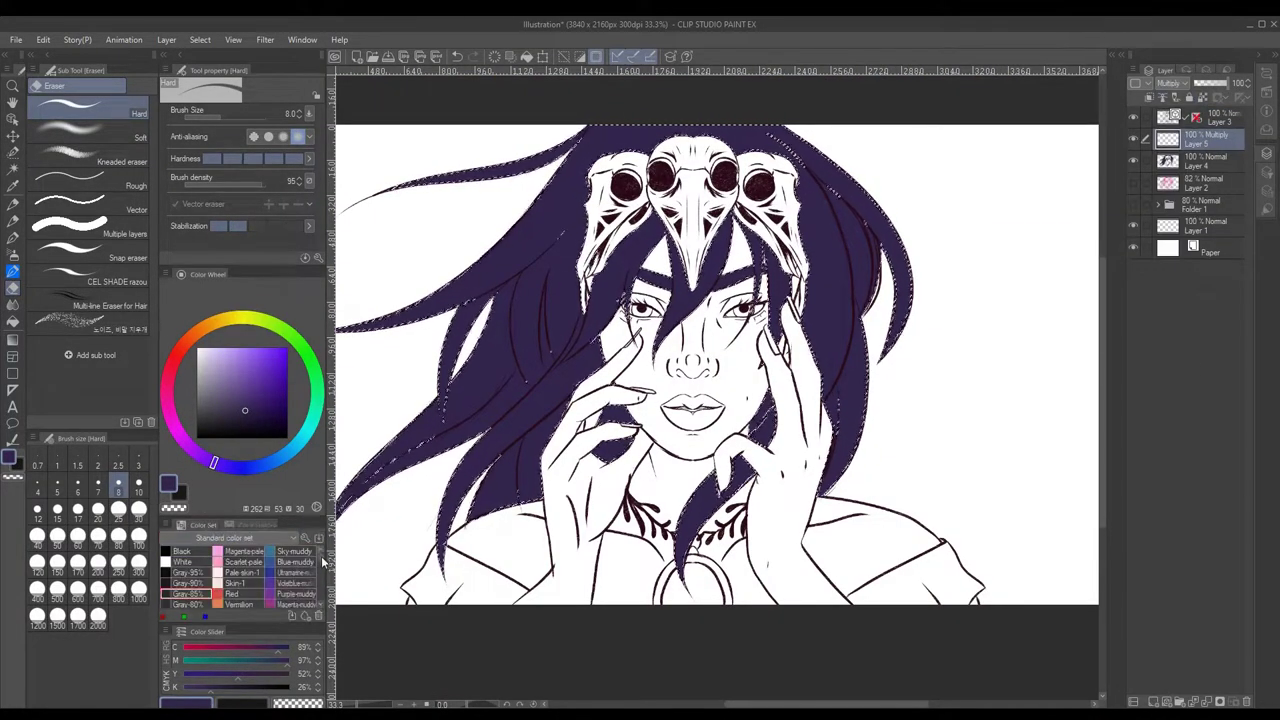
# - Change the layer's blending mode and airbrush Red onto the hair tips with the Shadow brush at size 600
pyautogui.scroll(-1, 323, 565)
pyautogui.click(239, 559)
pyautogui.press('b')
pyautogui.hotkey('ctrl', '-')
pyautogui.click(1170, 83)
pyautogui.click(1173, 275)
pyautogui.click(78, 589)
pyautogui.moveTo(520, 280); pyautogui.dragTo(1014, 243)
pyautogui.moveTo(560, 380); pyautogui.dragTo(880, 350)
pyautogui.moveTo(700, 230); pyautogui.dragTo(820, 320)
# - Group the hair layers into a folder named "hair" and clear the selection
pyautogui.keyDown('ctrl'); pyautogui.click(1200, 160); pyautogui.keyUp('ctrl')
pyautogui.hotkey('ctrl', 'g')
pyautogui.hotkey('ctrl', 'd')
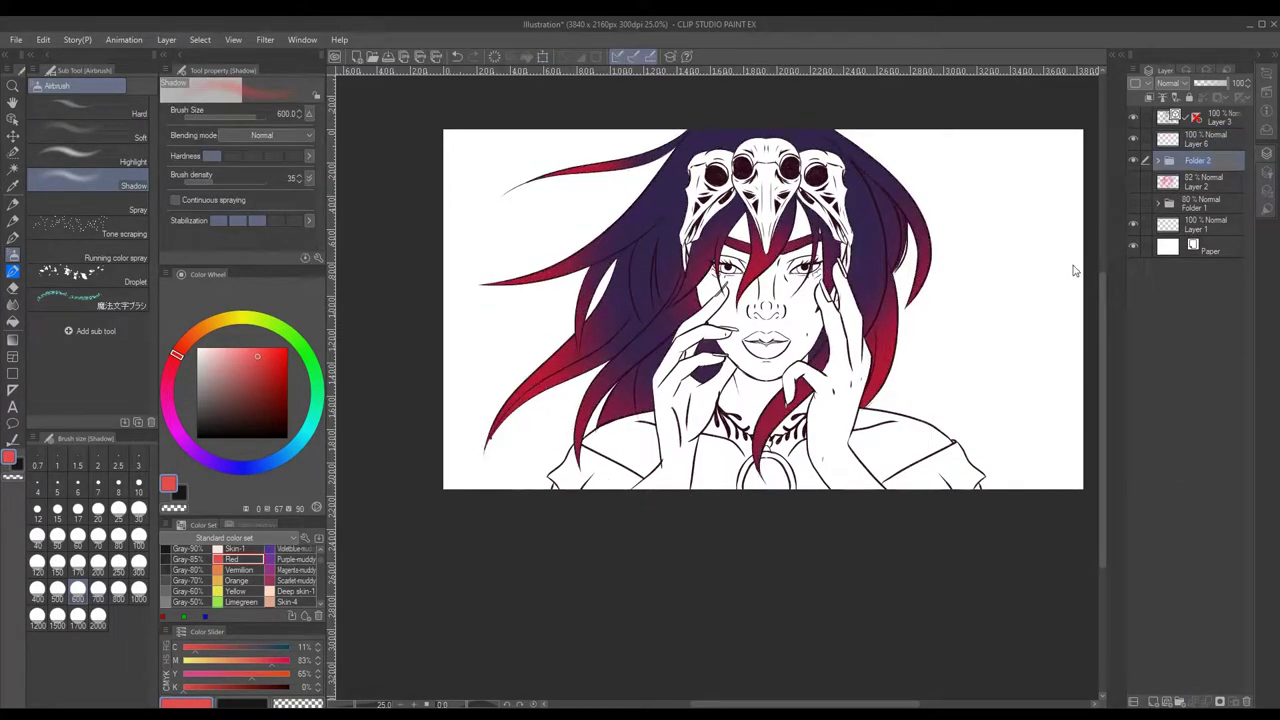
# - Fill the face and the hand on the viewer's left with Skin-4 on the layer above the hair folder
pyautogui.click(1219, 138)
pyautogui.hotkey('ctrl', '+')
pyautogui.hotkey('ctrl', '+')
pyautogui.click(290, 601)
pyautogui.press('g')
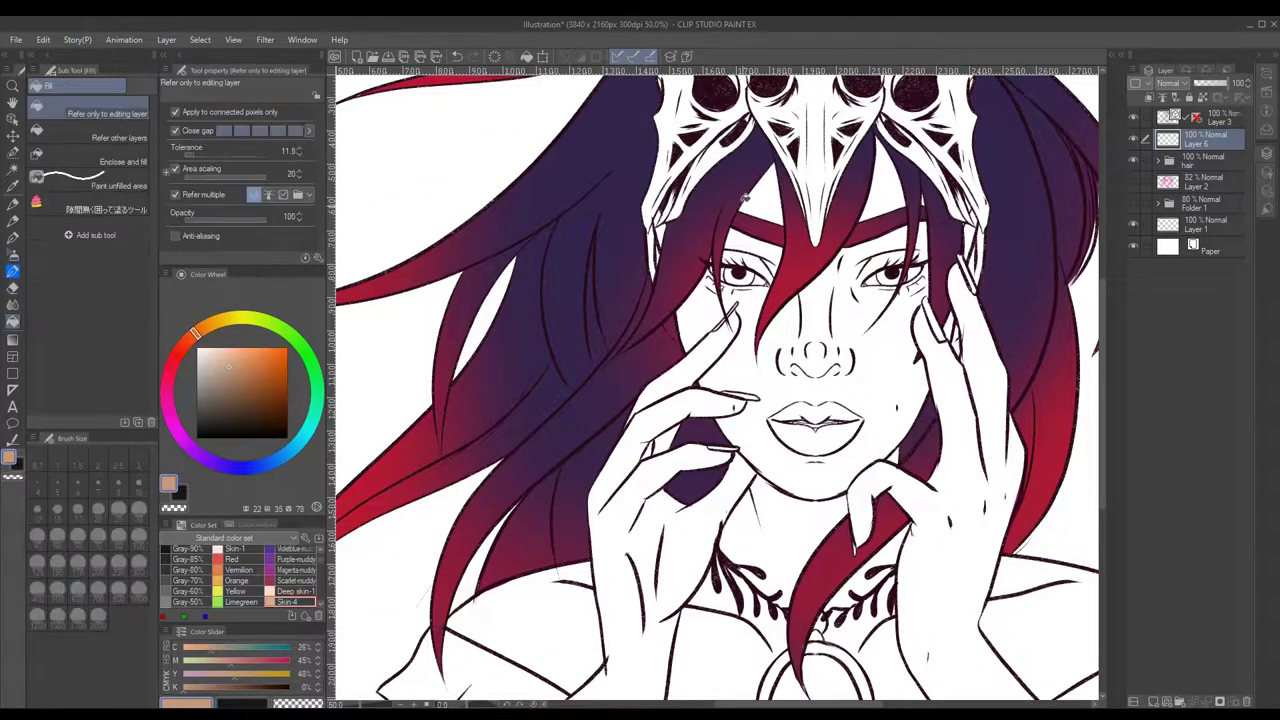
pyautogui.click(860, 420)
pyautogui.click(752, 258)
pyautogui.click(882, 200)
pyautogui.click(816, 362)
pyautogui.click(918, 278)
pyautogui.click(690, 430)
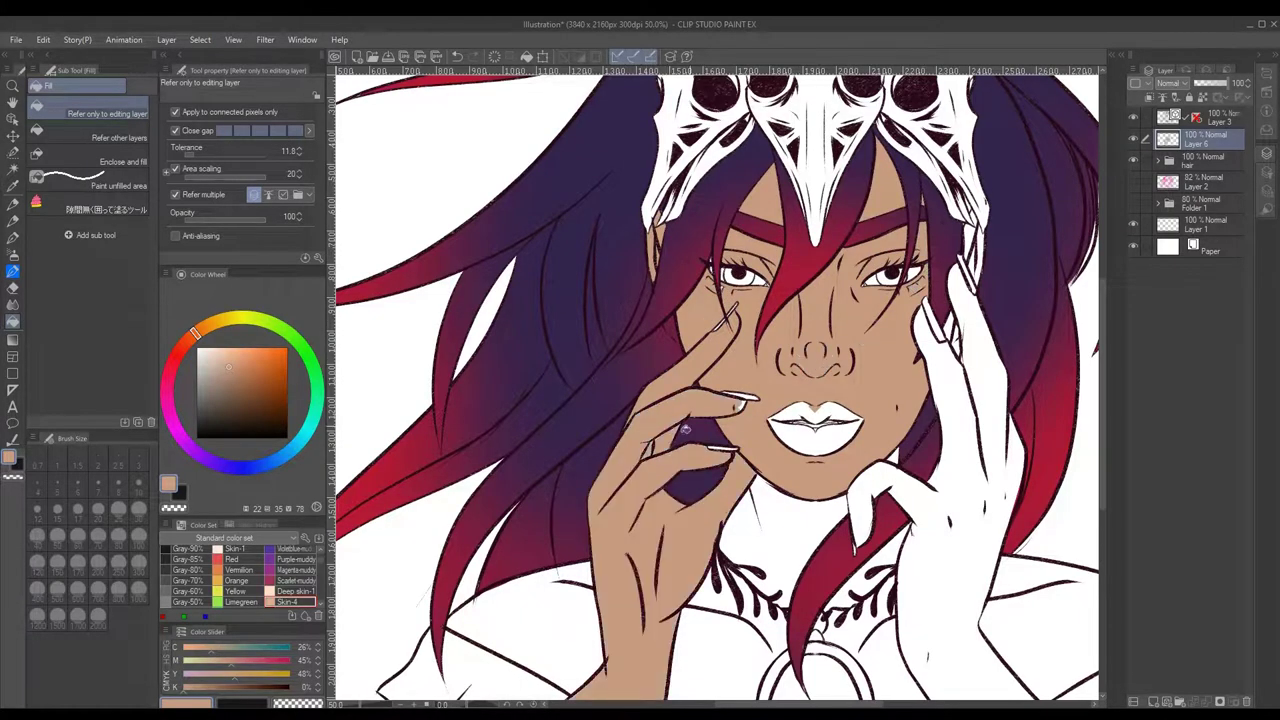
# - Fill the other hand, the ears, neck, chest and both shoulders with Skin-4
pyautogui.click(954, 368)
pyautogui.click(950, 325)
pyautogui.click(977, 250)
pyautogui.click(972, 221)
pyautogui.scroll(-3, 970, 250)
pyautogui.click(726, 508)
pyautogui.click(783, 413)
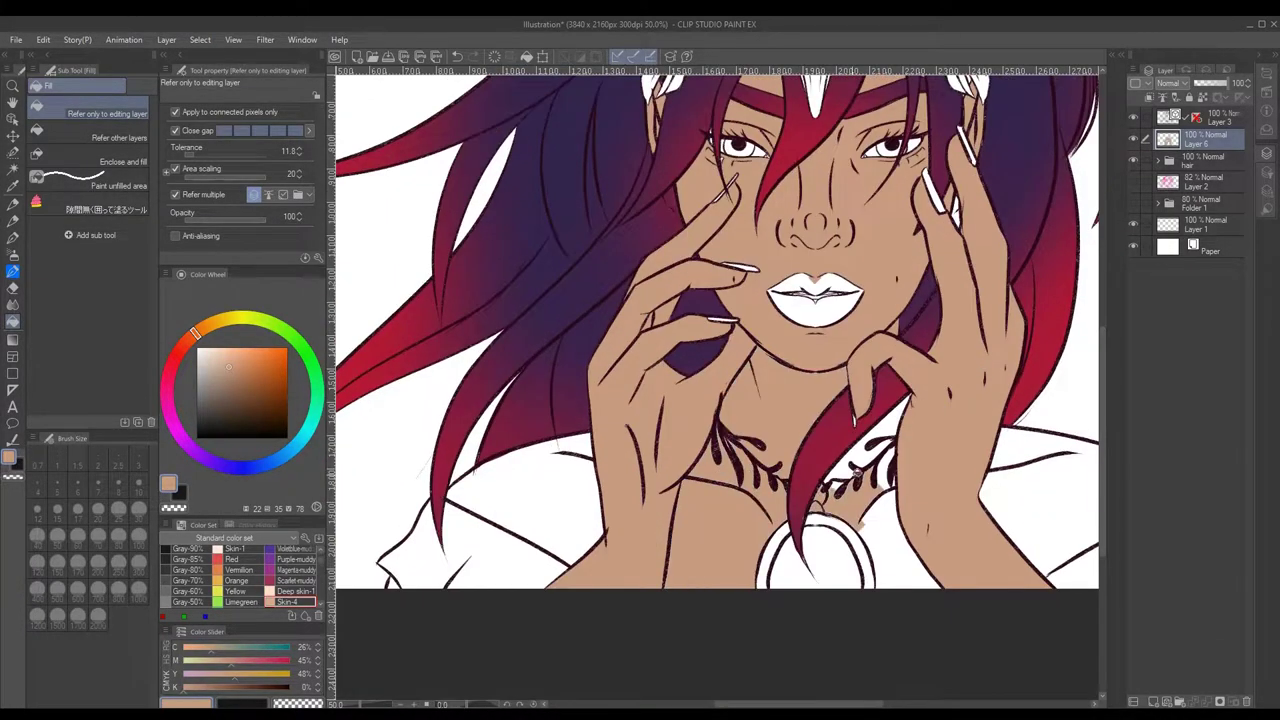
pyautogui.click(867, 443)
pyautogui.click(900, 533)
pyautogui.click(520, 500)
pyautogui.click(1040, 500)
# - Touch up unfilled gaps in the hair and skin colours with the CEL SHADE brush at size 20, sampling colours from the drawing
pyautogui.scroll(1, 700, 350)
pyautogui.click(1205, 203)
pyautogui.press('b')
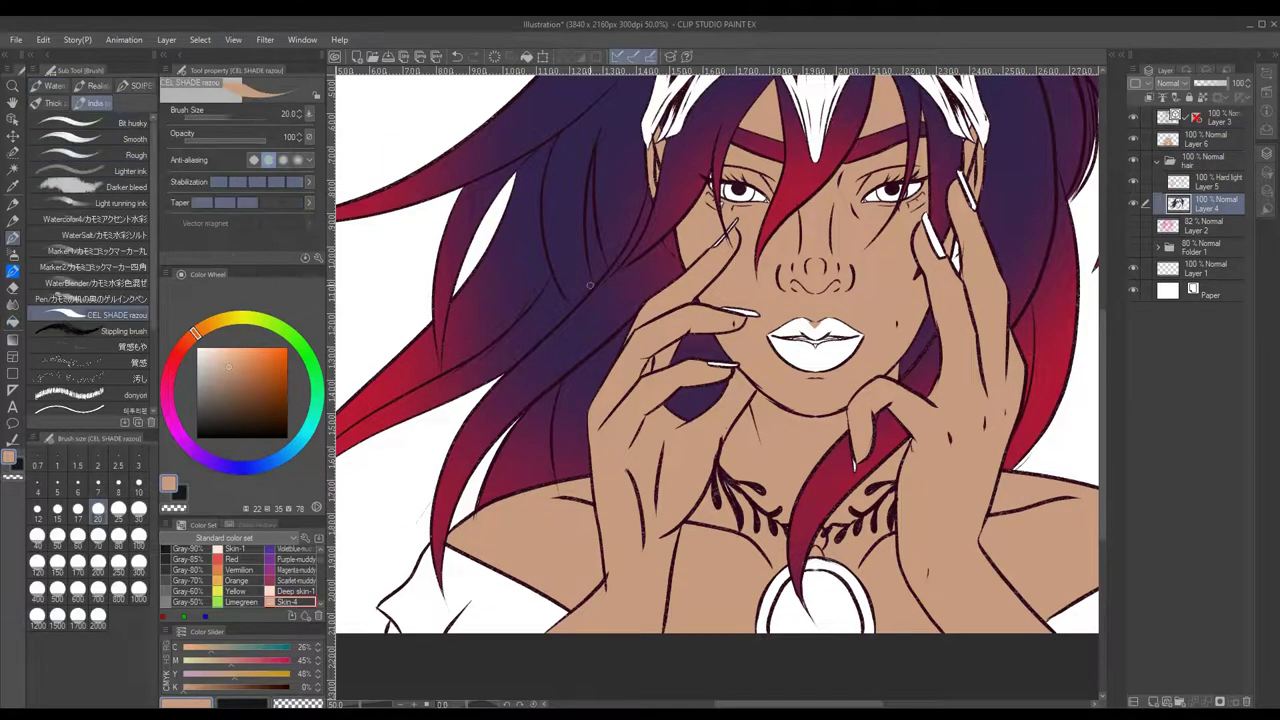
pyautogui.keyDown('alt'); pyautogui.click(956, 250); pyautogui.keyUp('alt')
pyautogui.click(1205, 138)
pyautogui.keyDown('alt'); pyautogui.click(641, 557); pyautogui.keyUp('alt')
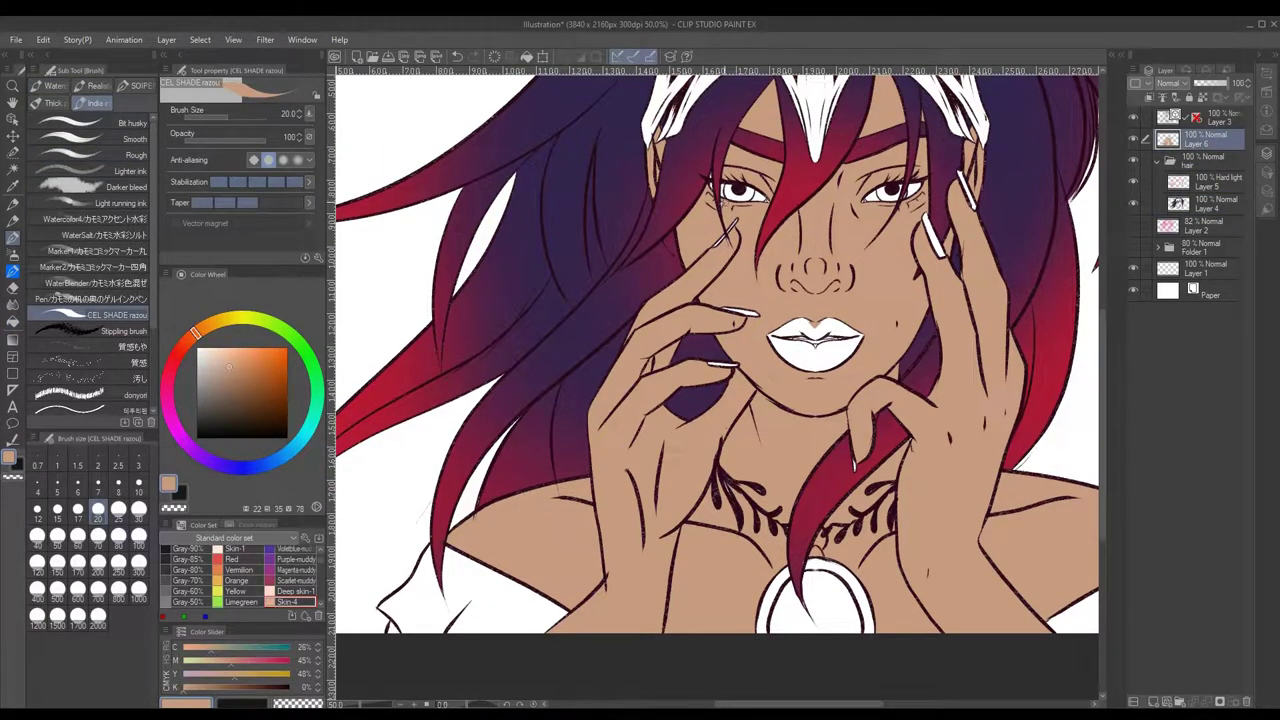
pyautogui.keyDown('alt'); pyautogui.click(758, 260); pyautogui.keyUp('alt')
pyautogui.moveTo(822, 702); pyautogui.dragTo(848, 700)
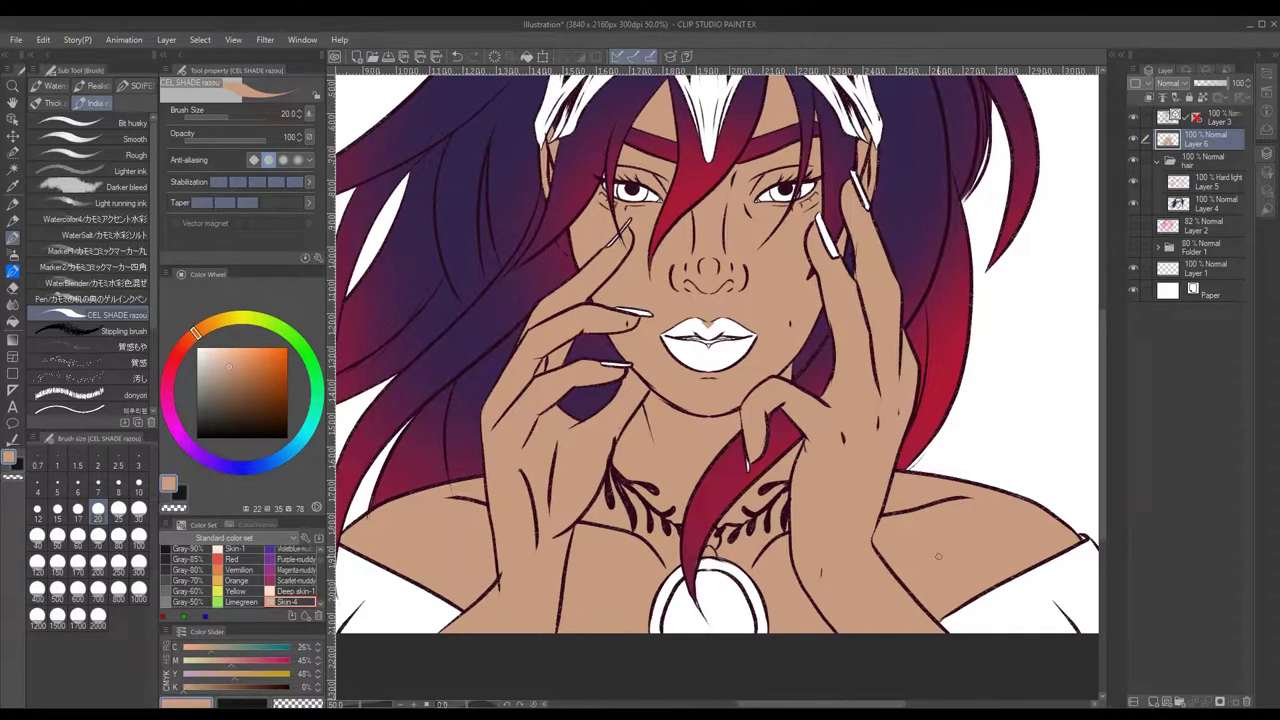
# - Try airbrushing a black shadow across the eyes on a Hard light layer, limited to the selected skin area
pyautogui.press('w')
pyautogui.click(661, 174)
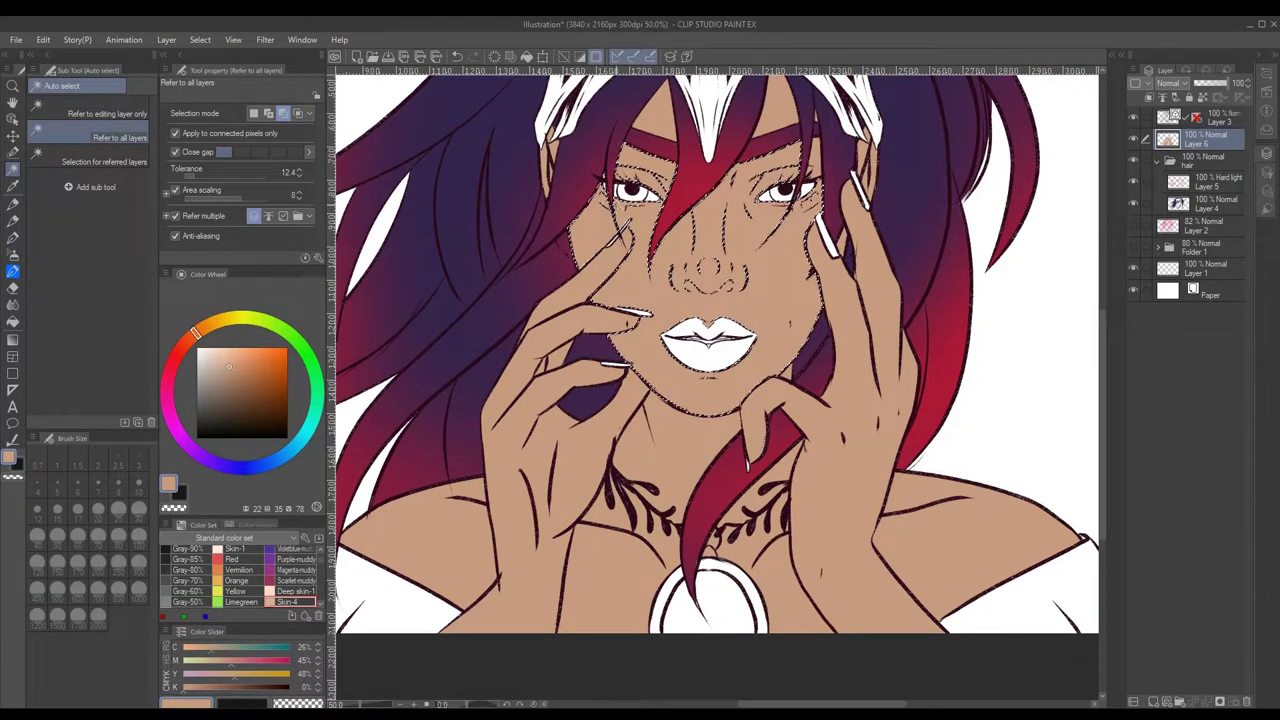
pyautogui.scroll(3, 661, 172)
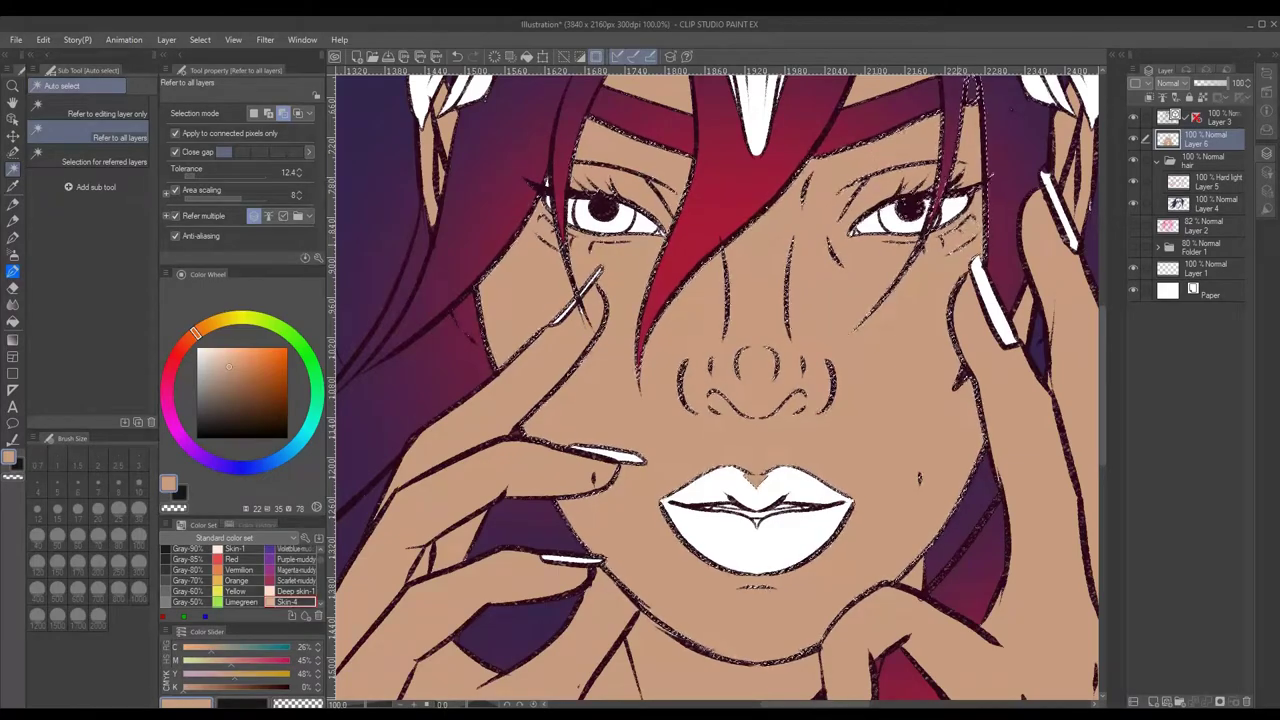
pyautogui.scroll(2, 598, 218)
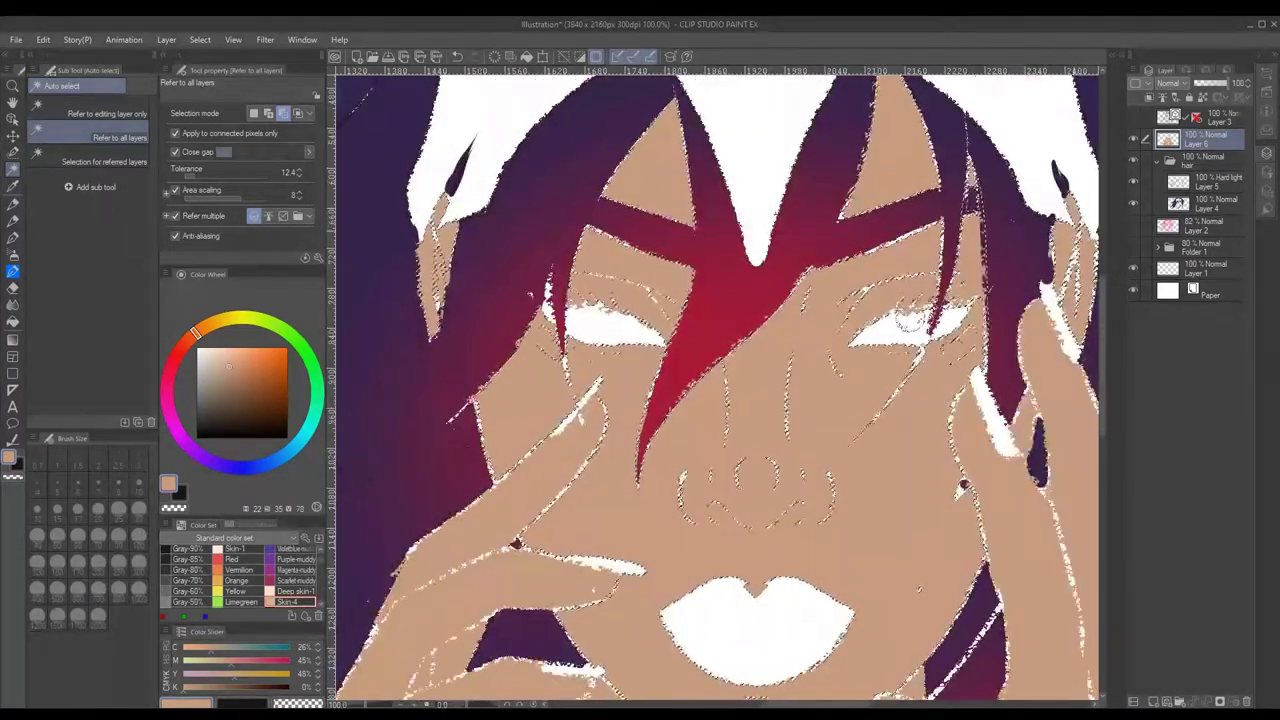
pyautogui.hotkey('ctrl', '-')
pyautogui.moveTo(820, 230)
pyautogui.mouseDown()
pyautogui.moveTo(620, 285)
pyautogui.moveTo(880, 340)
pyautogui.moveTo(580, 400)
pyautogui.mouseUp()
pyautogui.click(13, 237)
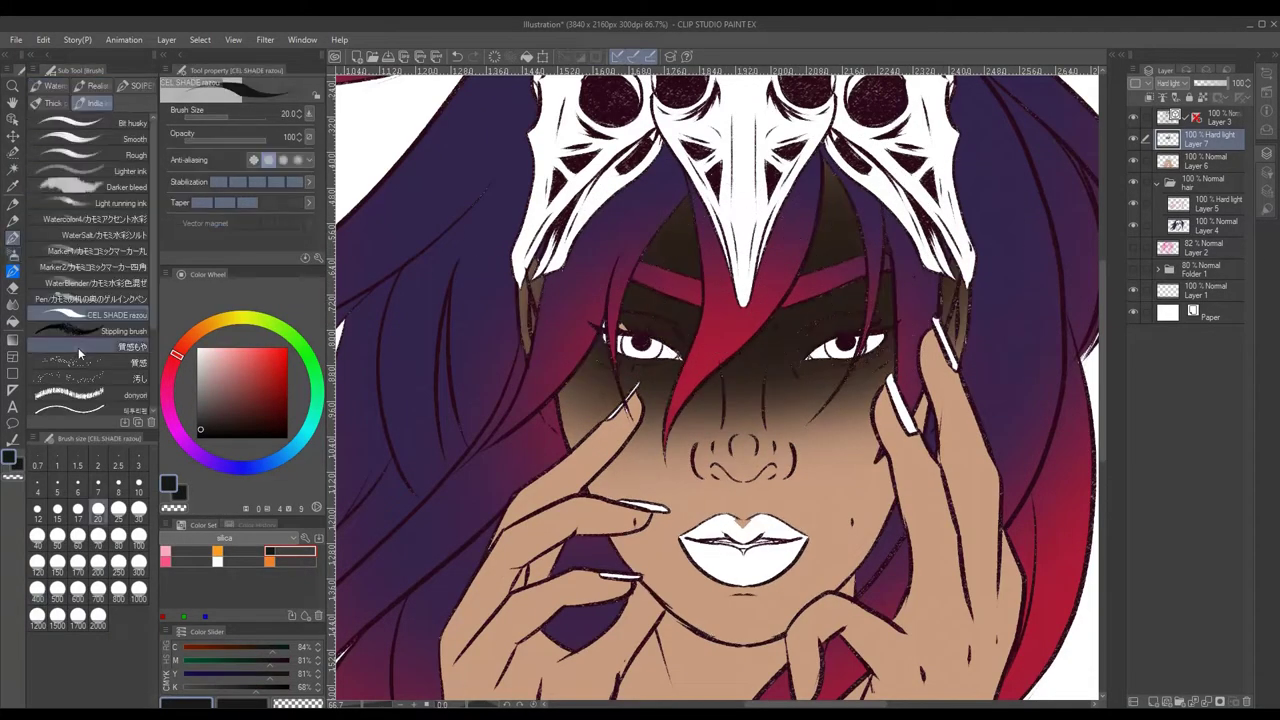
# - Hide the line art and paint over gaps in the face's skin colour with the CEL SHADE brush at size 25
pyautogui.click(1133, 139)
pyautogui.click(1133, 117)
pyautogui.click(1205, 160)
pyautogui.keyDown('alt'); pyautogui.click(644, 395); pyautogui.keyUp('alt')
pyautogui.click(118, 507)
pyautogui.moveTo(850, 250); pyautogui.dragTo(826, 205)
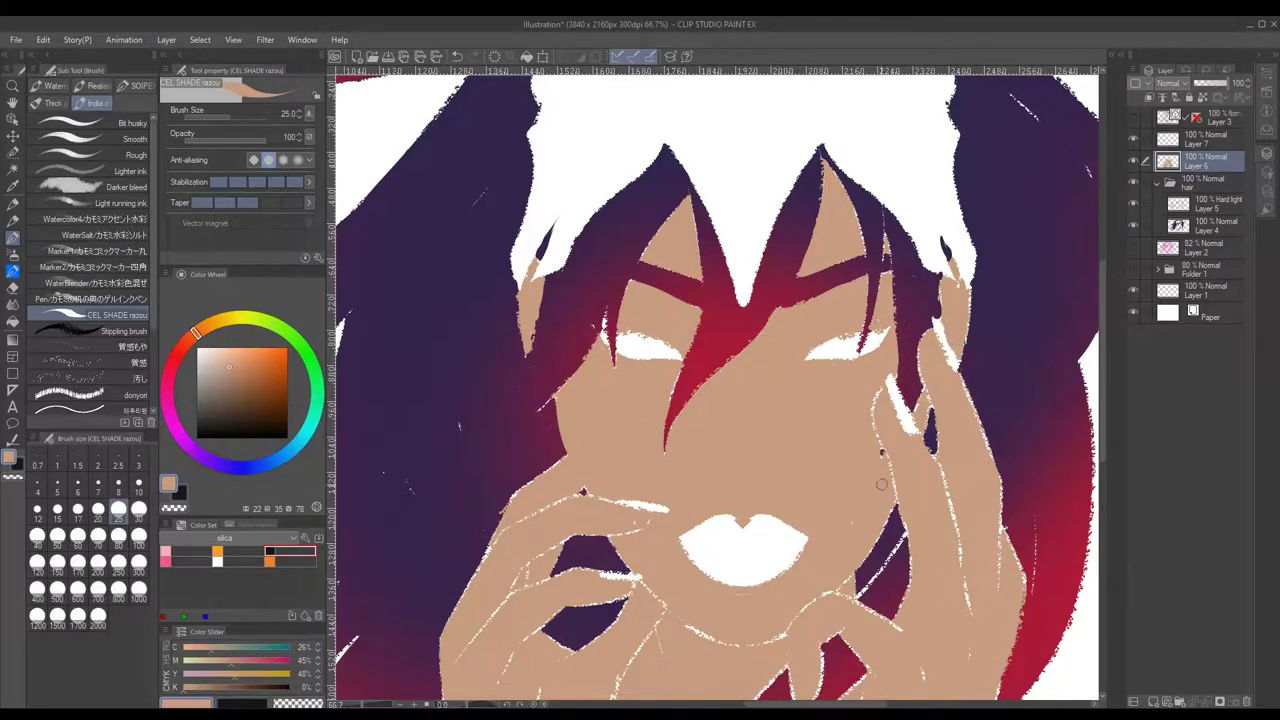
# - Show the line art again and auto-select the filled skin area
pyautogui.click(1133, 117)
pyautogui.click(1133, 117)
pyautogui.press('w')
pyautogui.click(1133, 117)
pyautogui.click(740, 450)
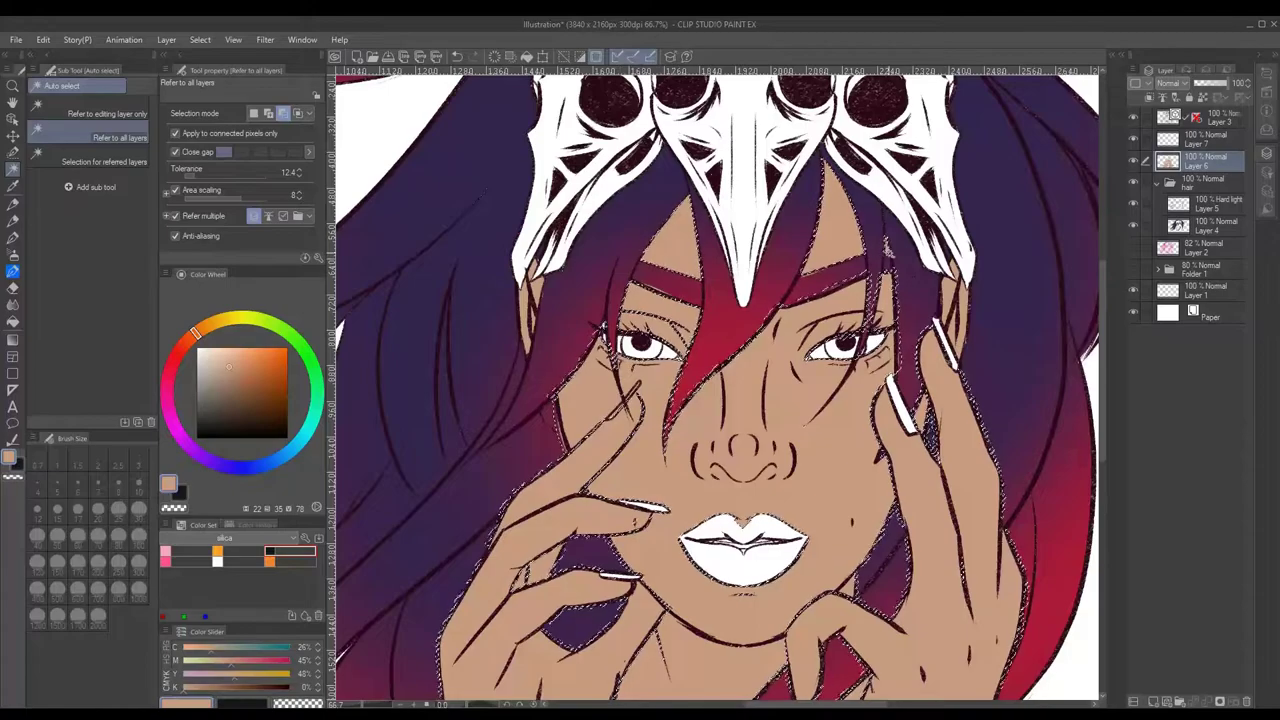
# - Set the layer above the skin to Hard light, airbrush a black shadow across the eyes with the Shadow brush, and clear the selection
pyautogui.click(1217, 143)
pyautogui.press('b')
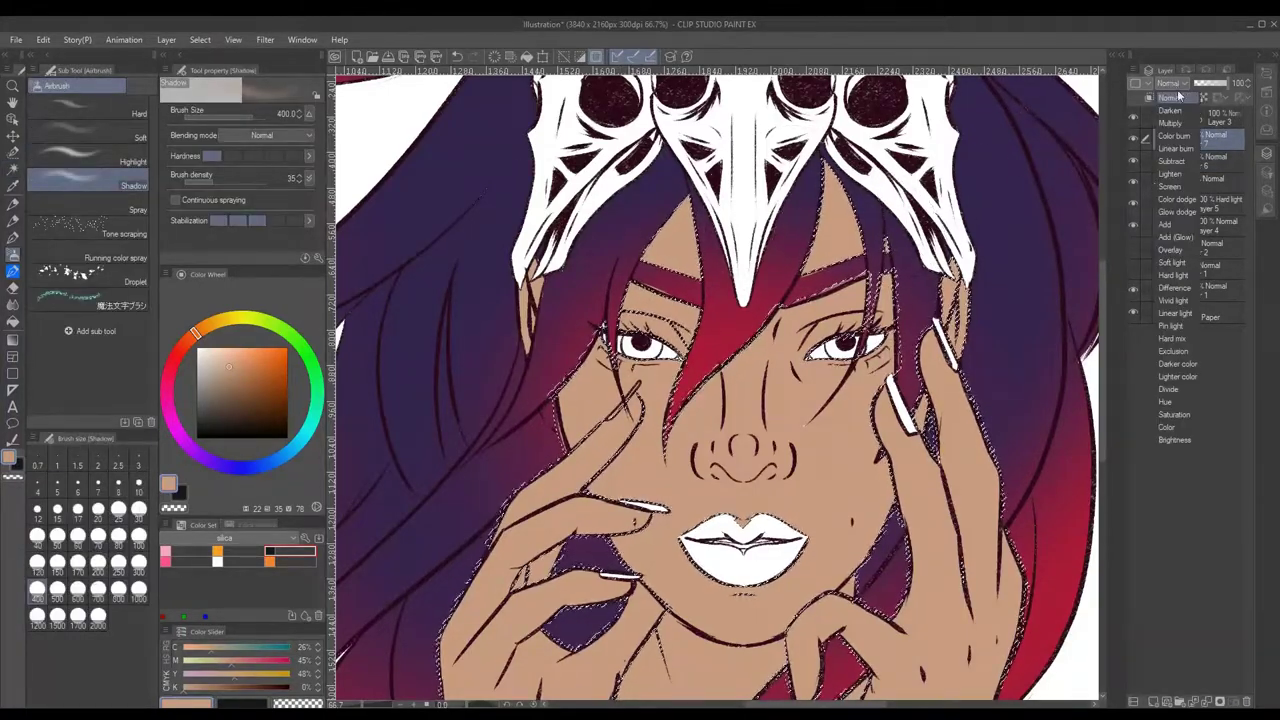
pyautogui.click(1200, 83)
pyautogui.click(1175, 300)
pyautogui.moveTo(600, 300)
pyautogui.mouseDown()
pyautogui.moveTo(850, 330)
pyautogui.moveTo(650, 420)
pyautogui.mouseUp()
pyautogui.press('w')
pyautogui.press('e')
pyautogui.hotkey('ctrl', 'd')
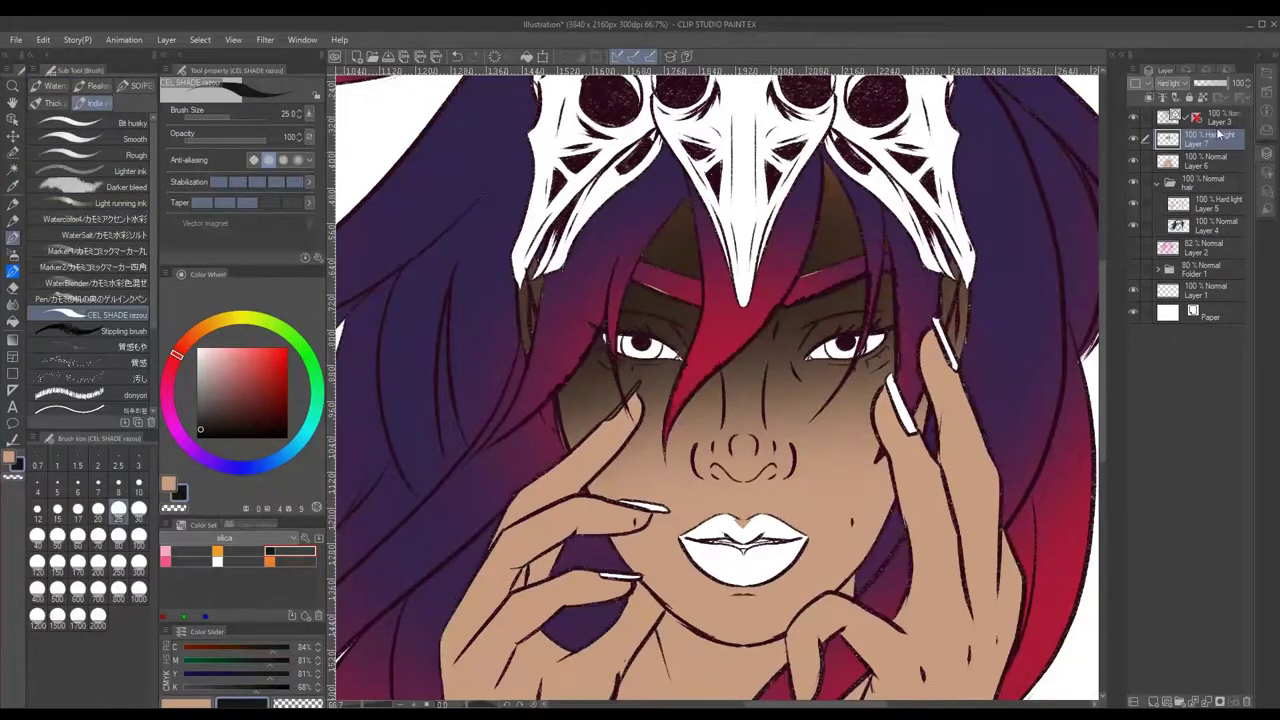
# - Erase stray shading and skin colour along the eyebrows with the Hard eraser at size 17
pyautogui.click(77, 508)
pyautogui.moveTo(785, 300)
pyautogui.mouseDown()
pyautogui.moveTo(876, 269)
pyautogui.moveTo(901, 376)
pyautogui.mouseUp()
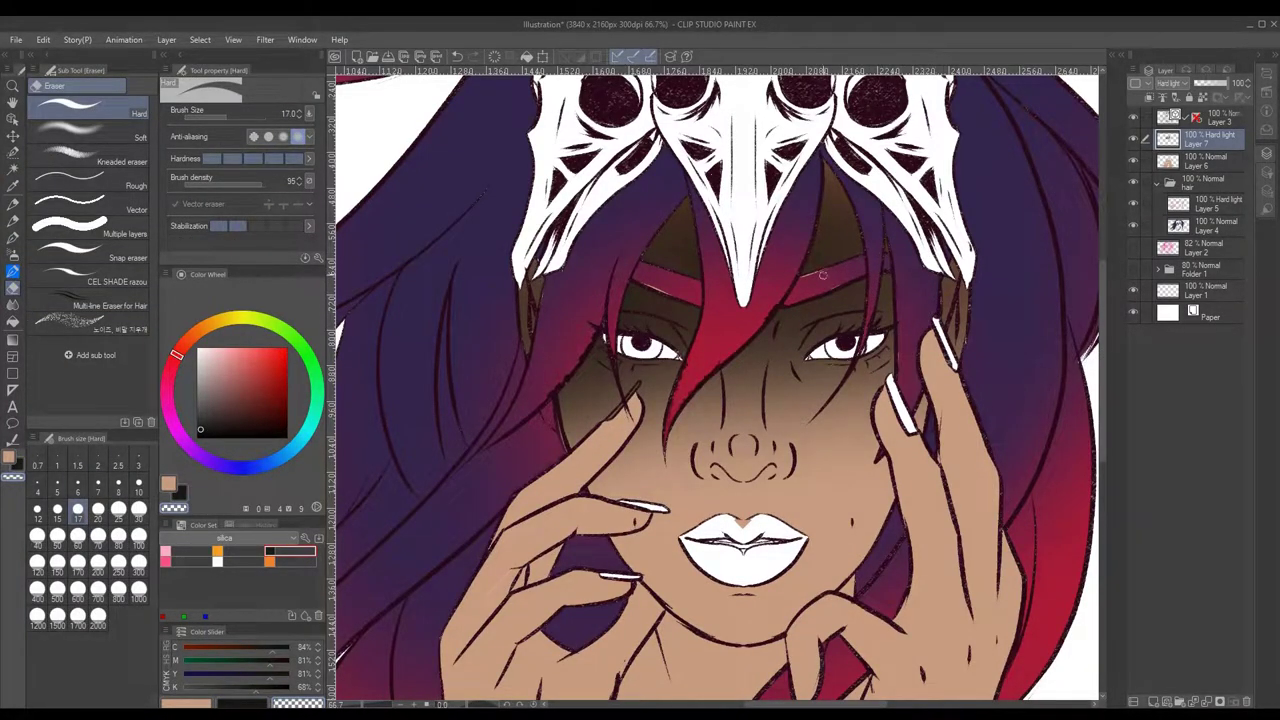
pyautogui.hotkey('alt', '[')
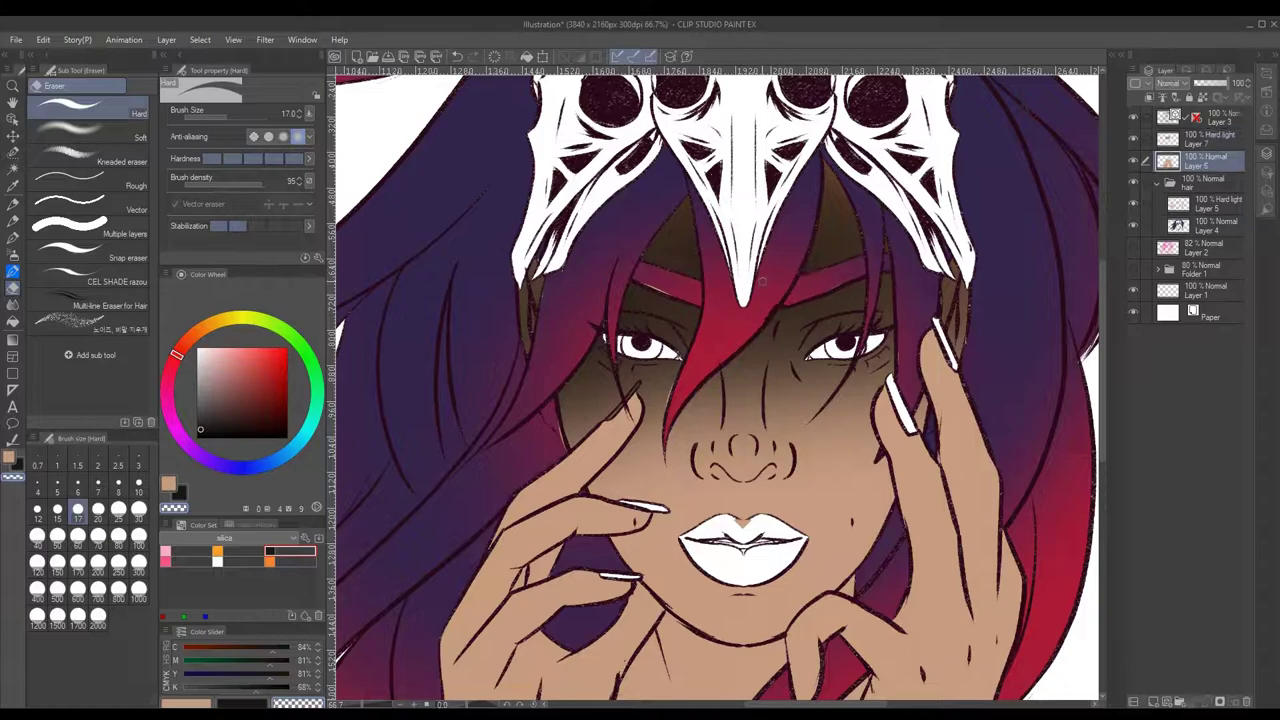
pyautogui.hotkey('alt', ']')
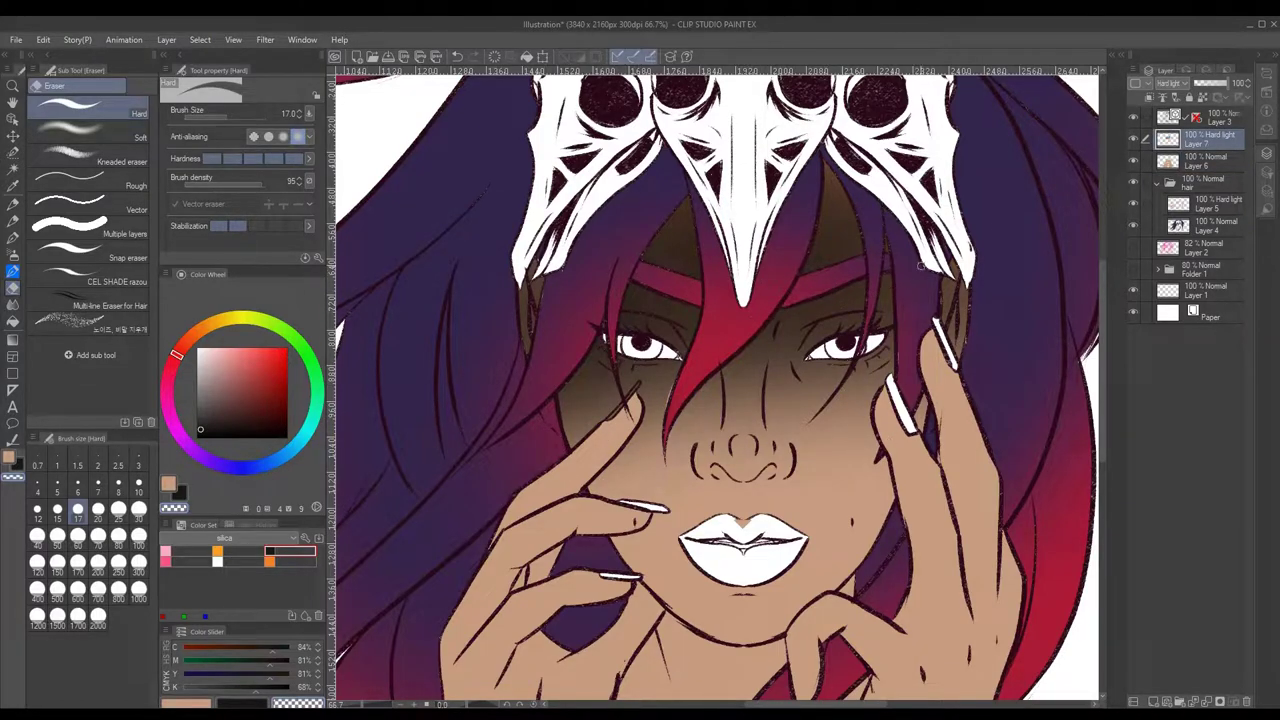
# - Duplicate the line art layer and return to the eye shadow layer with the Shadow airbrush at size 10
pyautogui.rightClick(1200, 118)
pyautogui.click(1200, 375)
pyautogui.press('j')
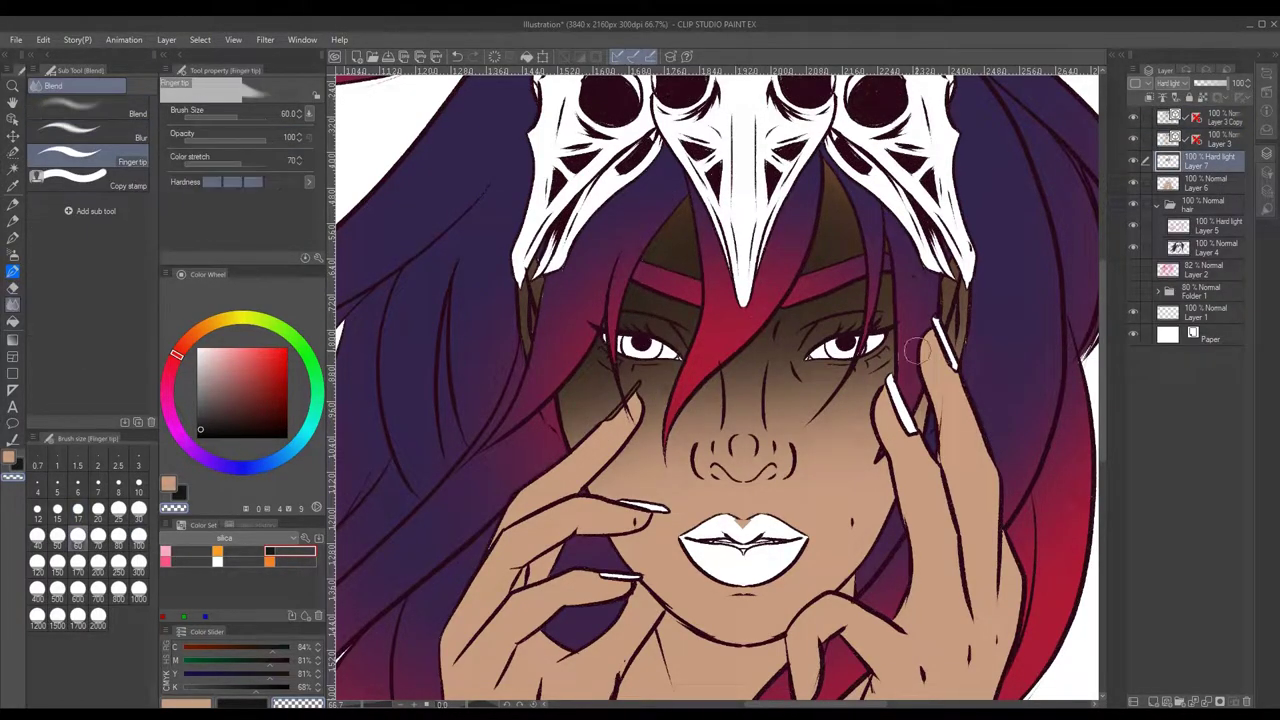
pyautogui.press('b')
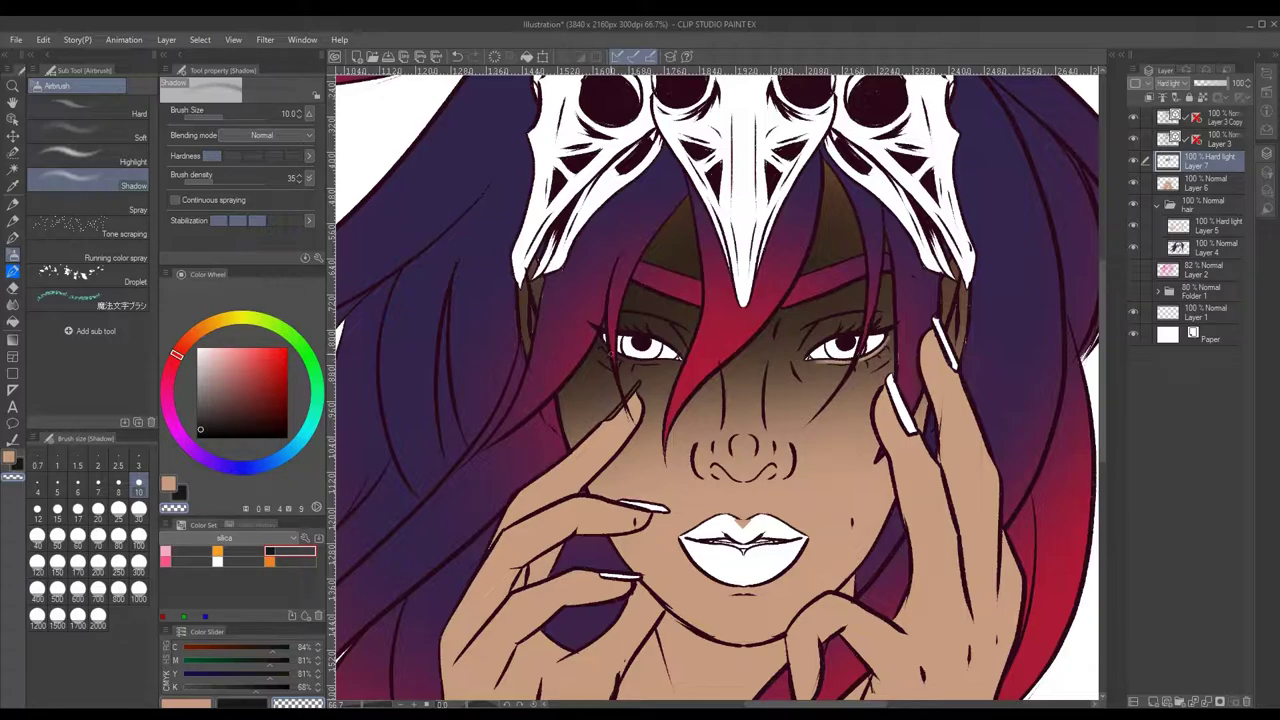
pyautogui.scroll(-3, 1106, 275)
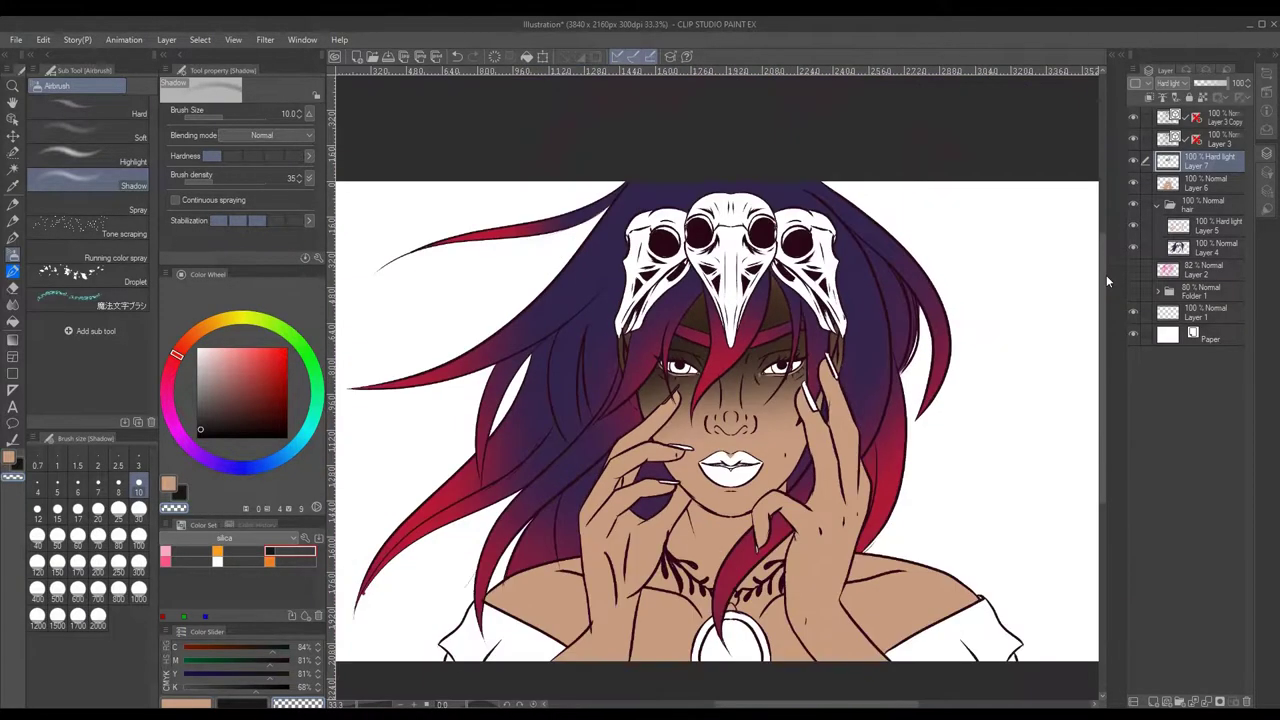
# - Add a new layer and group the skin and eye shadow layers into a folder below it
pyautogui.scroll(2, 1106, 275)
pyautogui.press('p')
pyautogui.hotkey('ctrl', 'shift', 'n')
pyautogui.hotkey('ctrl', 'g')
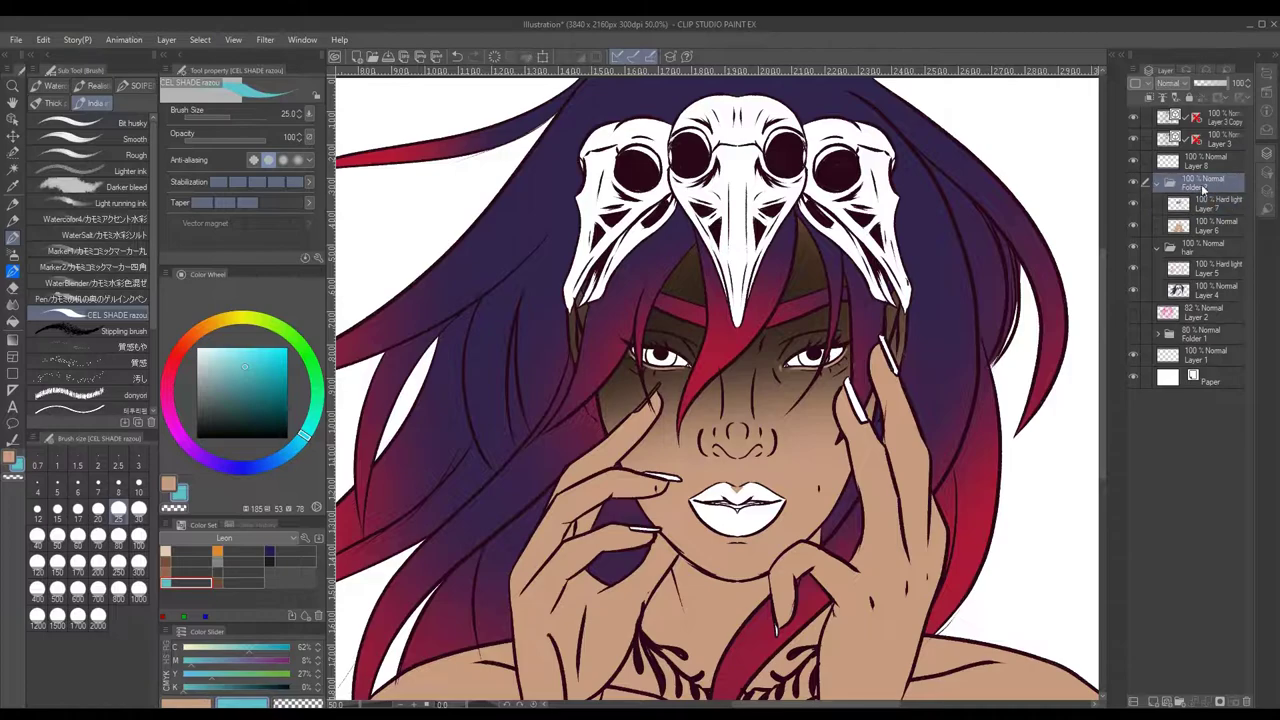
# - Paint both irises blue-violet on the new layer with the CEL SHADE brush at size 25
pyautogui.hotkey('alt', ']')
pyautogui.click(166, 551)
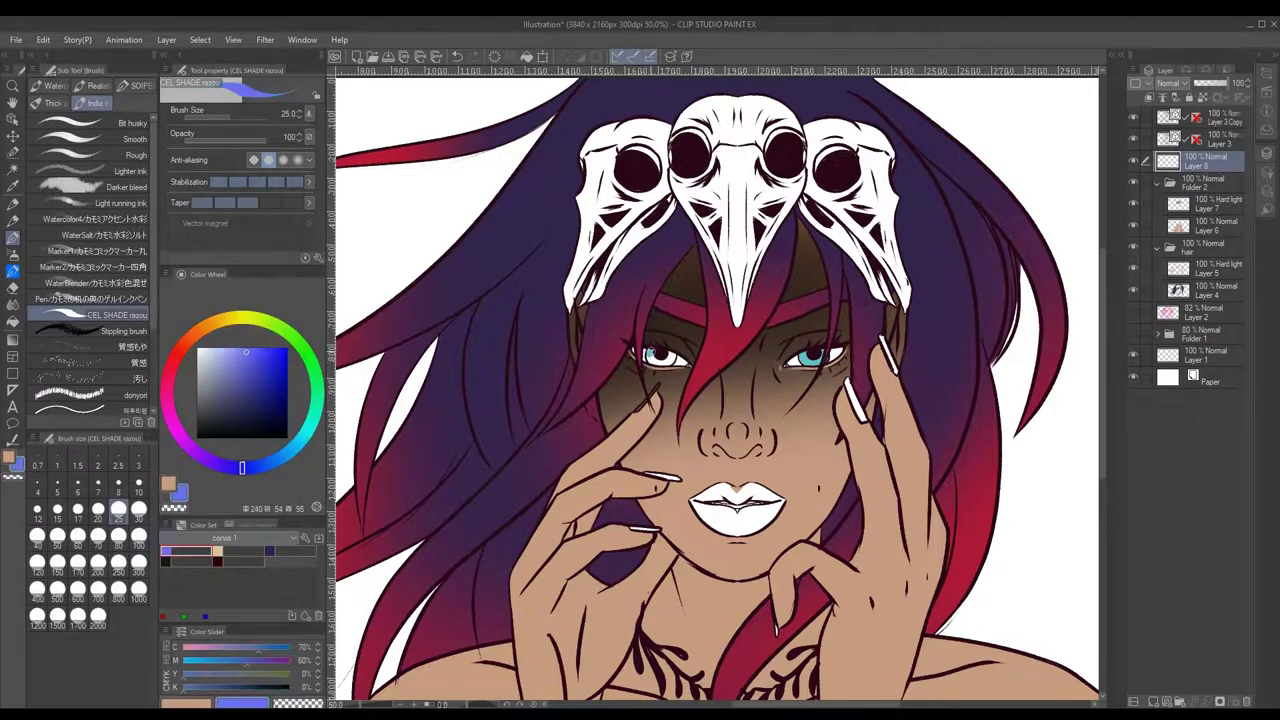
pyautogui.scroll(1, 1000, 350)
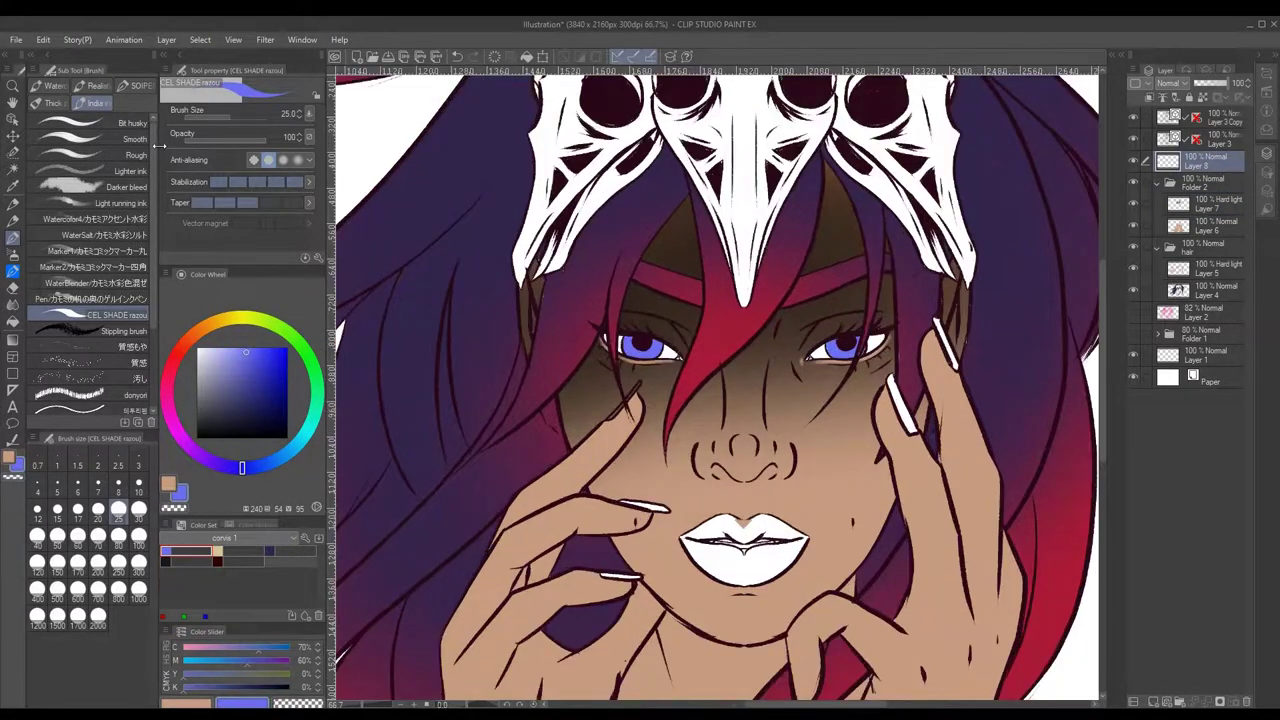
# - Shade both irises with dark blue and add white highlights using the Light running ink brush at size 10
pyautogui.press('p')
pyautogui.scroll(2, 630, 412)
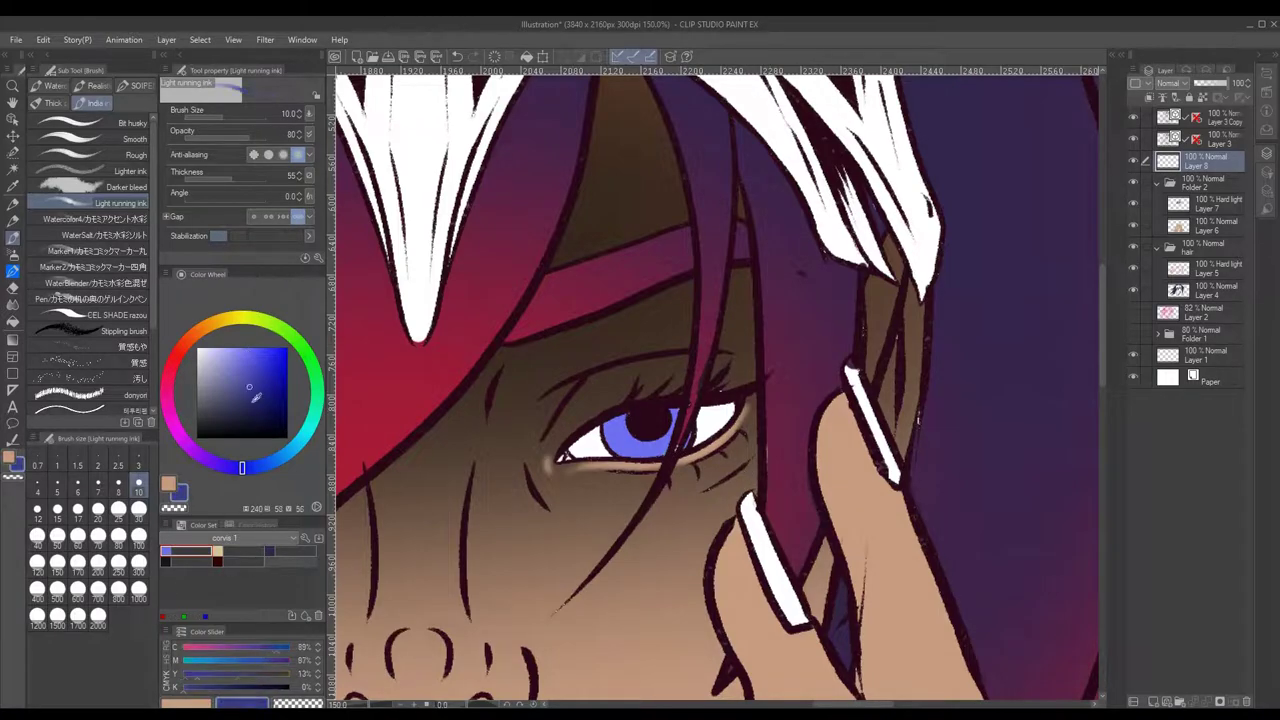
pyautogui.keyDown('alt'); pyautogui.click(611, 415); pyautogui.keyUp('alt')
pyautogui.hscroll(-5, 619, 445)
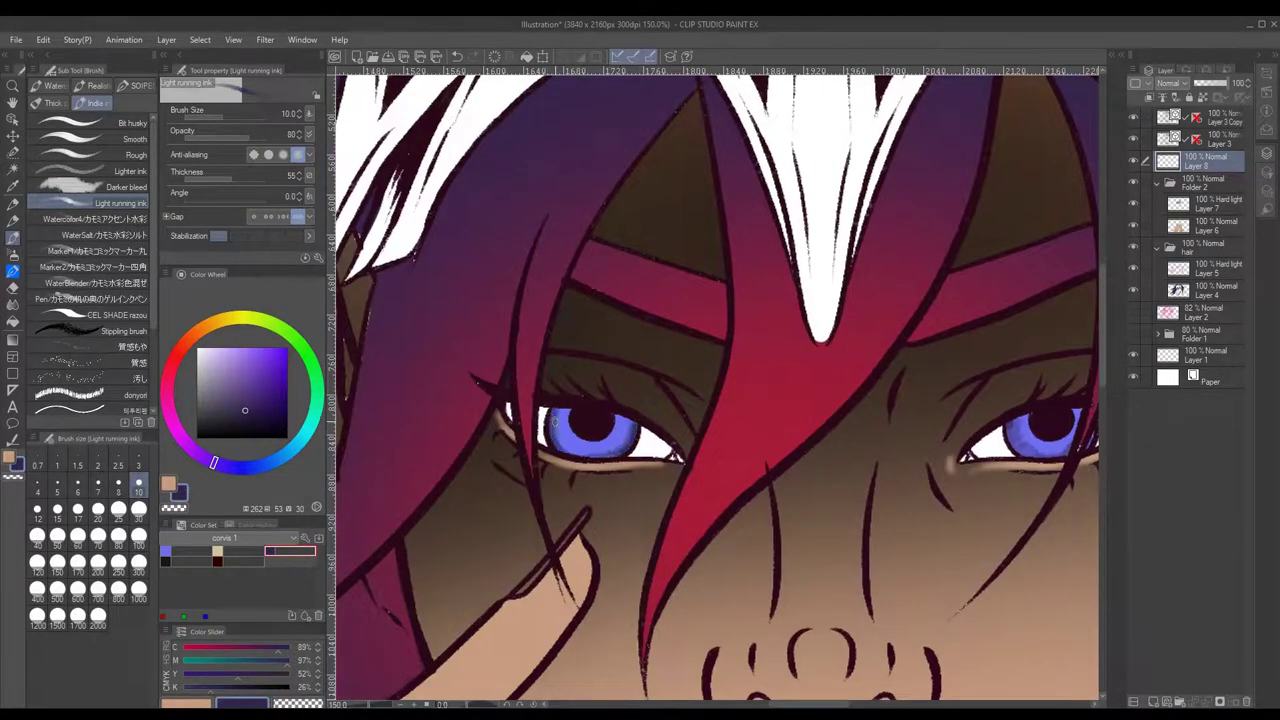
pyautogui.keyDown('alt'); pyautogui.click(600, 438); pyautogui.keyUp('alt')
pyautogui.keyDown('alt'); pyautogui.click(567, 430); pyautogui.keyUp('alt')
pyautogui.hscroll(4, 600, 430)
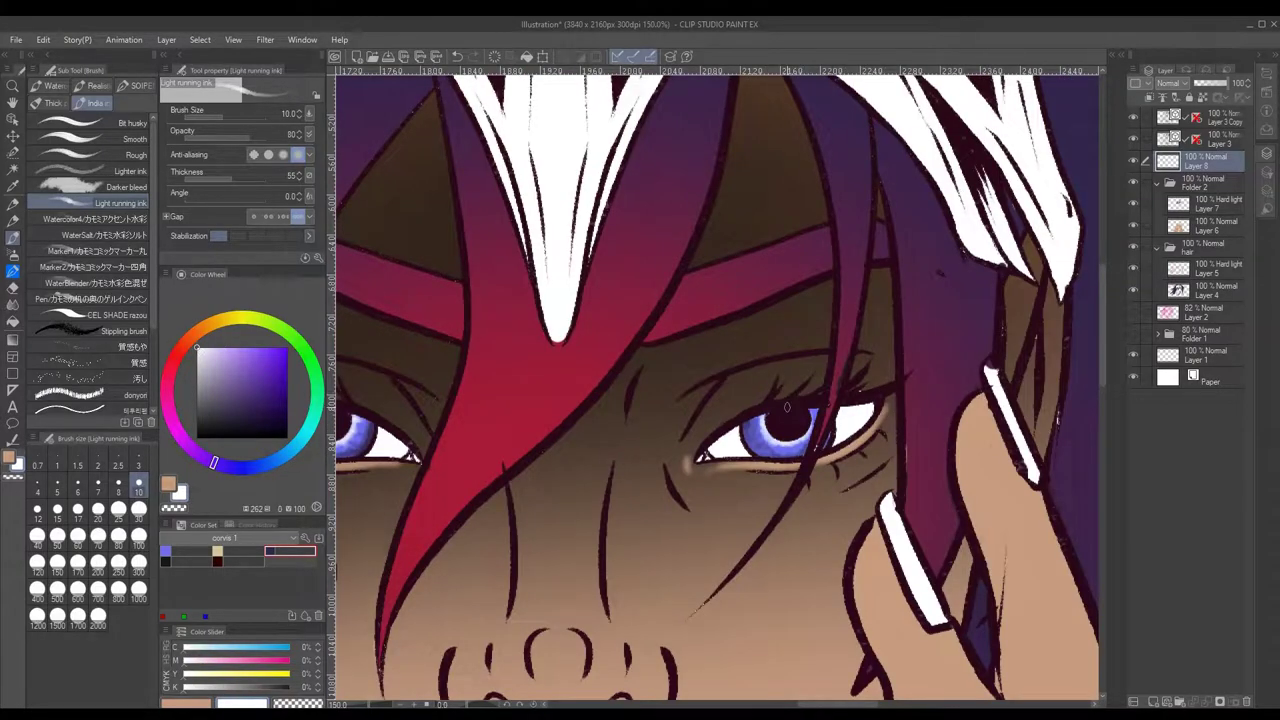
# - Clean up shading around the hair strand by the eye with the Hard eraser and smudge the skin with Finger tip at size 10
pyautogui.press('e')
pyautogui.click(1212, 212)
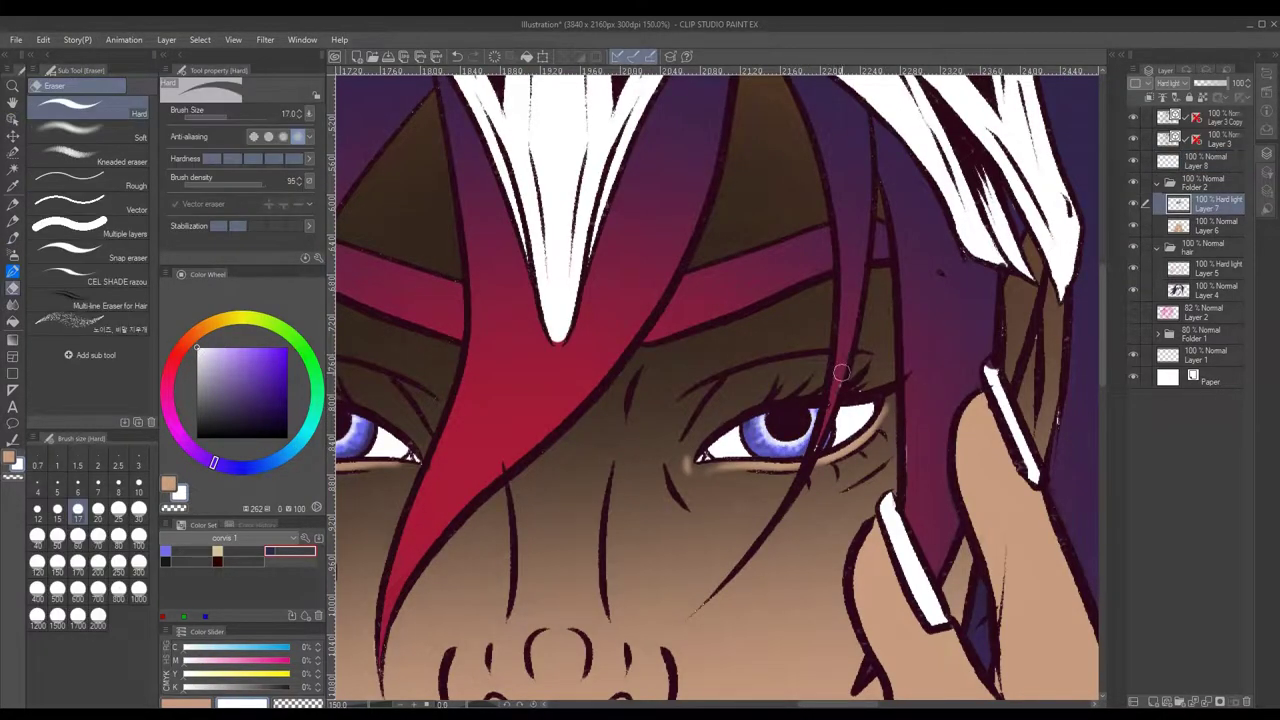
pyautogui.click(1210, 290)
pyautogui.press('j')
pyautogui.hotkey('alt', ']')
pyautogui.hotkey('alt', ']')
pyautogui.hotkey('alt', '[')
pyautogui.hotkey('alt', ']')
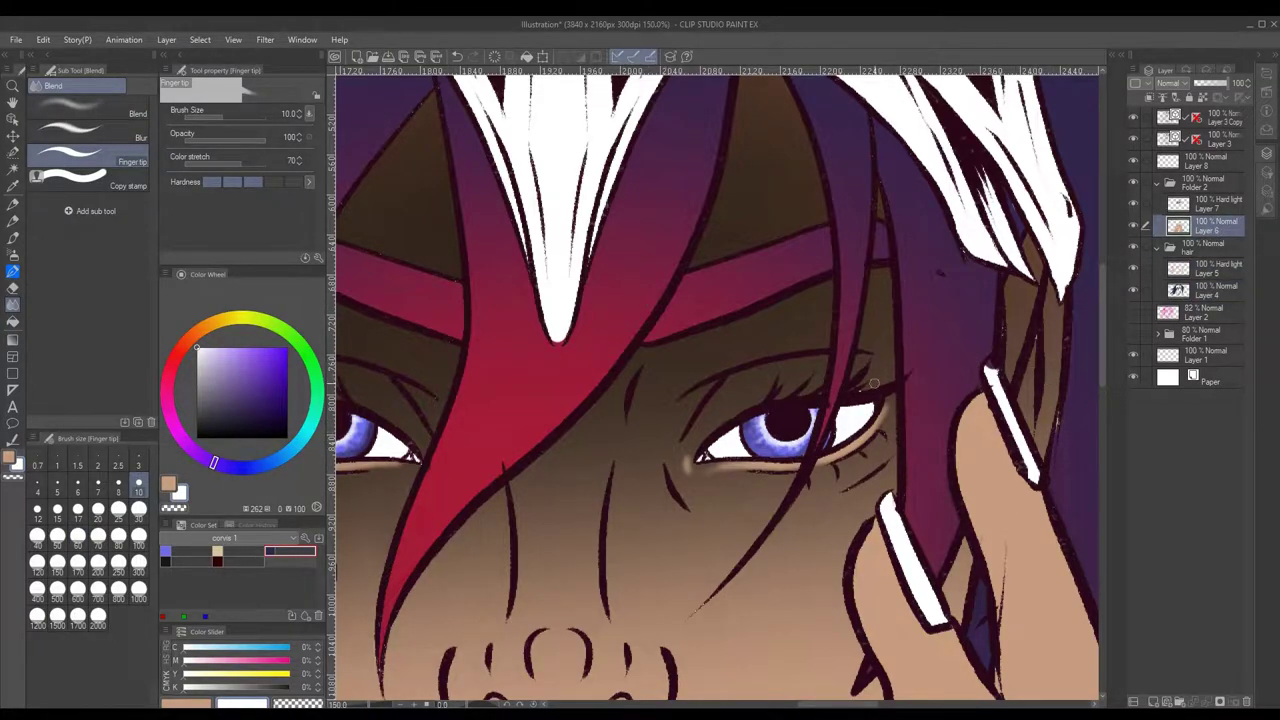
# - Select the line art's pixels and airbrush the lines Scarlet black on a new layer with the Shadow brush at size 700
pyautogui.scroll(-2, 864, 387)
pyautogui.click(1225, 140)
pyautogui.keyDown('ctrl'); pyautogui.click(1181, 140); pyautogui.keyUp('ctrl')
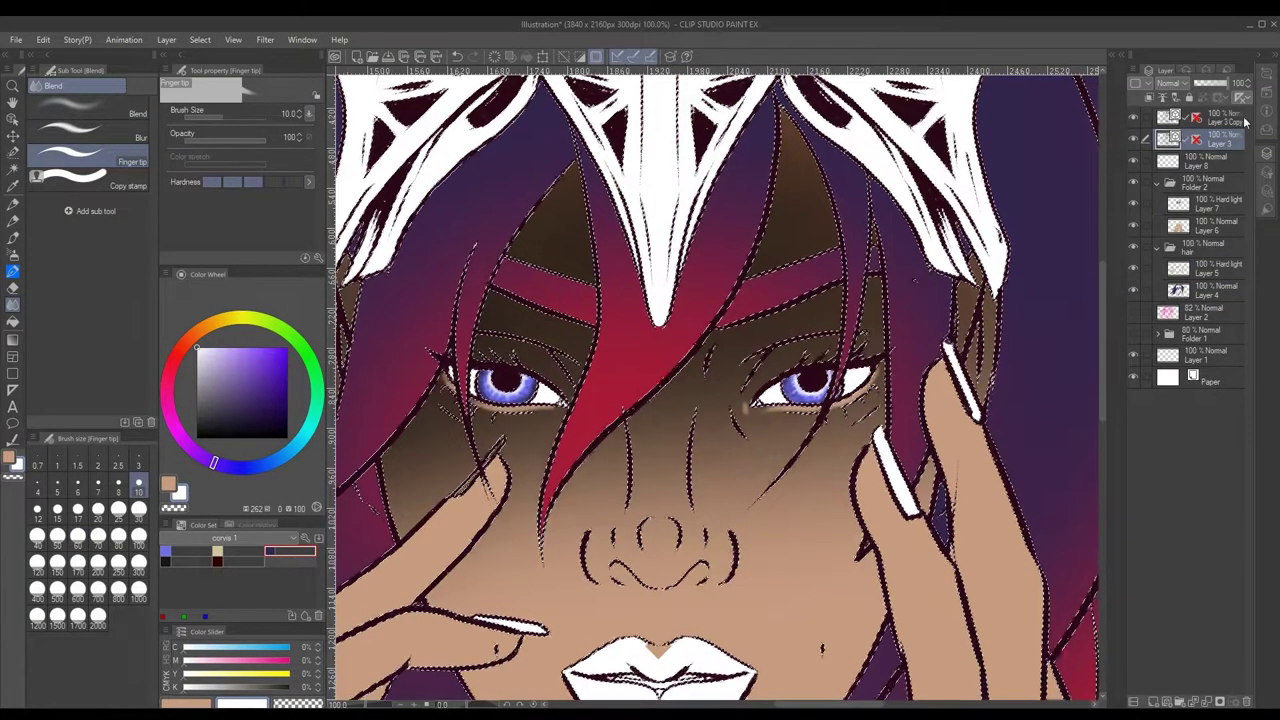
pyautogui.scroll(-5, 717, 387)
pyautogui.click(88, 185)
pyautogui.scroll(2, 1000, 340)
pyautogui.scroll(-3, 1104, 338)
pyautogui.hscroll(2, 1104, 338)
pyautogui.hotkey('ctrl', 'e')
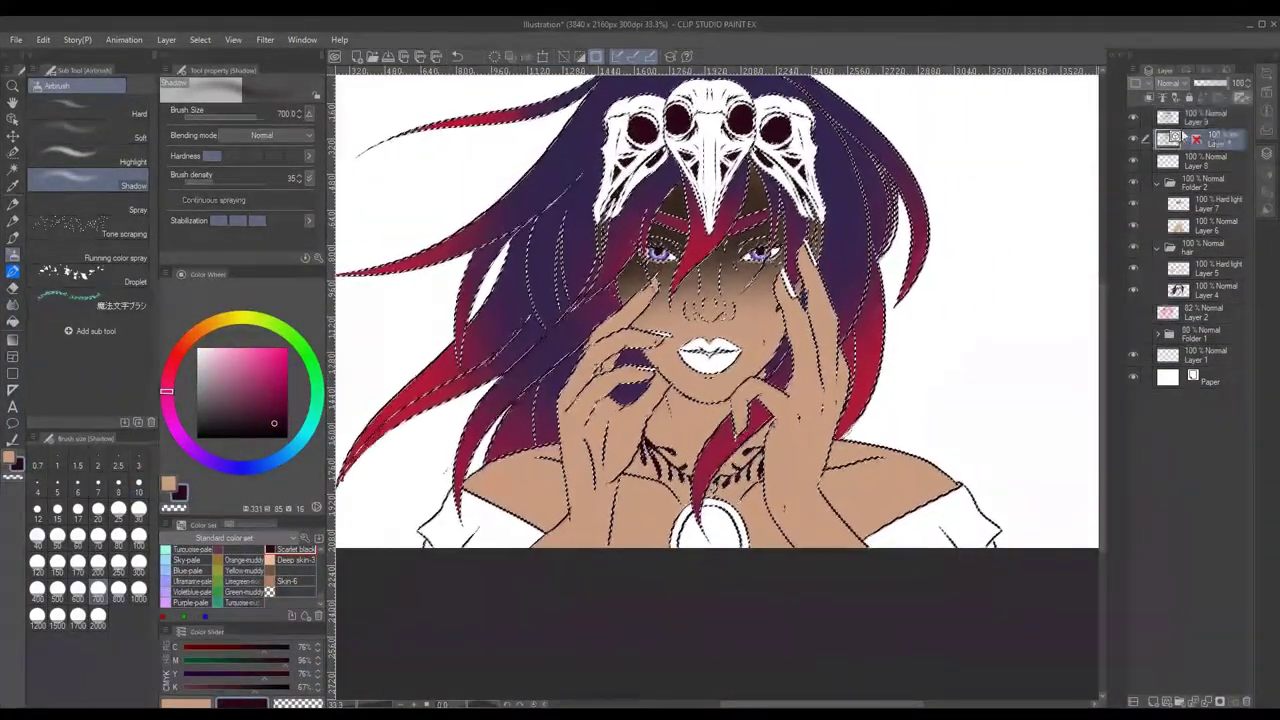
pyautogui.hotkey('ctrl', 'd')
# - Fill the lips with Red-dark on the eye colour layer
pyautogui.scroll(2, 700, 380)
pyautogui.scroll(3, 700, 380)
pyautogui.click(1205, 160)
pyautogui.press('b')
pyautogui.scroll(-3, 300, 580)
pyautogui.scroll(2, 300, 580)
pyautogui.click(295, 584)
pyautogui.click(95, 218)
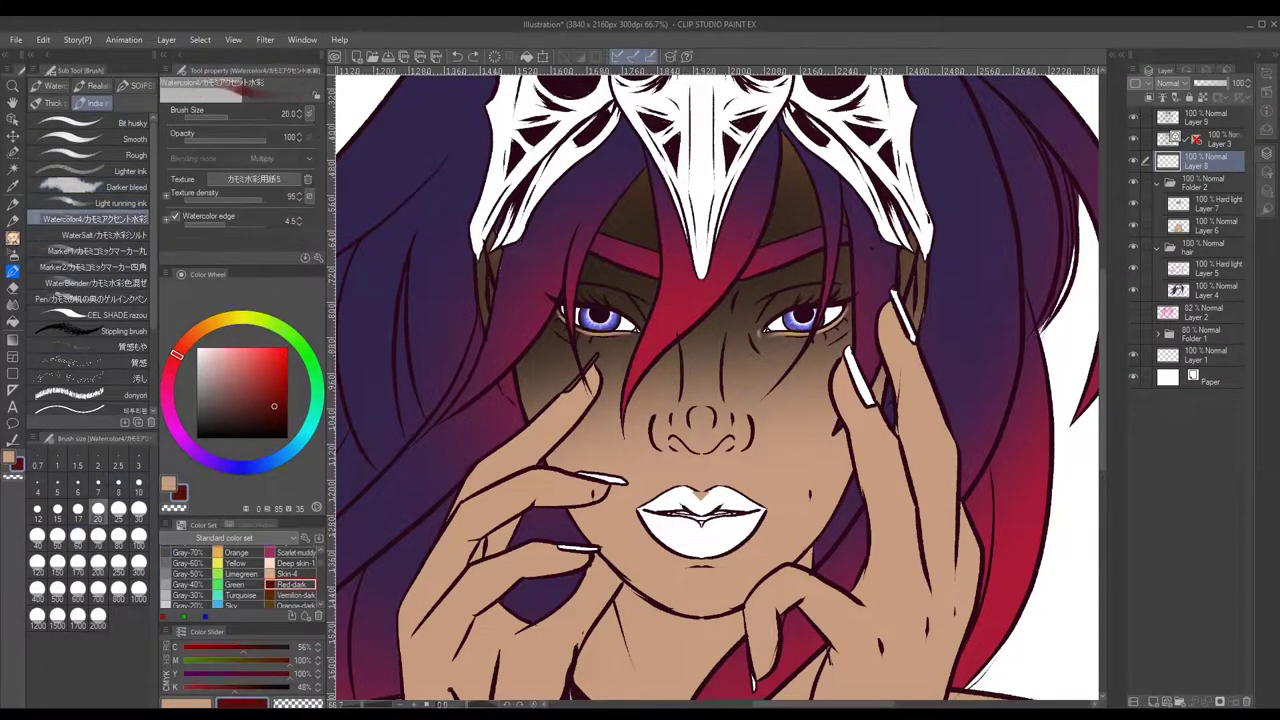
pyautogui.press('g')
pyautogui.click(700, 525)
# - Paint a lighter red onto the lips with the Rough brush at size 20 and soften it with WaterBlender at size 25
pyautogui.press('p')
pyautogui.keyDown('alt'); pyautogui.click(709, 531); pyautogui.keyUp('alt')
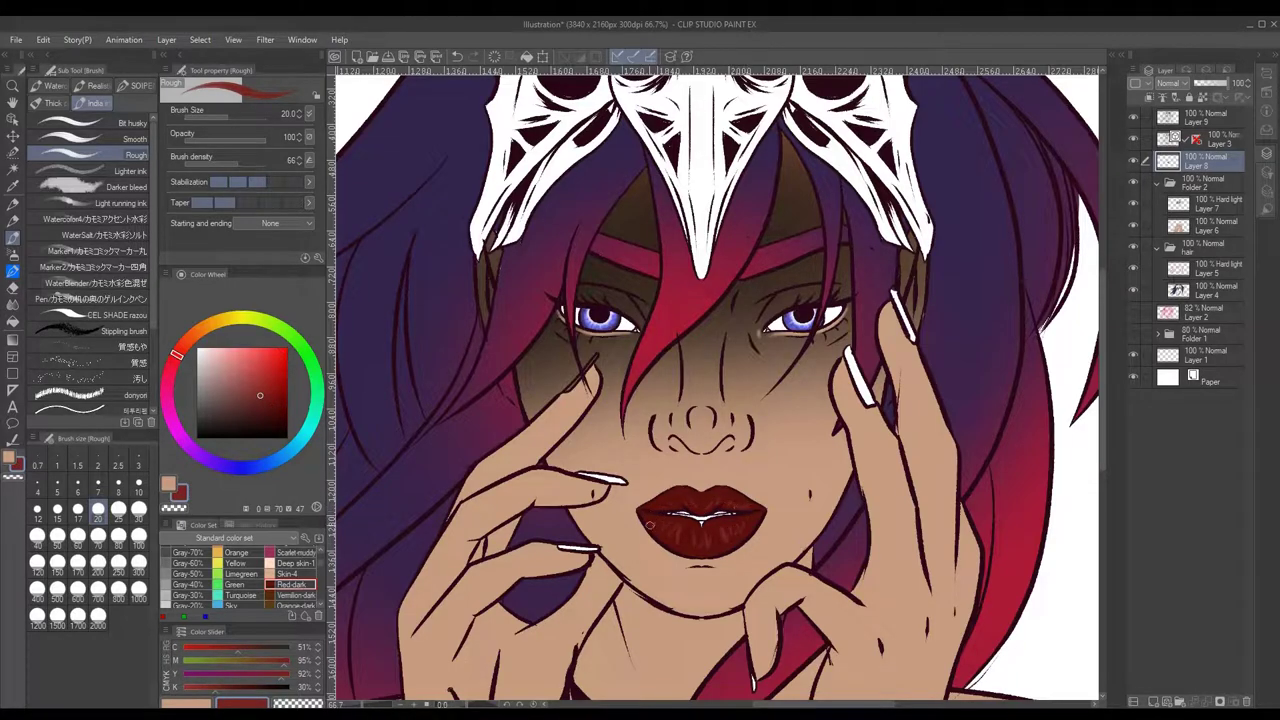
pyautogui.press('b')
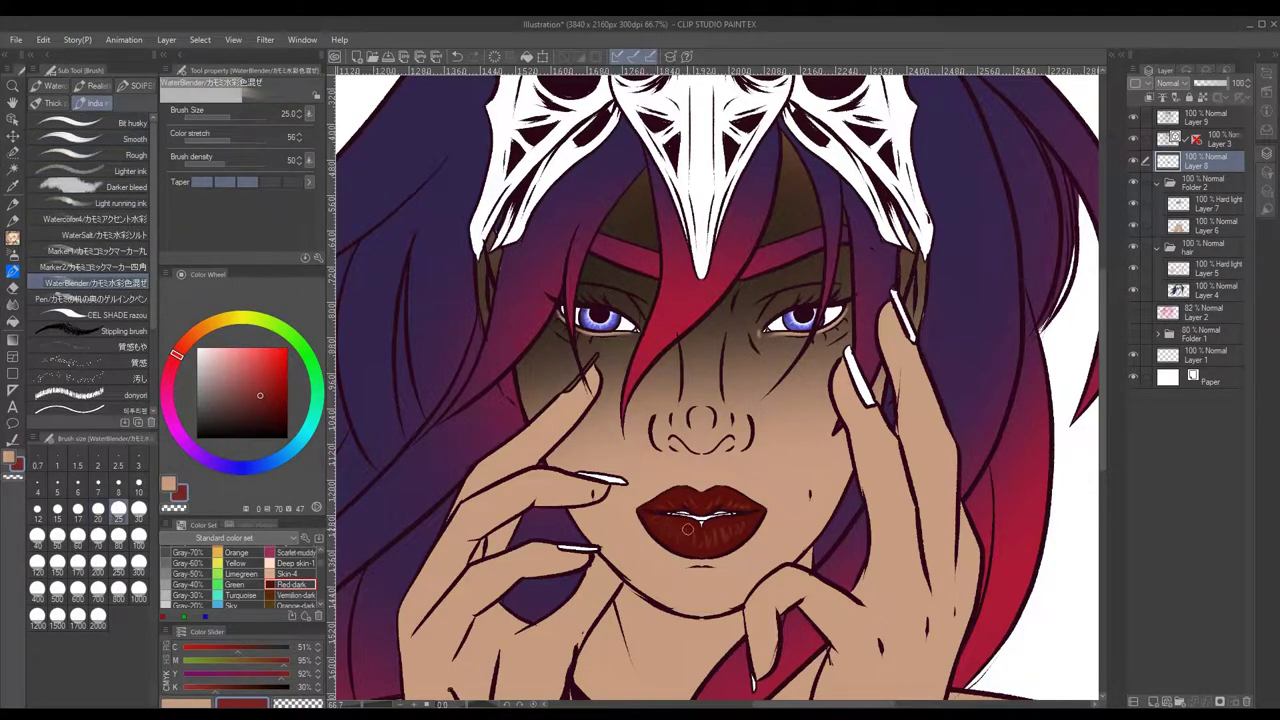
pyautogui.hotkey('ctrl', '-')
pyautogui.hotkey('ctrl', '-')
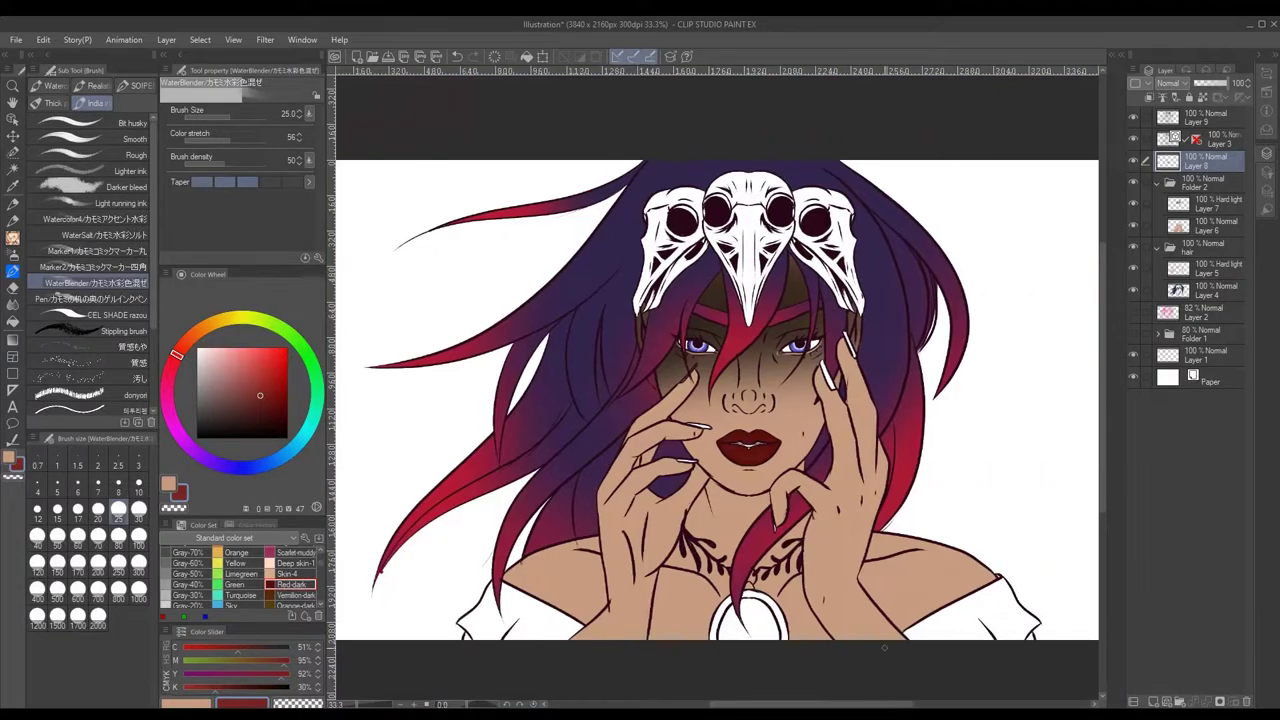
# - Paint the fingernails on both hands Purple-dark with the CEL SHADE brush at size 10
pyautogui.scroll(-3, 321, 568)
pyautogui.click(295, 575)
pyautogui.click(95, 315)
pyautogui.scroll(2, 510, 355)
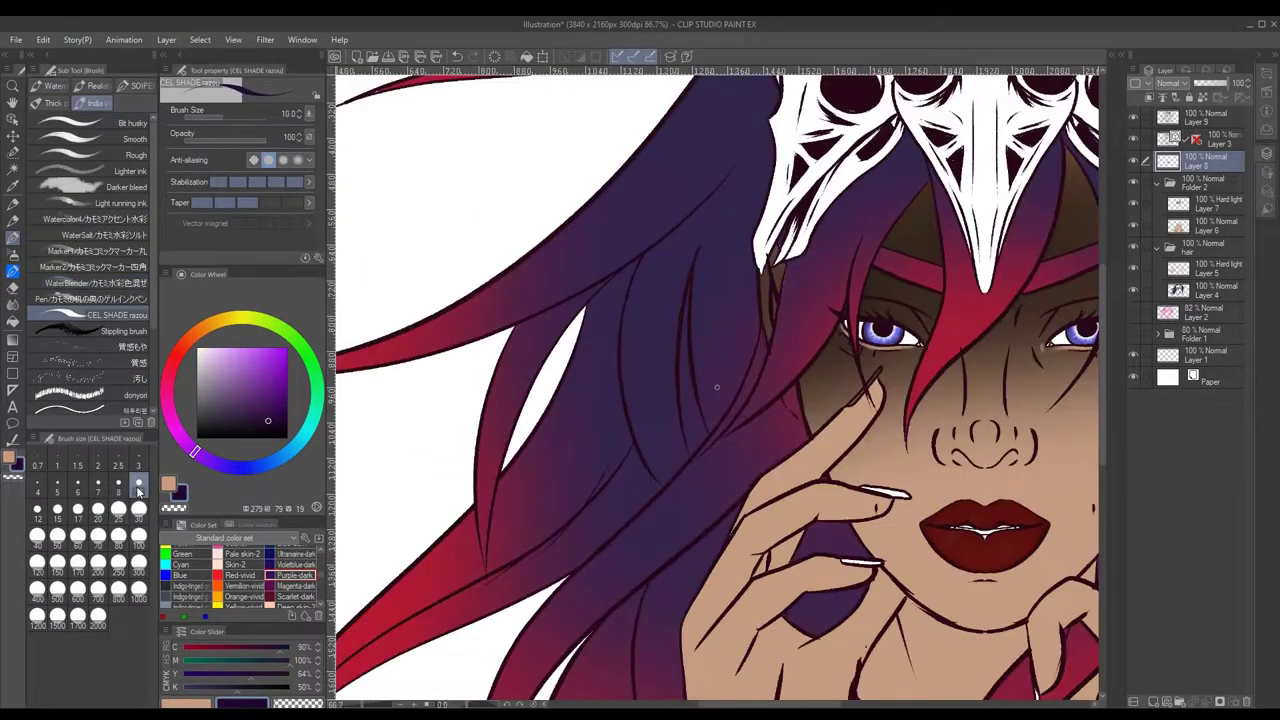
pyautogui.moveTo(844, 559); pyautogui.dragTo(548, 554)
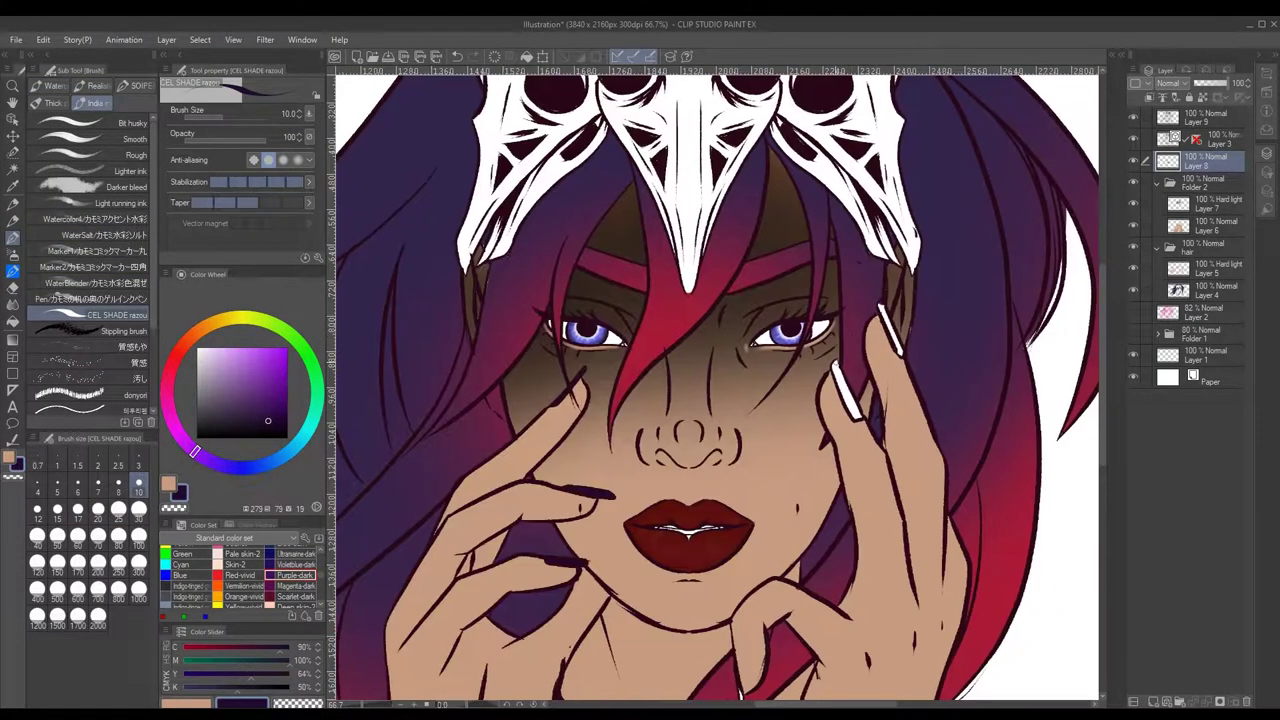
pyautogui.scroll(-3, 717, 384)
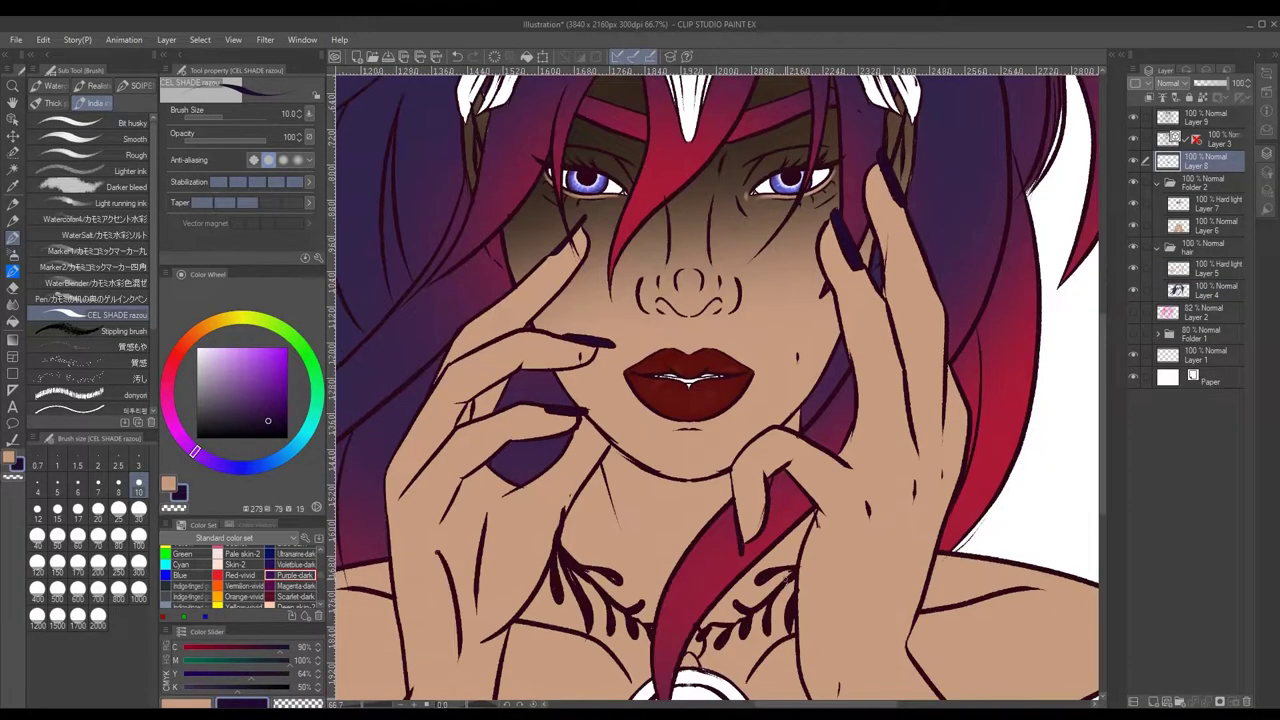
# - Fill the pendant's gem with violet-blue and its rim with beige
pyautogui.press('g')
pyautogui.scroll(-5, 717, 384)
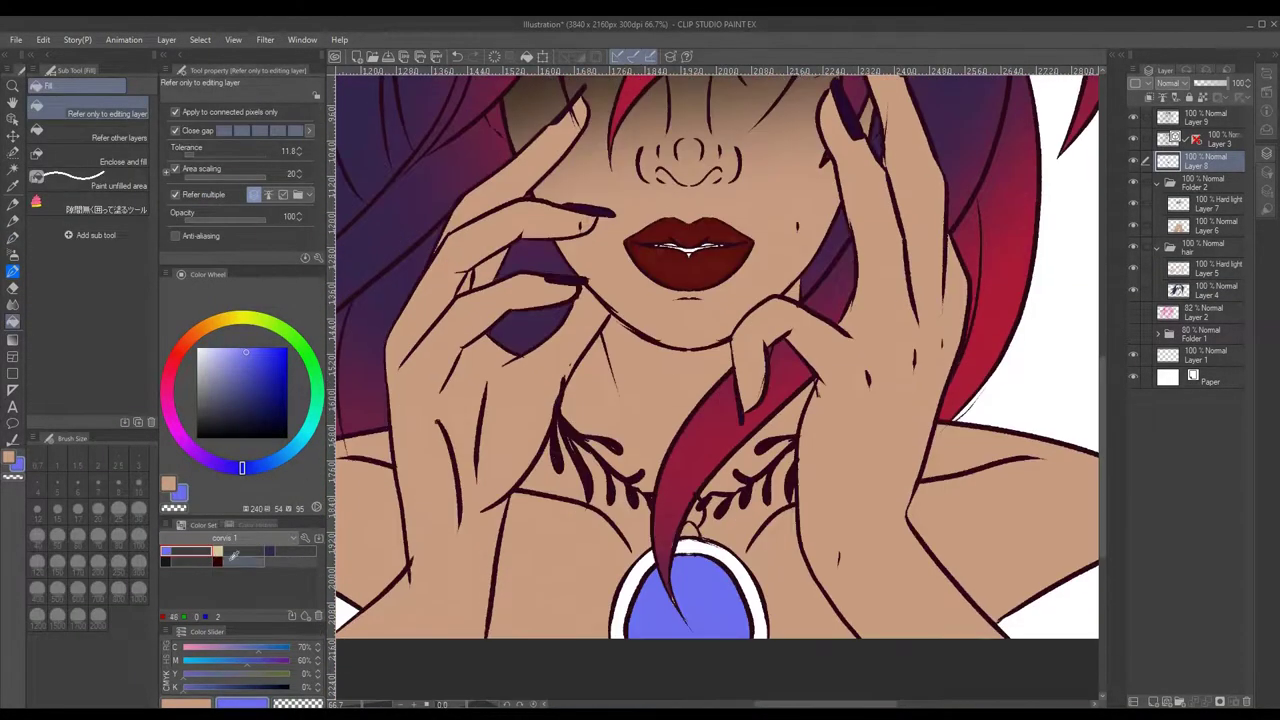
pyautogui.click(240, 551)
pyautogui.click(630, 600)
# - Smudge the hair colour on Layer 4 and the face shading on Layer 7 near the temple with Finger tip at size 10
pyautogui.press('j')
pyautogui.click(1210, 291)
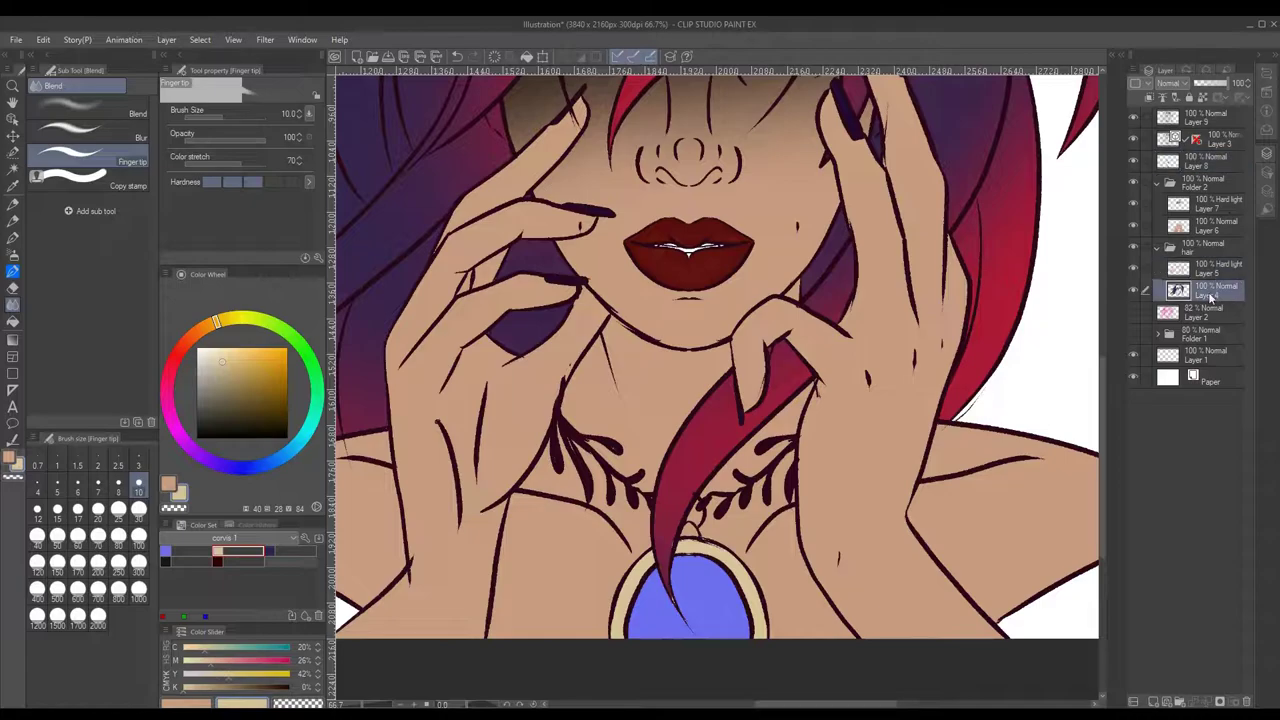
pyautogui.scroll(5, 1105, 377)
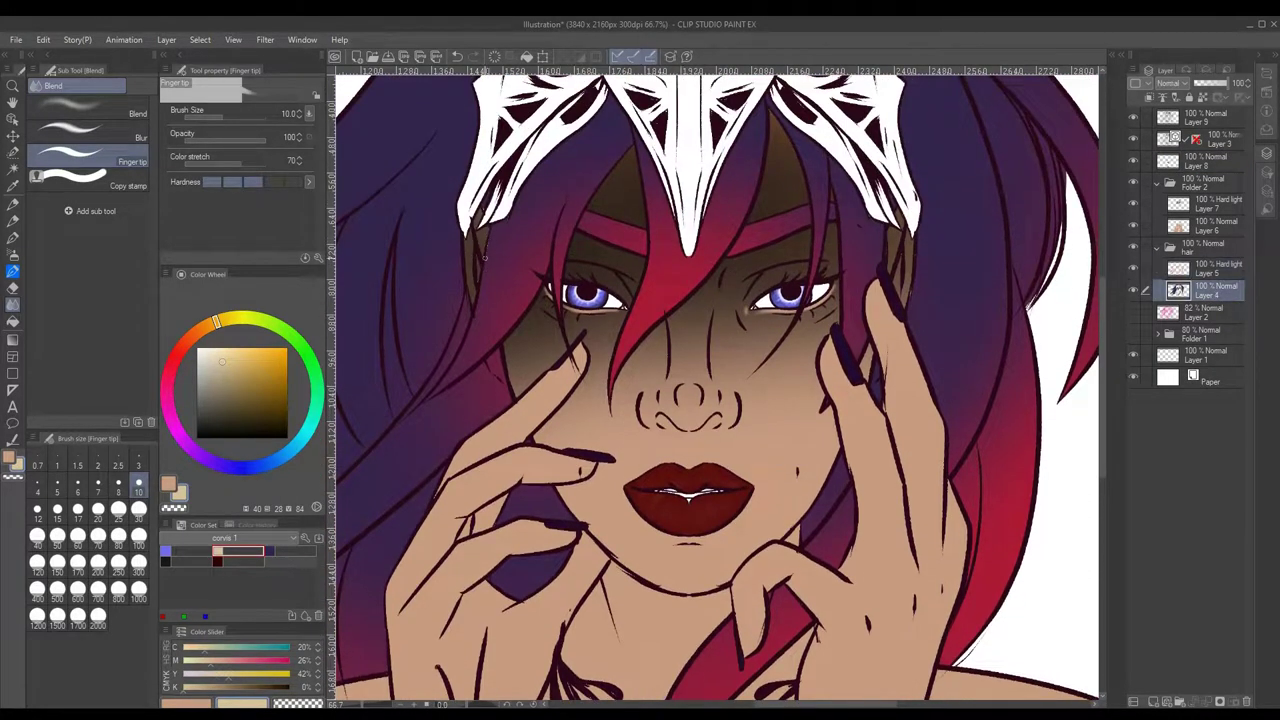
pyautogui.keyDown('ctrl'); pyautogui.keyDown('shift'); pyautogui.click(489, 250); pyautogui.keyUp('shift'); pyautogui.keyUp('ctrl')
pyautogui.keyDown('ctrl'); pyautogui.keyDown('shift'); pyautogui.click(473, 291); pyautogui.keyUp('shift'); pyautogui.keyUp('ctrl')
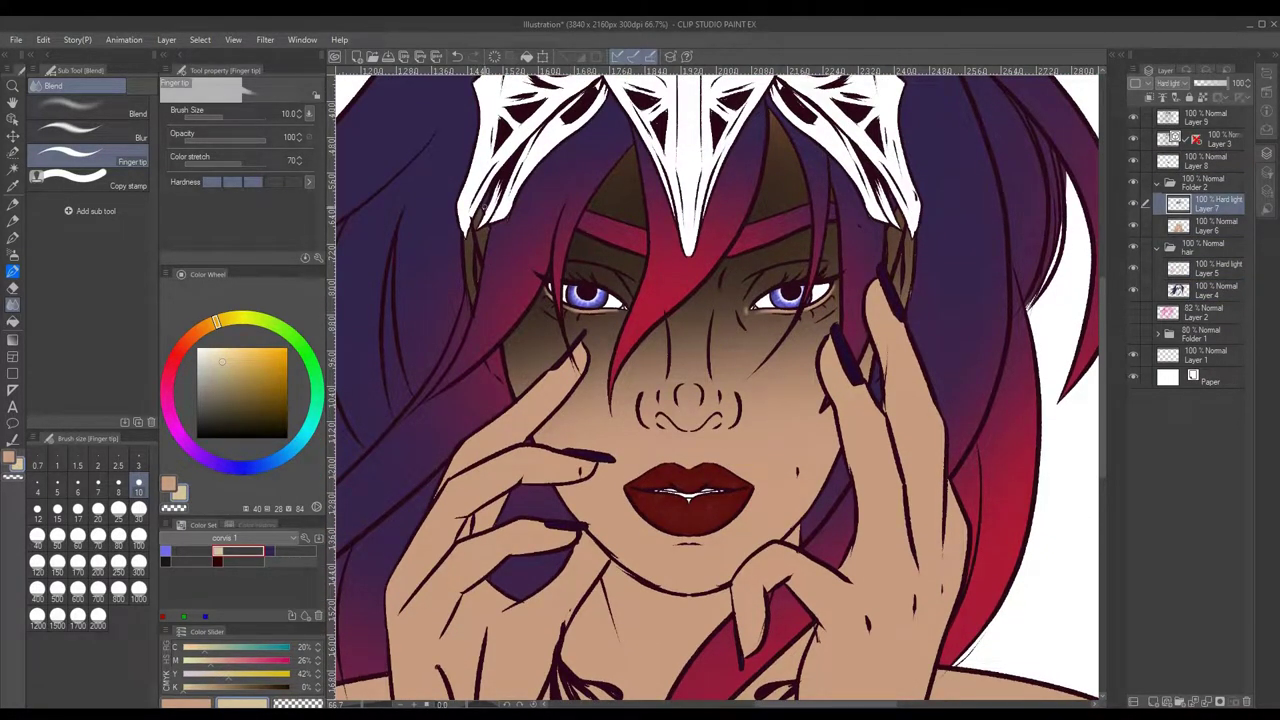
# - Fill the sections of all three raven skulls with beige on Layer 8
pyautogui.click(1210, 160)
pyautogui.hotkey('ctrl', '-')
pyautogui.hotkey('ctrl', '-')
pyautogui.press('g')
pyautogui.click(712, 280)
pyautogui.click(785, 250)
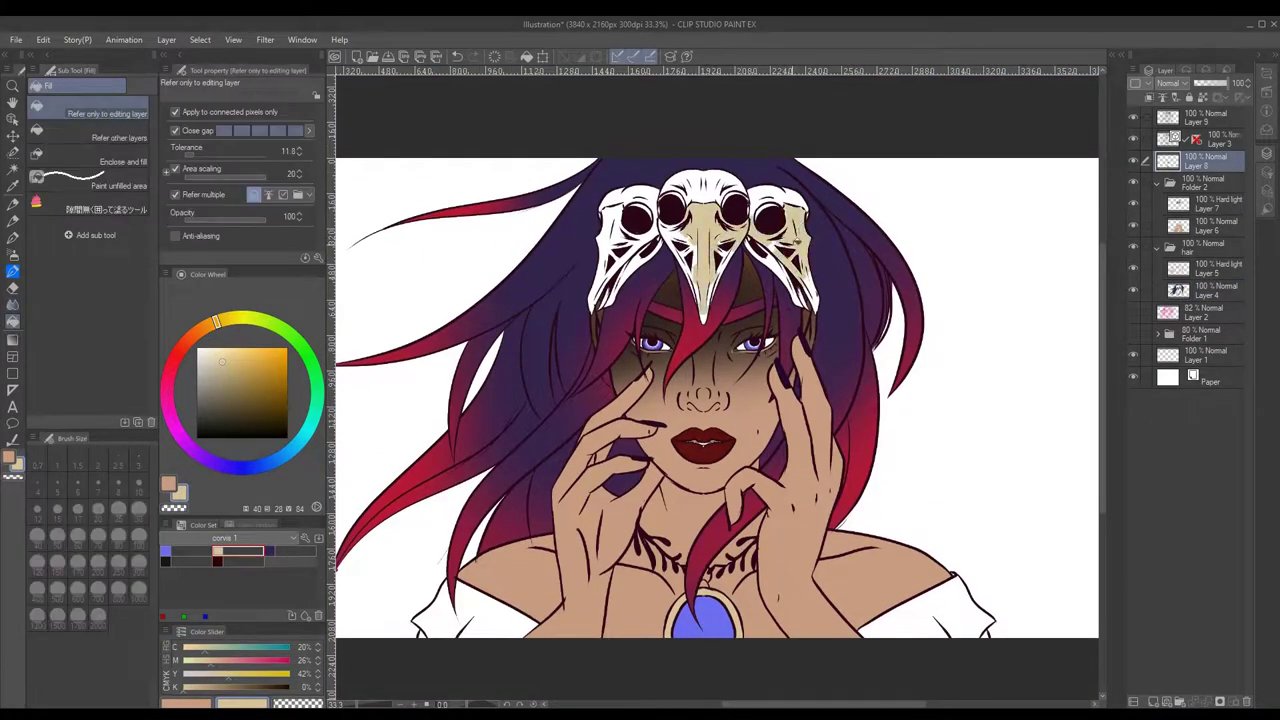
pyautogui.click(785, 280)
pyautogui.click(808, 295)
pyautogui.click(775, 200)
pyautogui.click(705, 190)
pyautogui.click(625, 250)
pyautogui.click(630, 273)
pyautogui.click(630, 285)
pyautogui.click(720, 280)
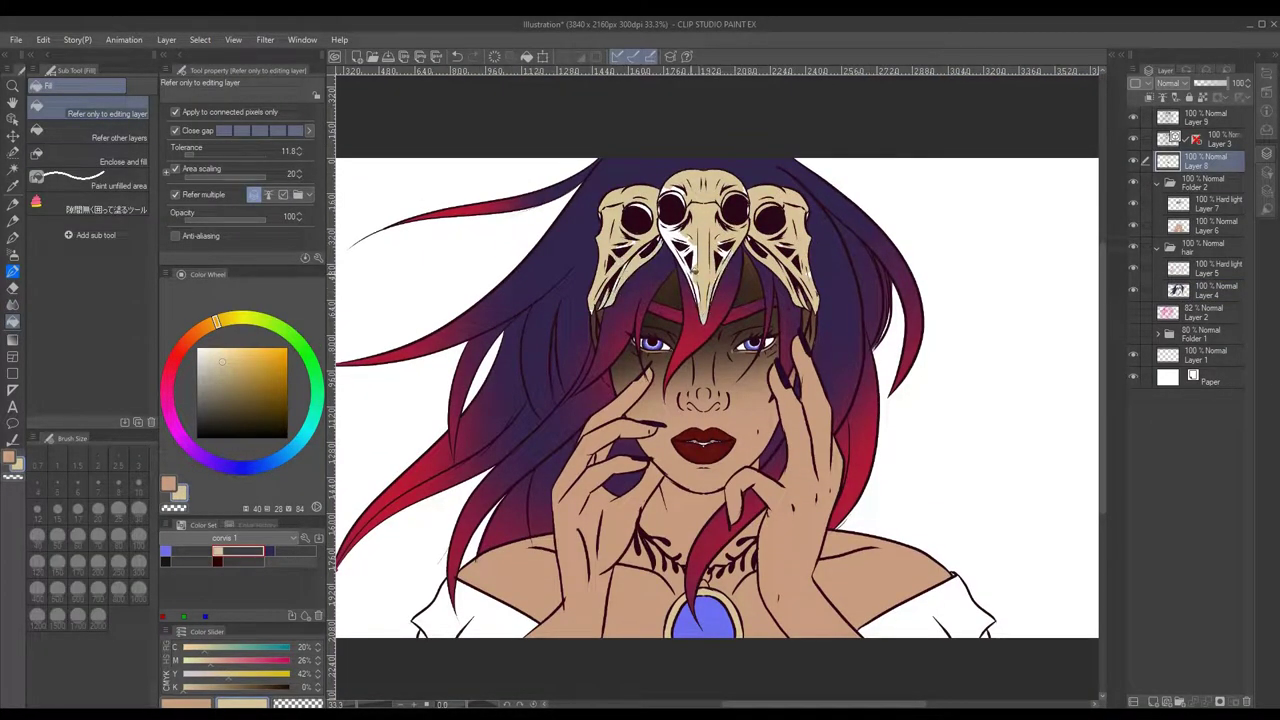
# - Move the symmetry ruler to Layer 8 and paint the skulls' remaining white gaps beige with the CEL SHADE brush at size 25
pyautogui.press('b')
pyautogui.hotkey('ctrl', '+')
pyautogui.hotkey('ctrl', '+')
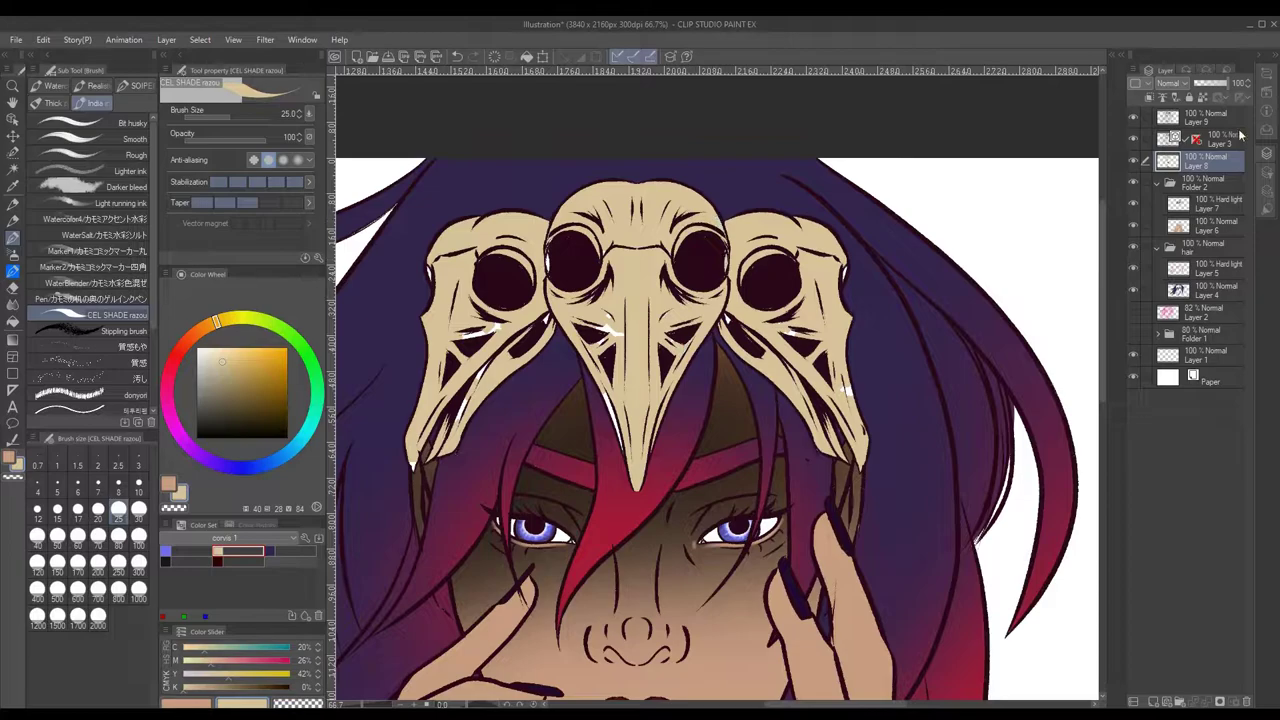
pyautogui.click(1193, 137)
pyautogui.click(1218, 168)
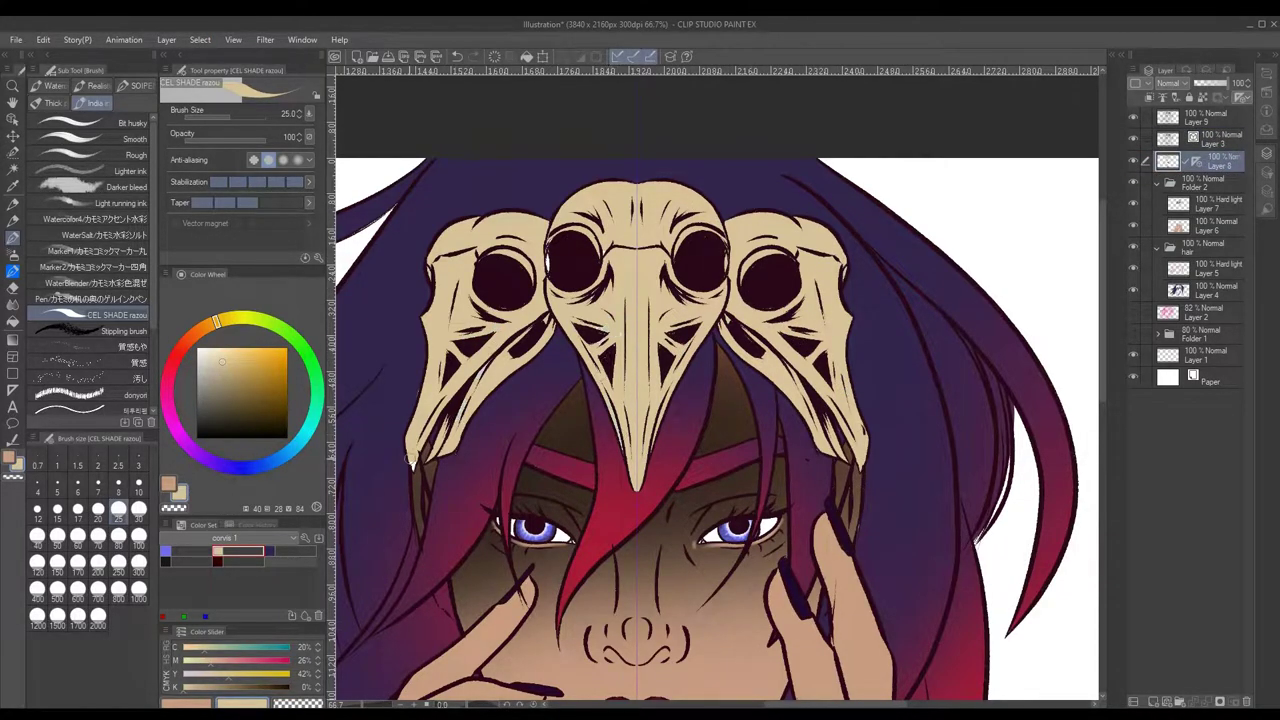
pyautogui.scroll(-3, 725, 181)
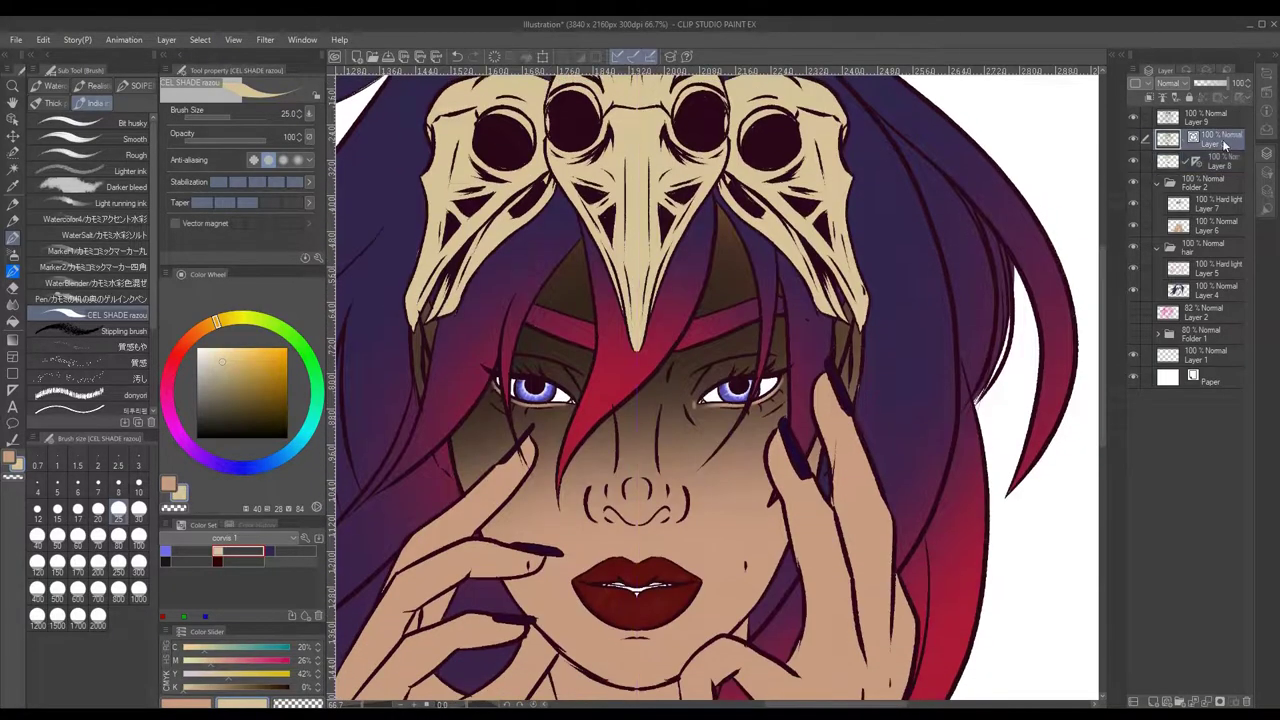
# - Clean up the line art on Layer 3 with the eraser and smudge the hair colour beside the face with Finger tip
pyautogui.press('e')
pyautogui.click(1225, 148)
pyautogui.hotkey('alt', ']')
pyautogui.hotkey('alt', '[')
pyautogui.hotkey('alt', ']')
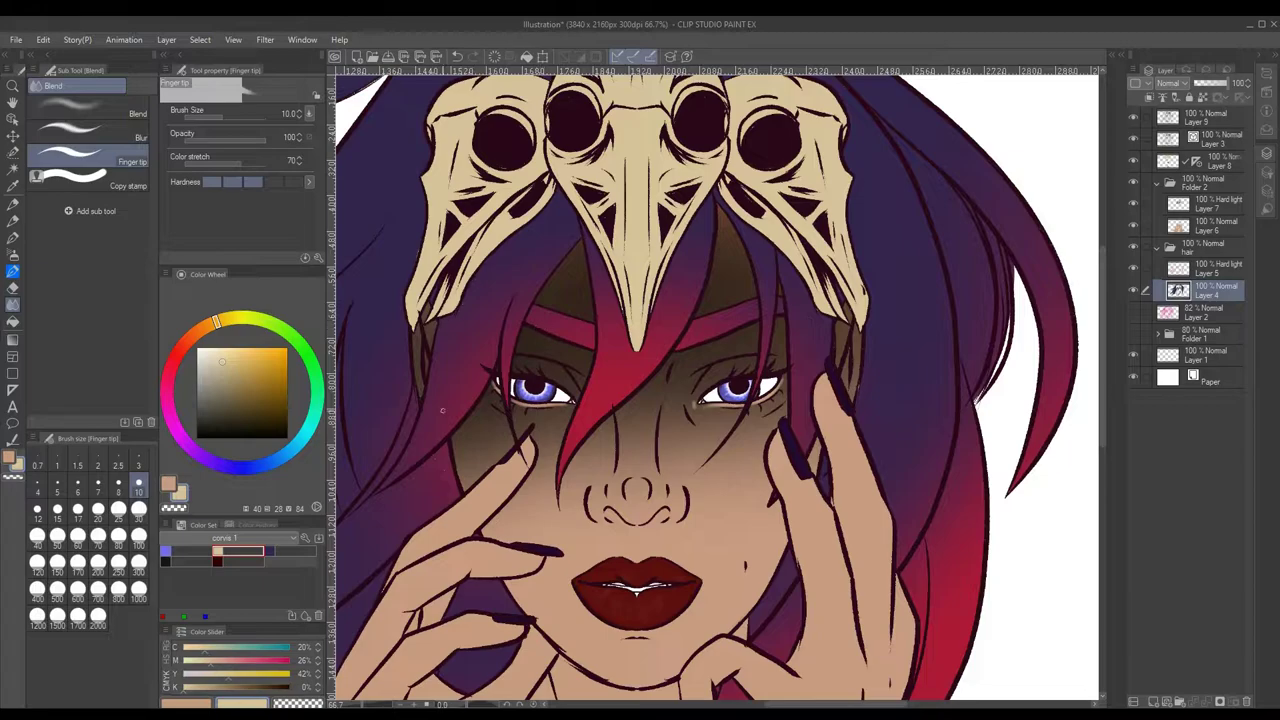
pyautogui.click(1215, 204)
# - Add a new layer above Layer 8 and fill both off-shoulder sleeves with dark grey
pyautogui.click(1221, 157)
pyautogui.hotkey('ctrl', '-')
pyautogui.hotkey('ctrl', '-')
pyautogui.hotkey('ctrl', '-')
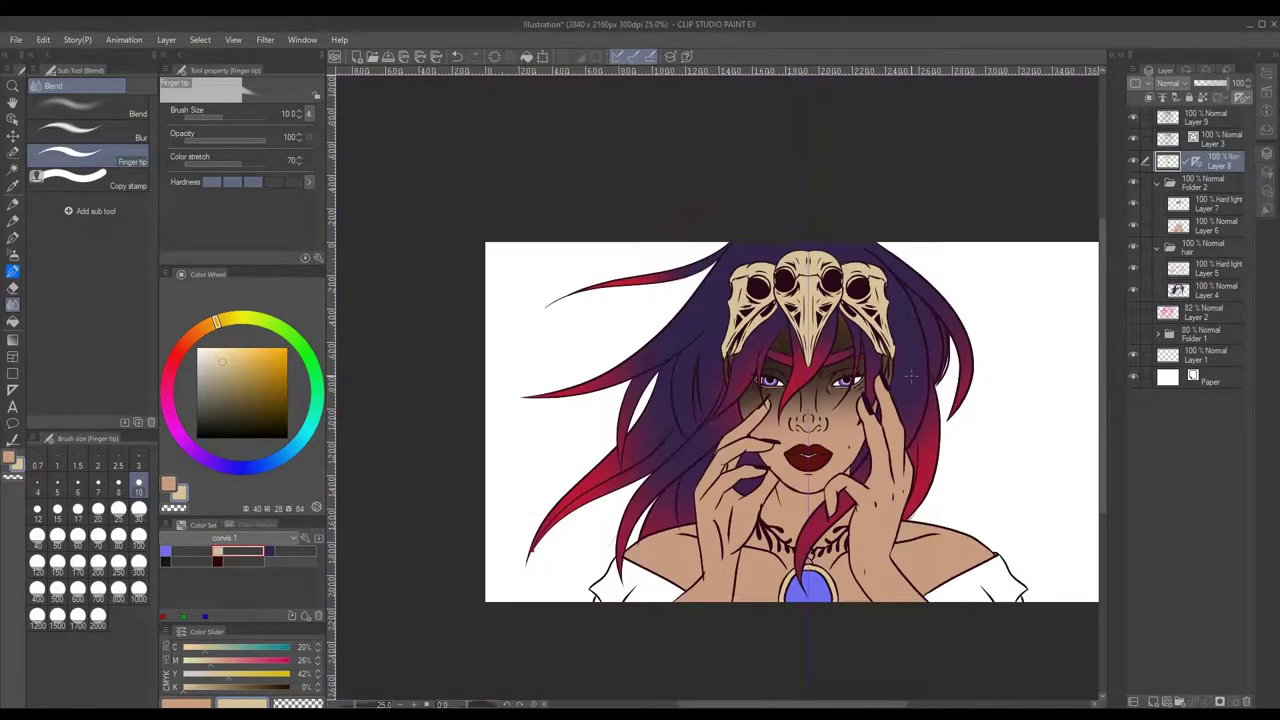
pyautogui.click(1153, 702)
pyautogui.click(13, 322)
pyautogui.click(187, 561)
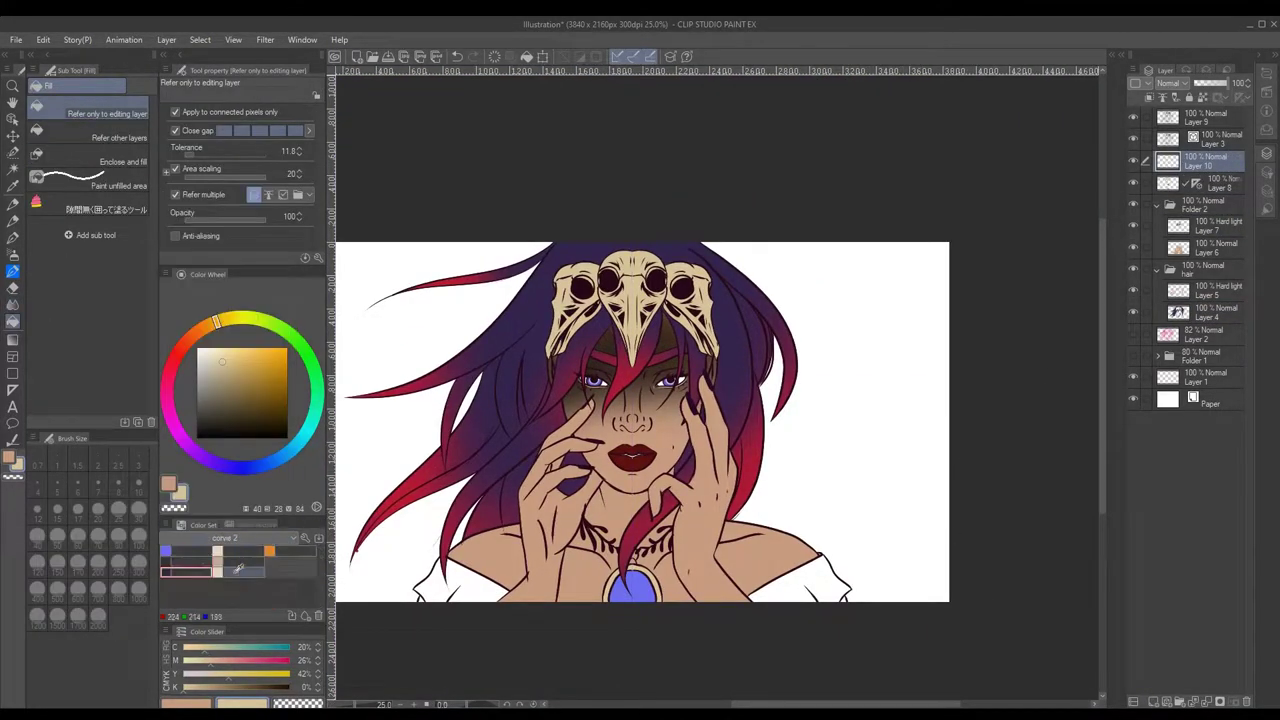
pyautogui.click(432, 582)
pyautogui.click(823, 560)
# - Dab muted red into the inner corners of the eyes with the CEL SHADE brush at size 25
pyautogui.hotkey('ctrl', '+')
pyautogui.hotkey('ctrl', '+')
pyautogui.hotkey('ctrl', '+')
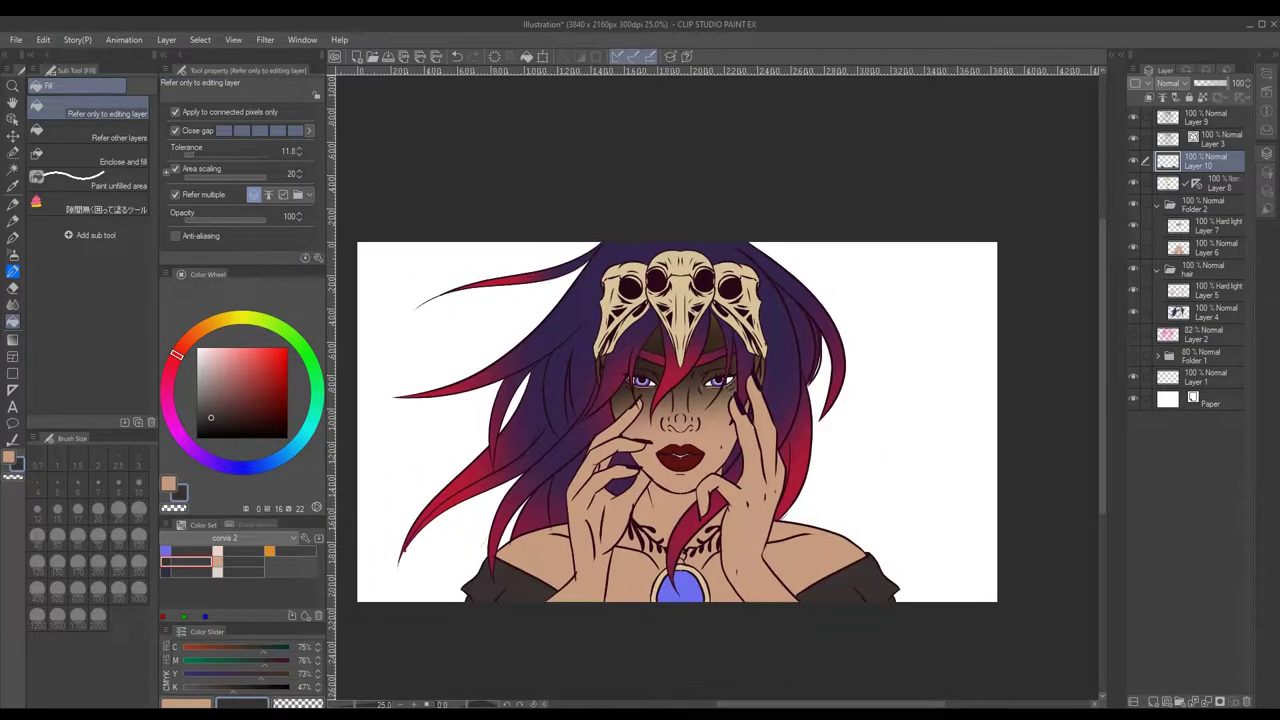
pyautogui.press('b')
pyautogui.keyDown('alt'); pyautogui.click(636, 566); pyautogui.keyUp('alt')
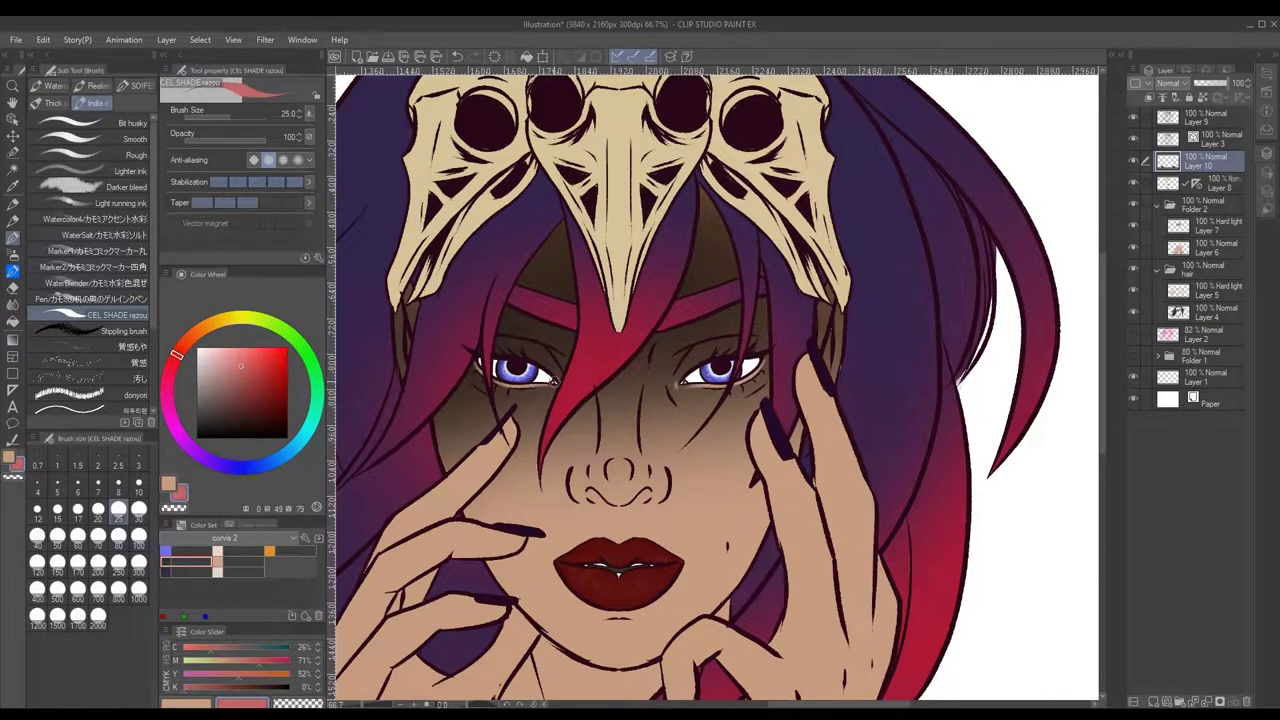
# - Group the colour layers in a new folder, hide them along with Layer 9, and show the 3D reference folder for tracing shadows
pyautogui.hotkey('ctrl', '-')
pyautogui.hotkey('ctrl', '-')
pyautogui.hotkey('ctrl', '-')
pyautogui.click(1200, 702)
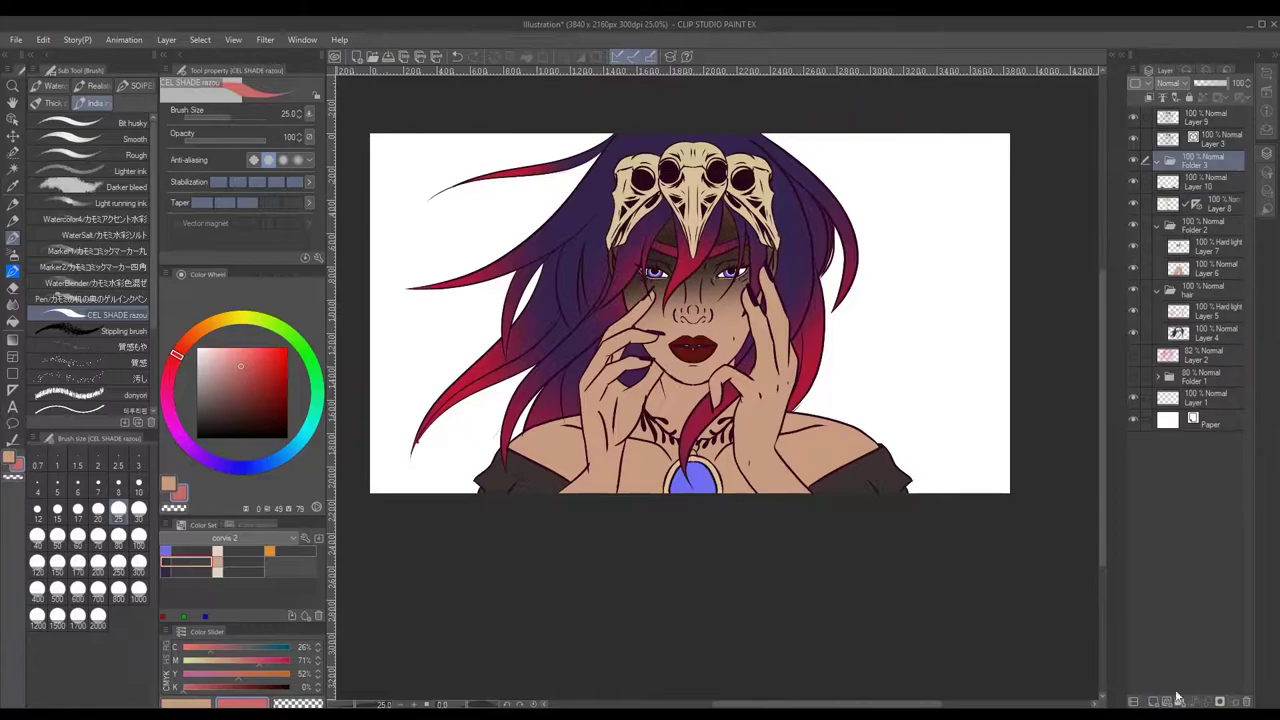
pyautogui.click(1203, 236)
pyautogui.moveTo(1133, 333); pyautogui.dragTo(1134, 114)
pyautogui.click(1136, 116)
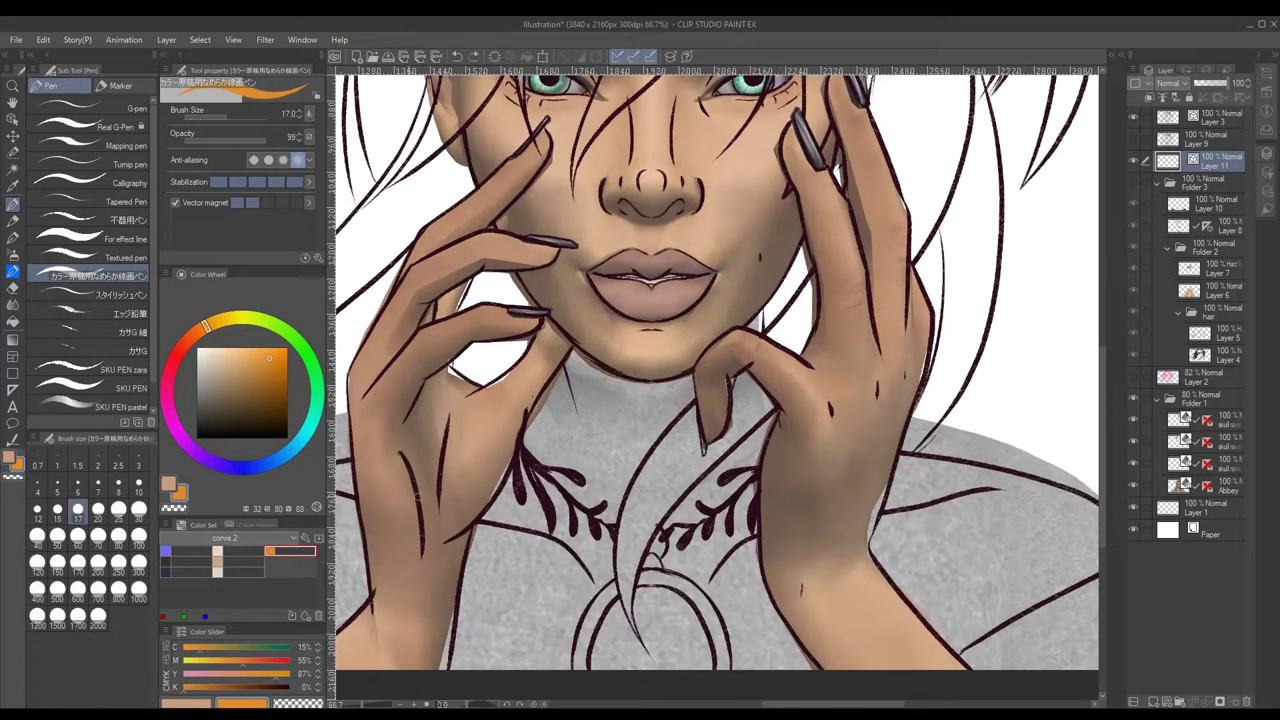
# - Outline the shadow shapes on the face and the hair strand across it in orange with the pen at size 8
pyautogui.click(118, 486)
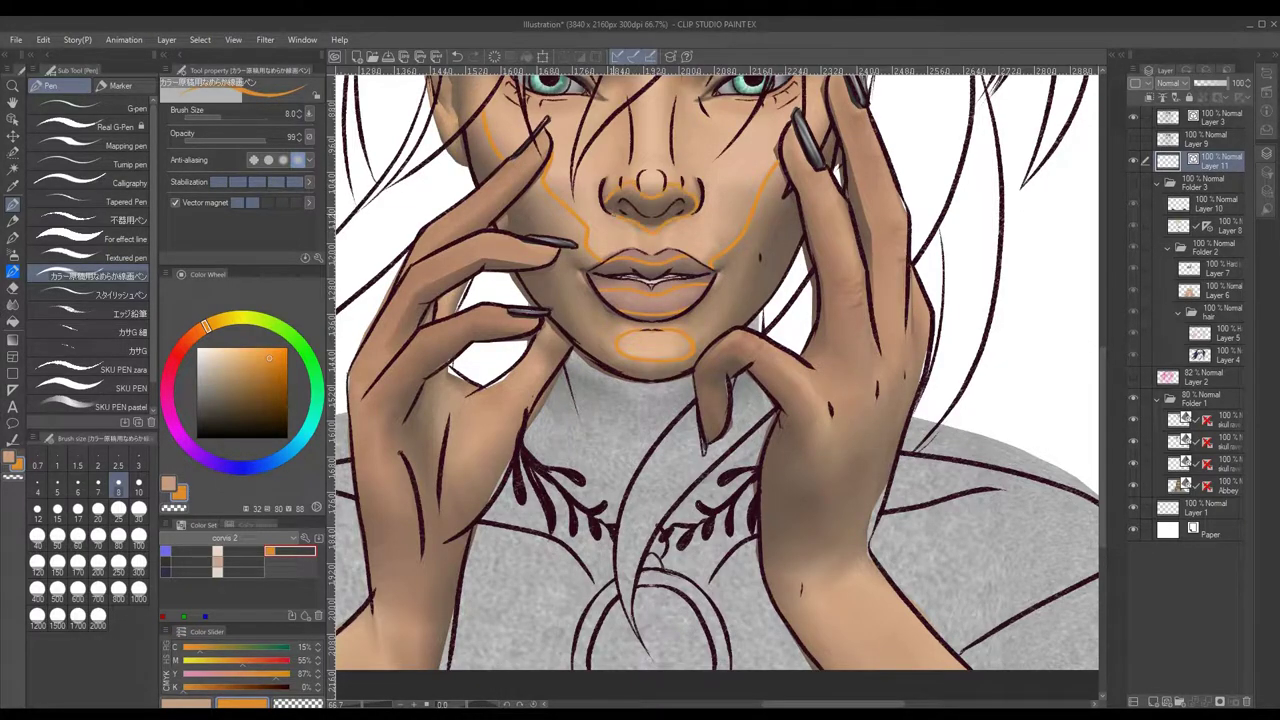
pyautogui.scroll(3, 716, 384)
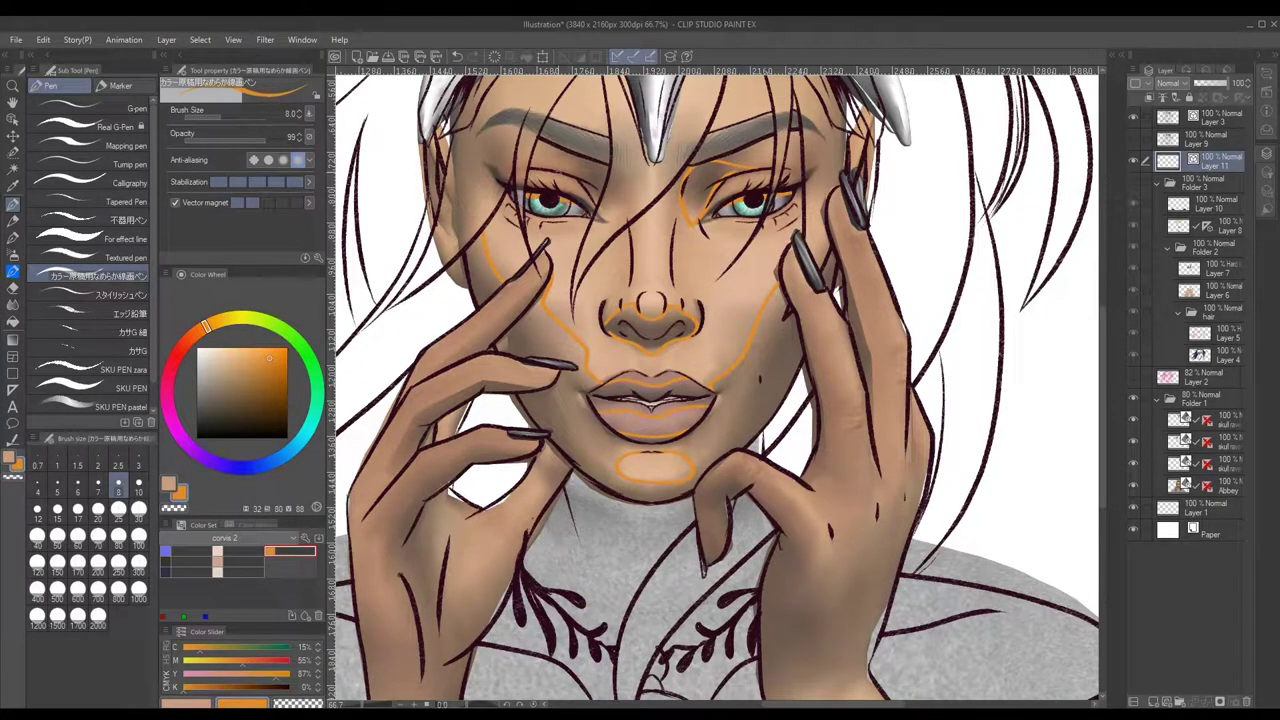
pyautogui.moveTo(585, 313); pyautogui.dragTo(660, 210)
pyautogui.scroll(1, 660, 210)
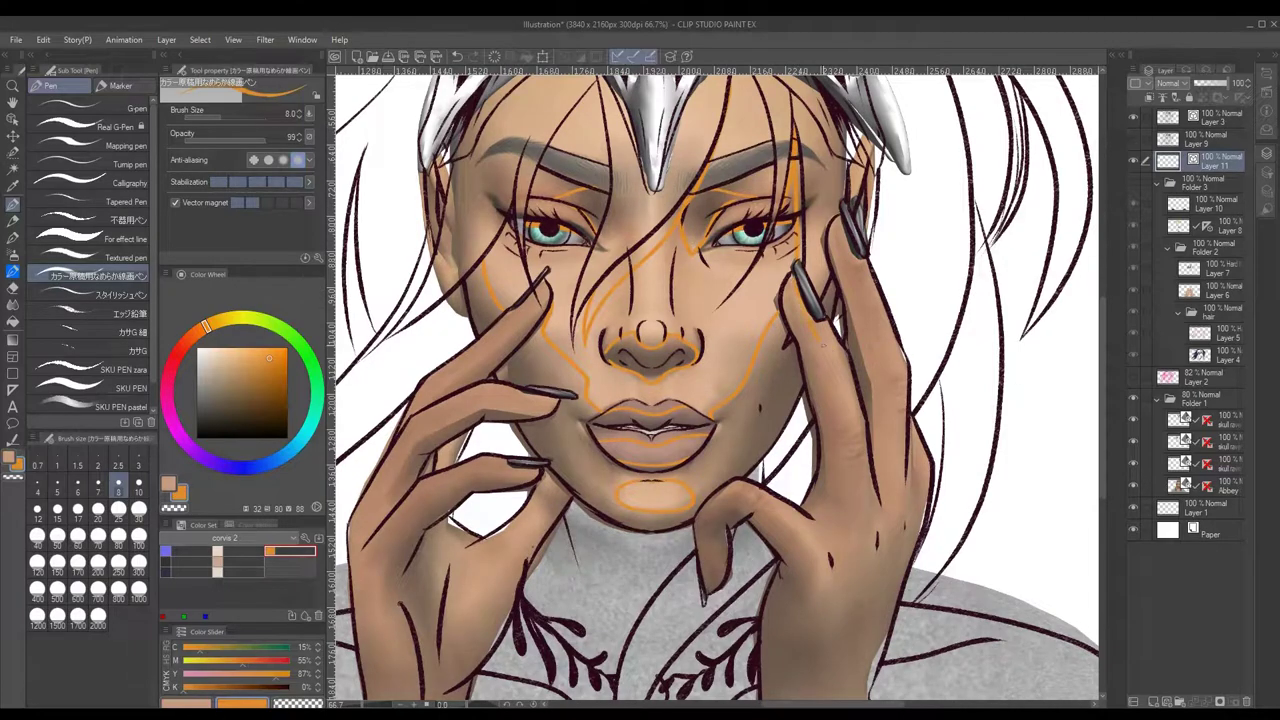
# - Outline the shadow shapes on both hands and their fingers in orange, following the reference
pyautogui.scroll(-3, 716, 384)
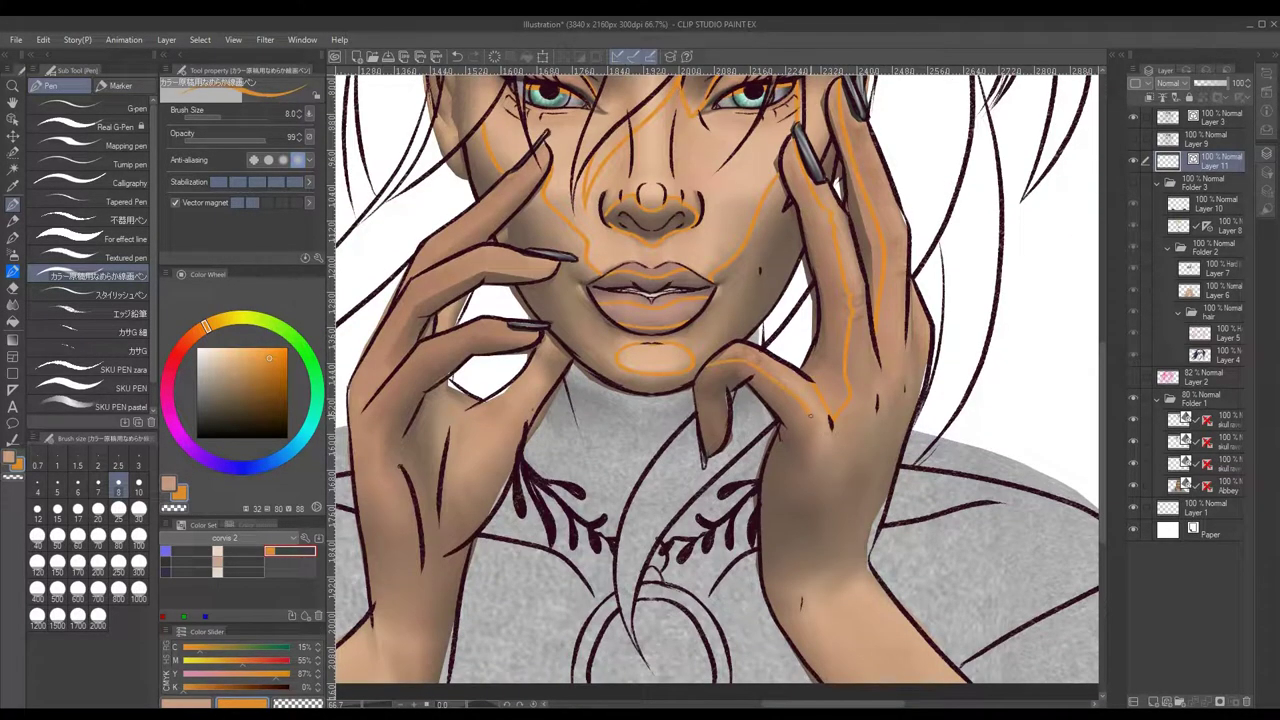
pyautogui.scroll(-3, 955, 368)
pyautogui.hscroll(-5, 955, 368)
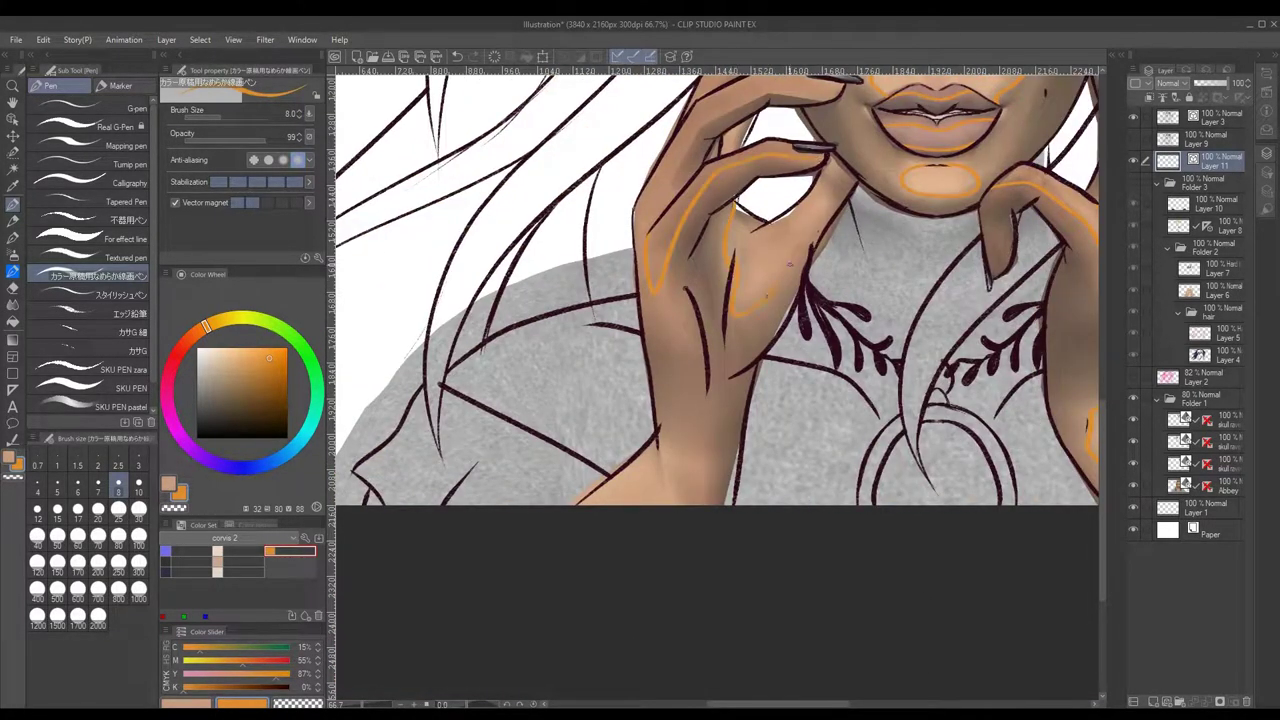
pyautogui.scroll(3, 790, 264)
pyautogui.hotkey('ctrl', '-')
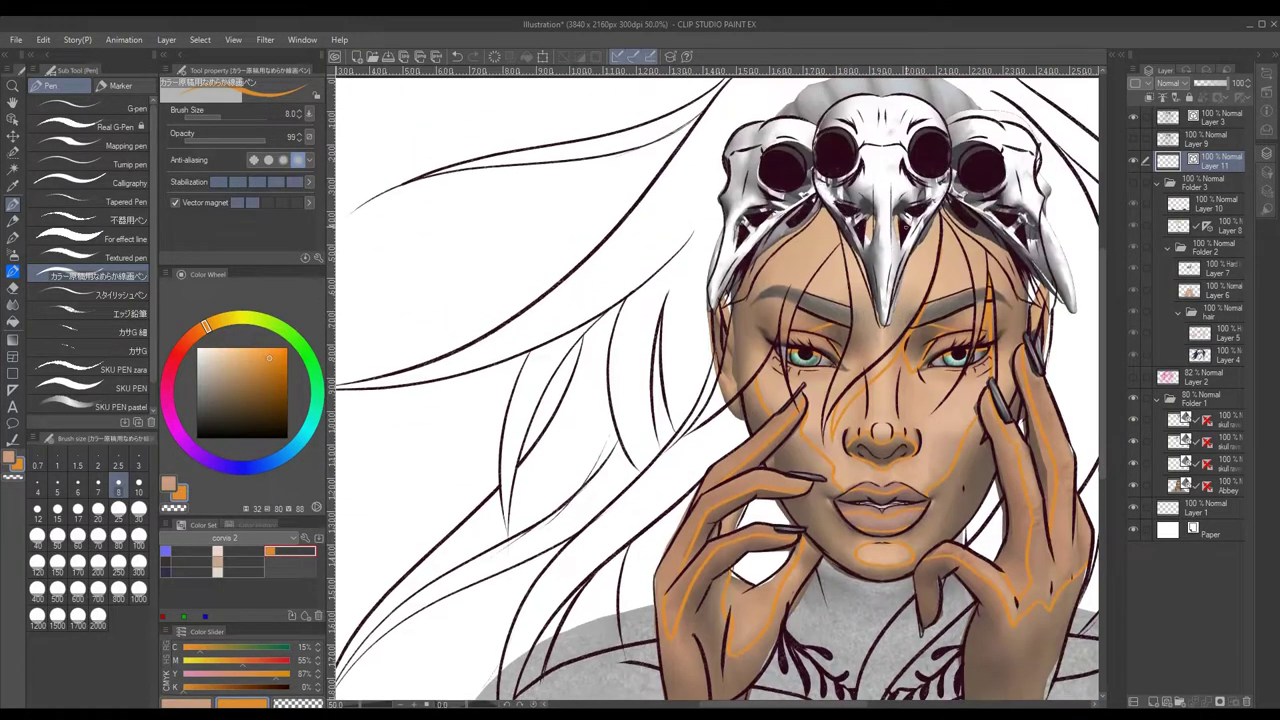
# - Lower Folder 1's opacity to 53% and outline the skulls' shadows in orange with the symmetry ruler on Layer 11
pyautogui.click(1205, 398)
pyautogui.click(1220, 155)
pyautogui.moveTo(906, 126); pyautogui.dragTo(912, 100)
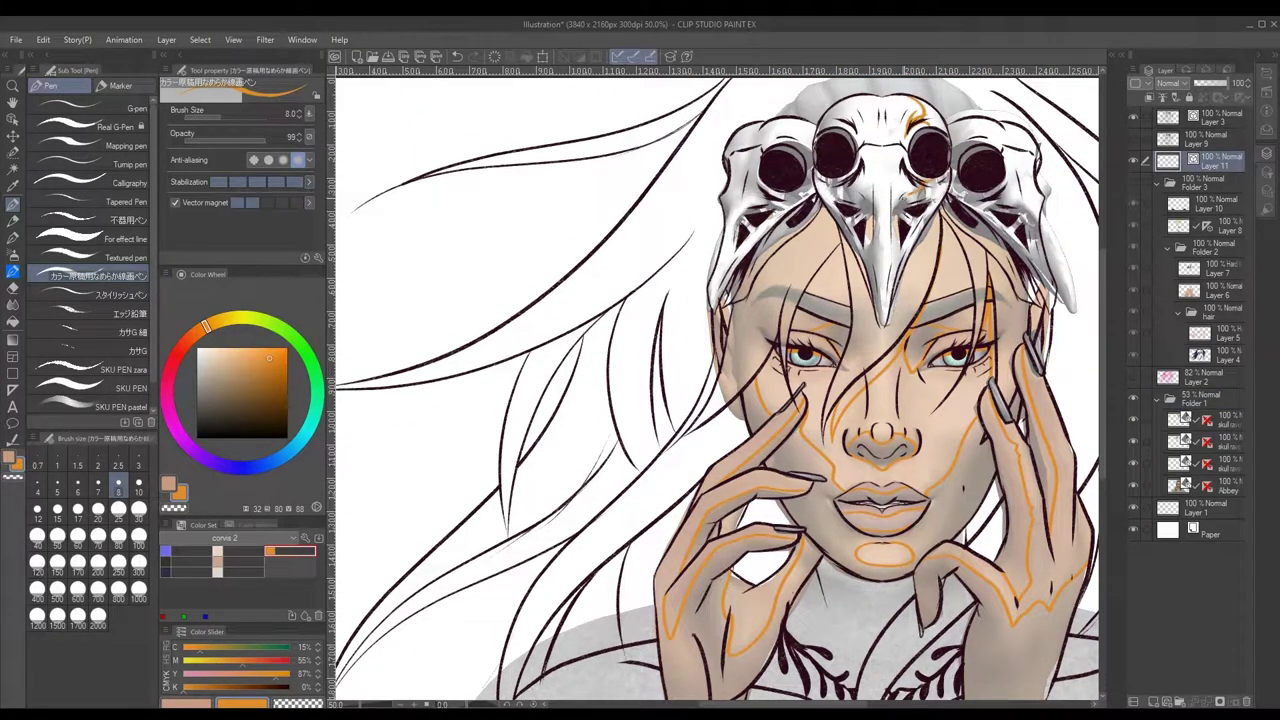
pyautogui.moveTo(1207, 224); pyautogui.dragTo(1173, 158)
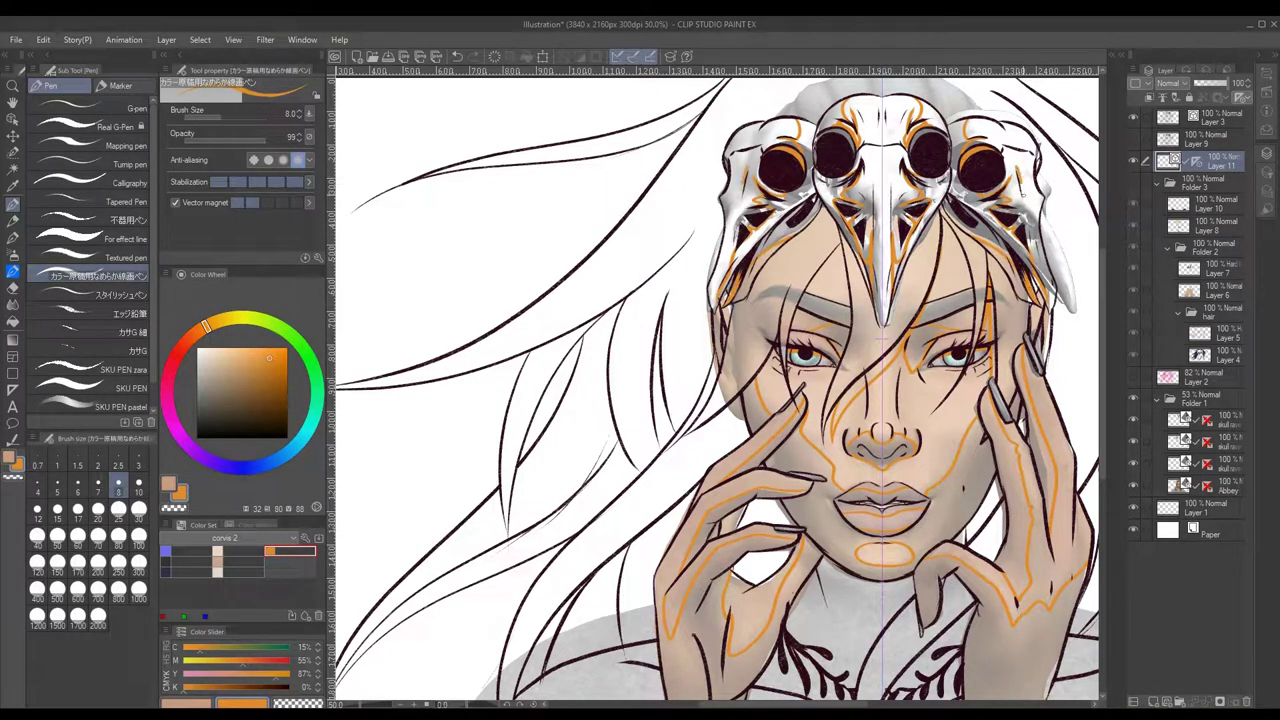
# - Outline the shadows on the neck, forearms, pendant and sleeves in orange with the symmetry ruler off, and hide the reference folder
pyautogui.scroll(-5, 1137, 205)
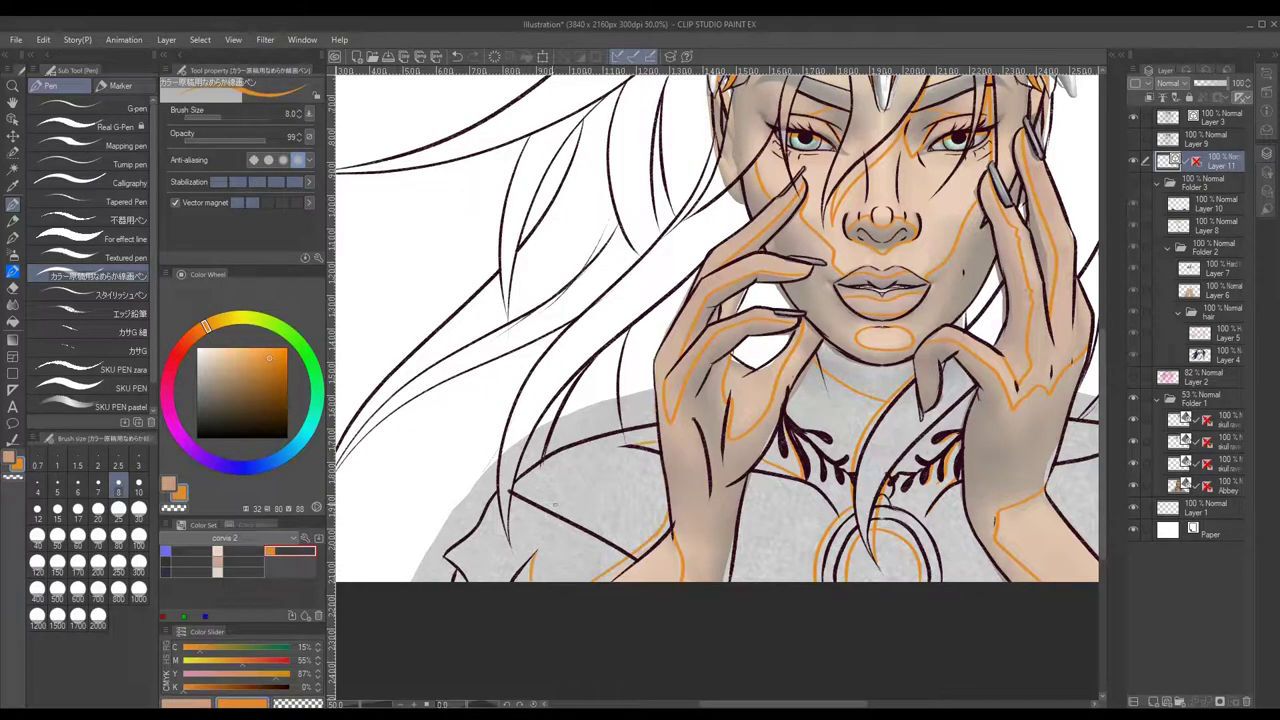
pyautogui.hscroll(6, 614, 458)
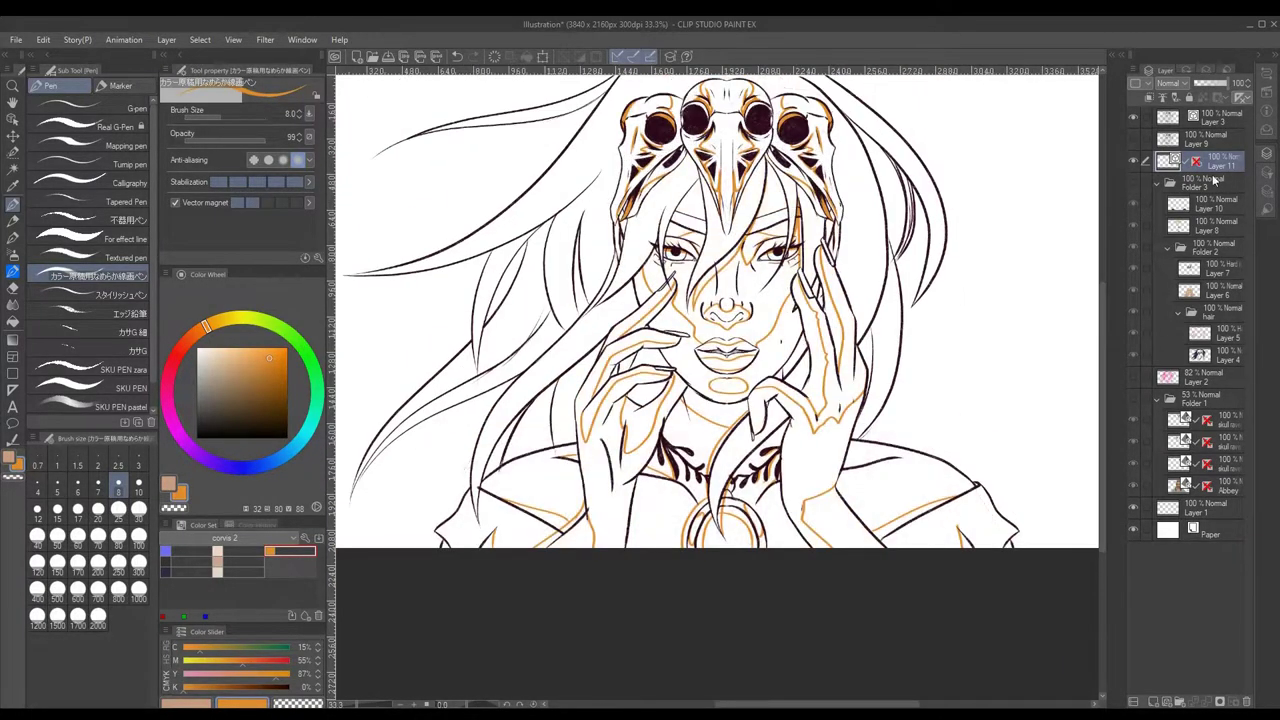
# - On a new layer below the outlines, fill the shadows of the left-hand sleeve, hand, neck and lower hair with orange
pyautogui.click(595, 541)
pyautogui.click(560, 525)
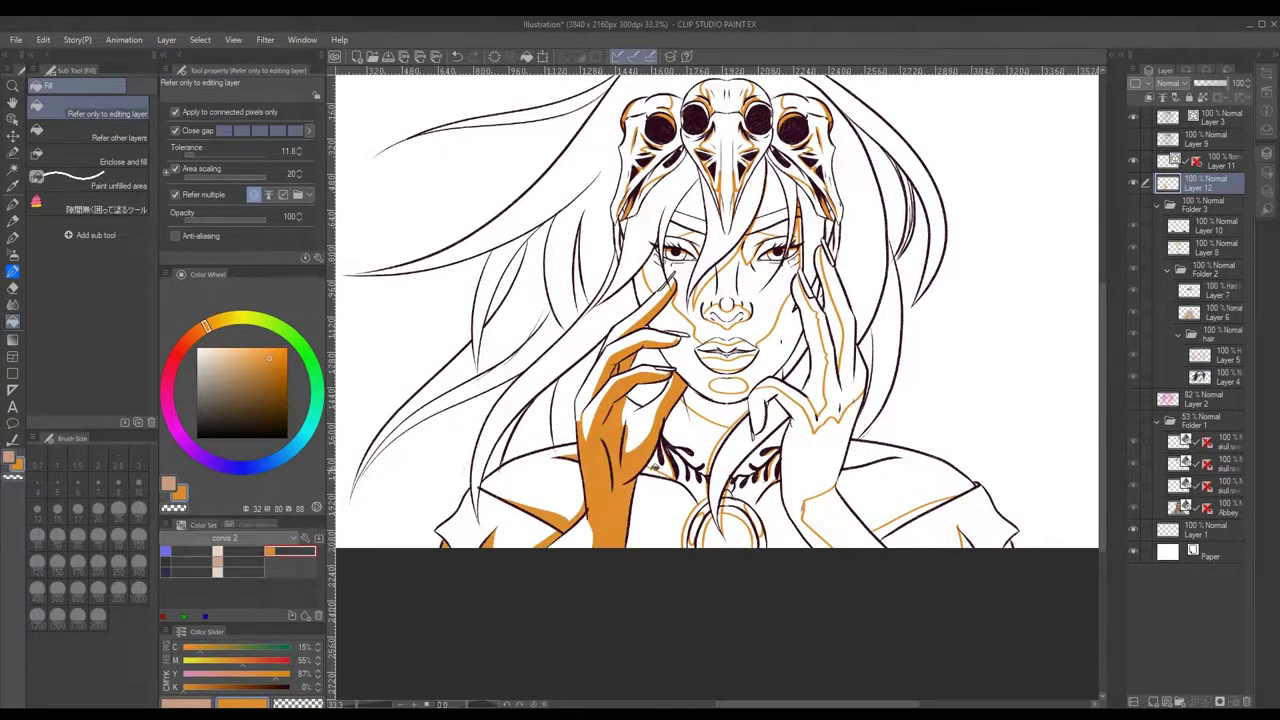
pyautogui.click(734, 412)
pyautogui.click(792, 362)
pyautogui.click(748, 470)
pyautogui.click(576, 382)
pyautogui.click(535, 425)
pyautogui.click(507, 348)
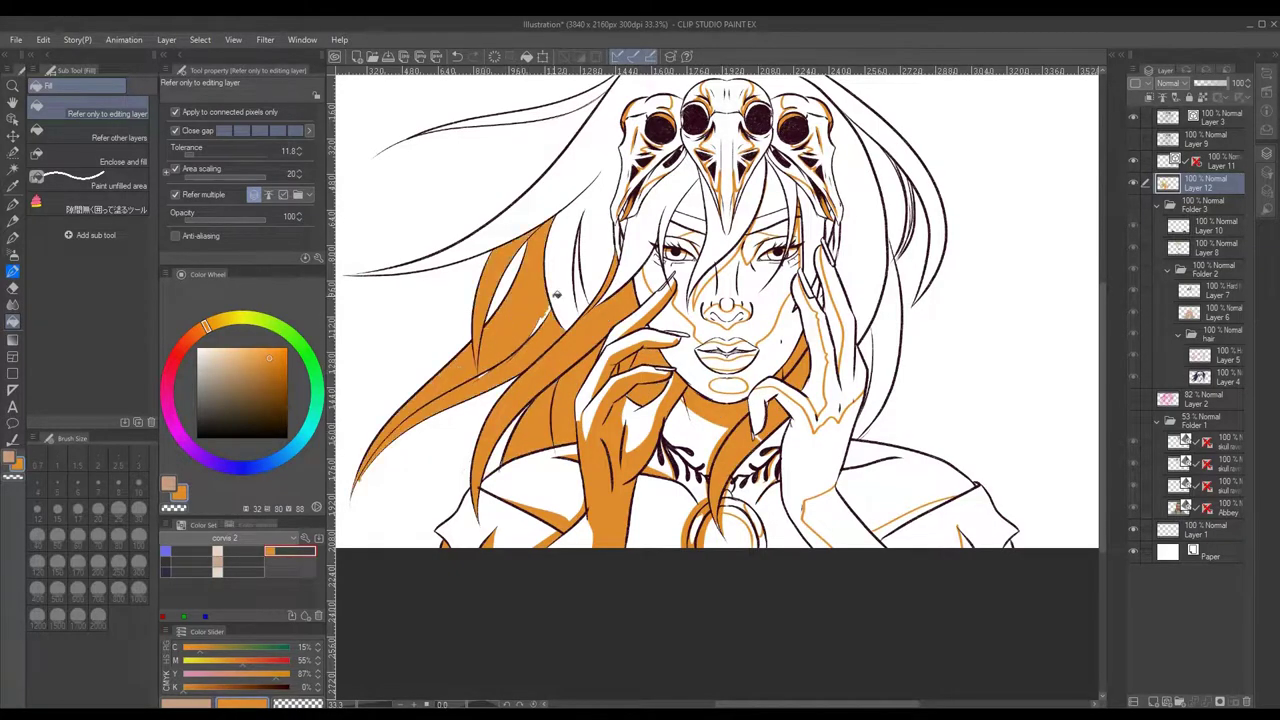
# - Fill the upper hair and the shadow areas of the raven skulls with orange
pyautogui.click(628, 183)
pyautogui.click(640, 200)
pyautogui.click(664, 150)
pyautogui.click(777, 116)
pyautogui.click(792, 158)
pyautogui.click(815, 187)
pyautogui.click(752, 170)
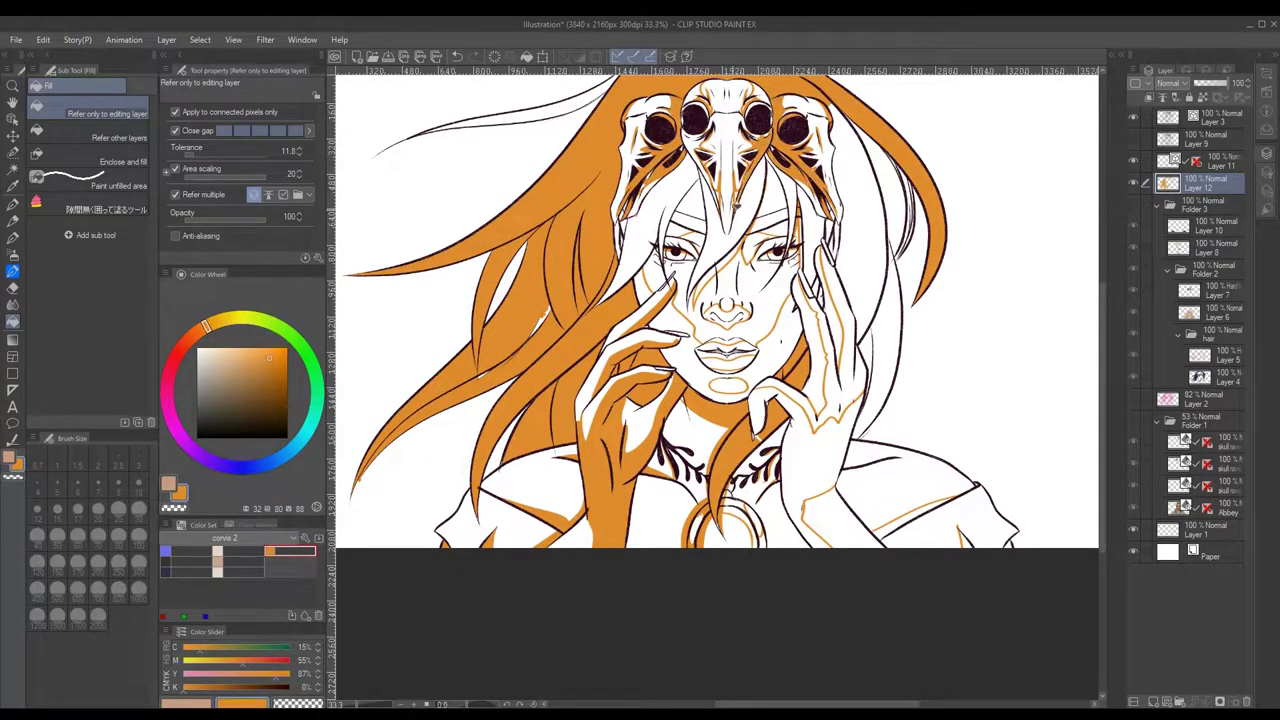
# - Fill the face's shadow areas and the hair strands falling across it with orange
pyautogui.click(727, 215)
pyautogui.click(693, 241)
pyautogui.click(644, 287)
pyautogui.click(737, 343)
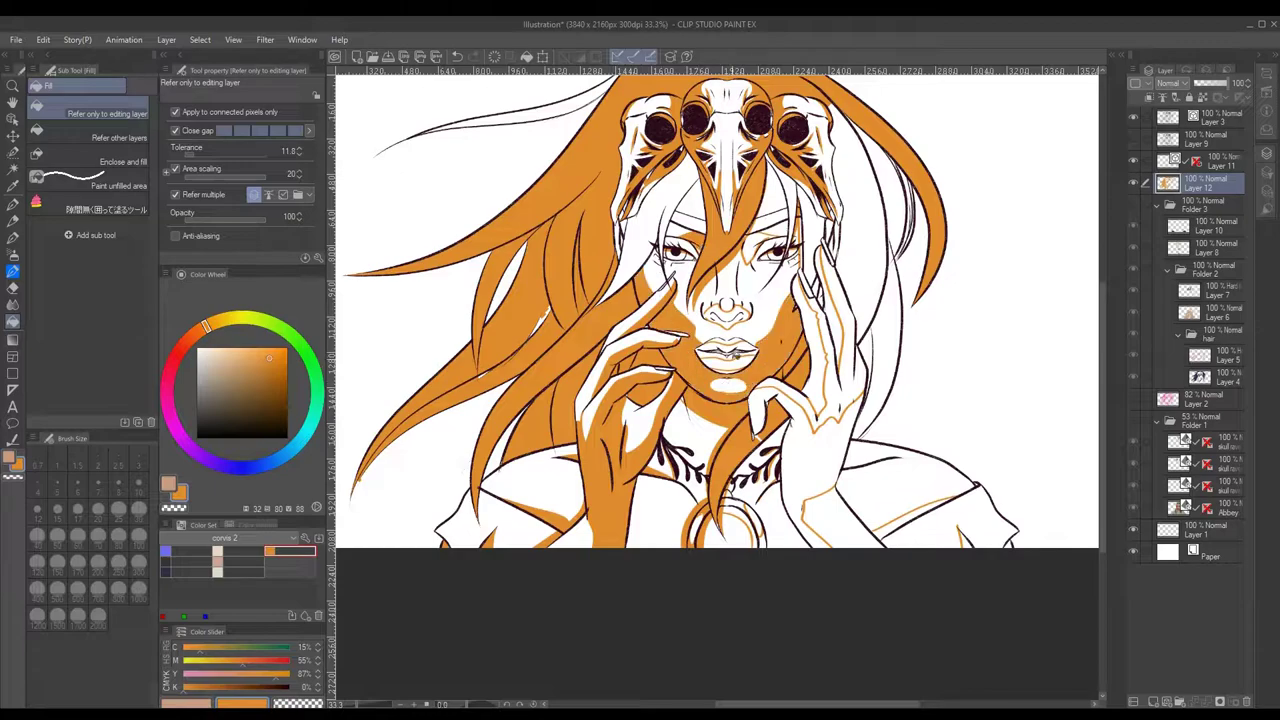
# - Fill the shadows on the right-hand fingers, palm and forearm and on the pendant with orange, and switch to the CEL SHADE brush
pyautogui.click(811, 240)
pyautogui.click(826, 320)
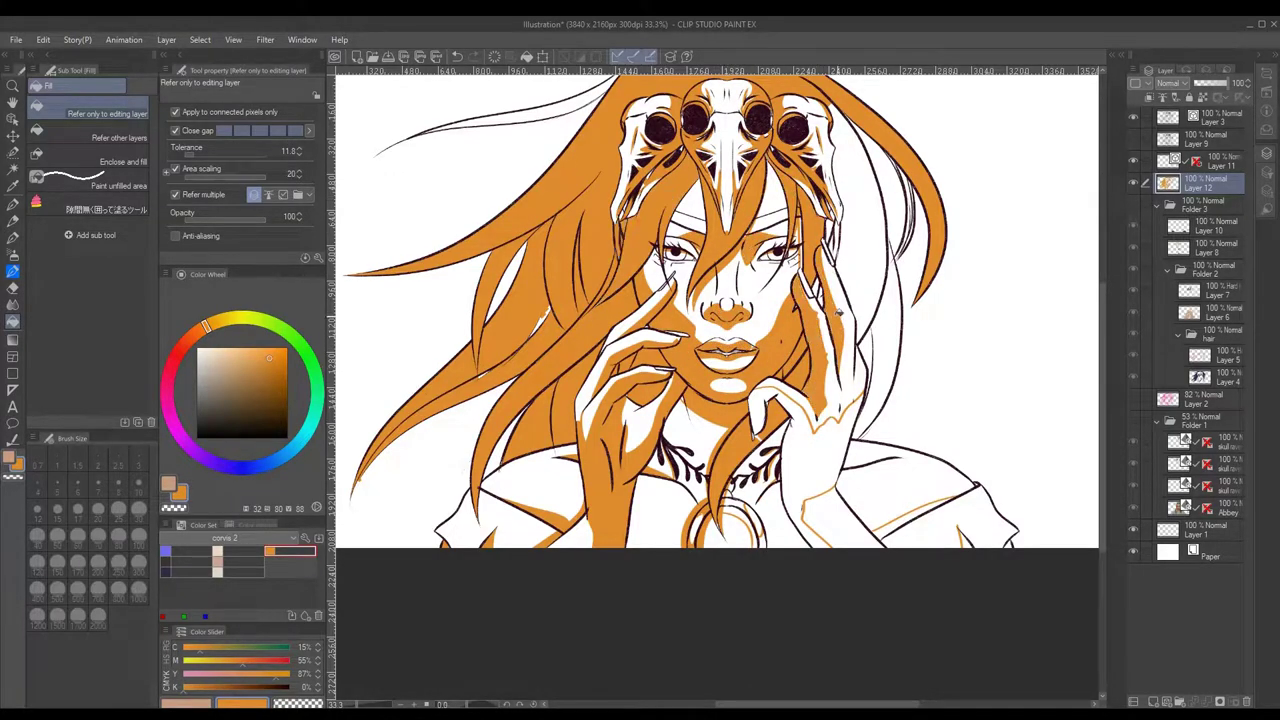
pyautogui.click(800, 470)
pyautogui.click(757, 538)
pyautogui.press('b')
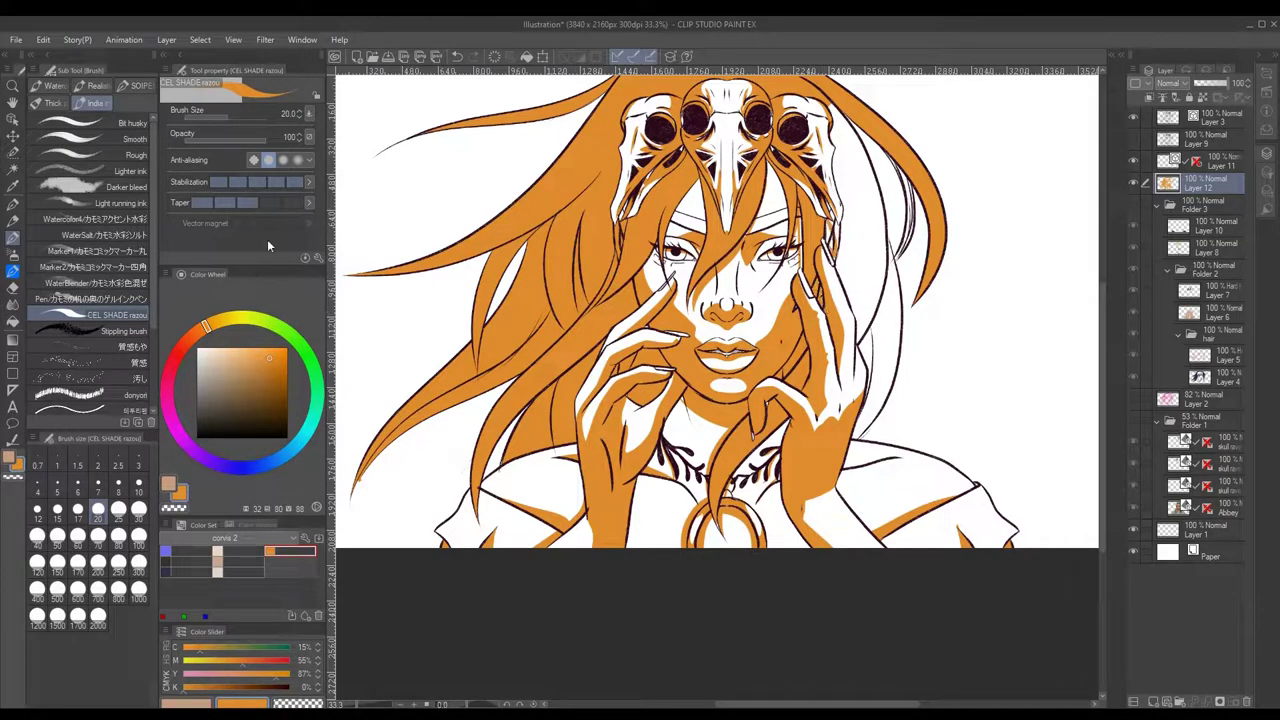
# - Fill the remaining right-hand hair shadow with orange and set the clipped shadow layer's blending to Hard light
pyautogui.press('g')
pyautogui.click(866, 235)
pyautogui.press('b')
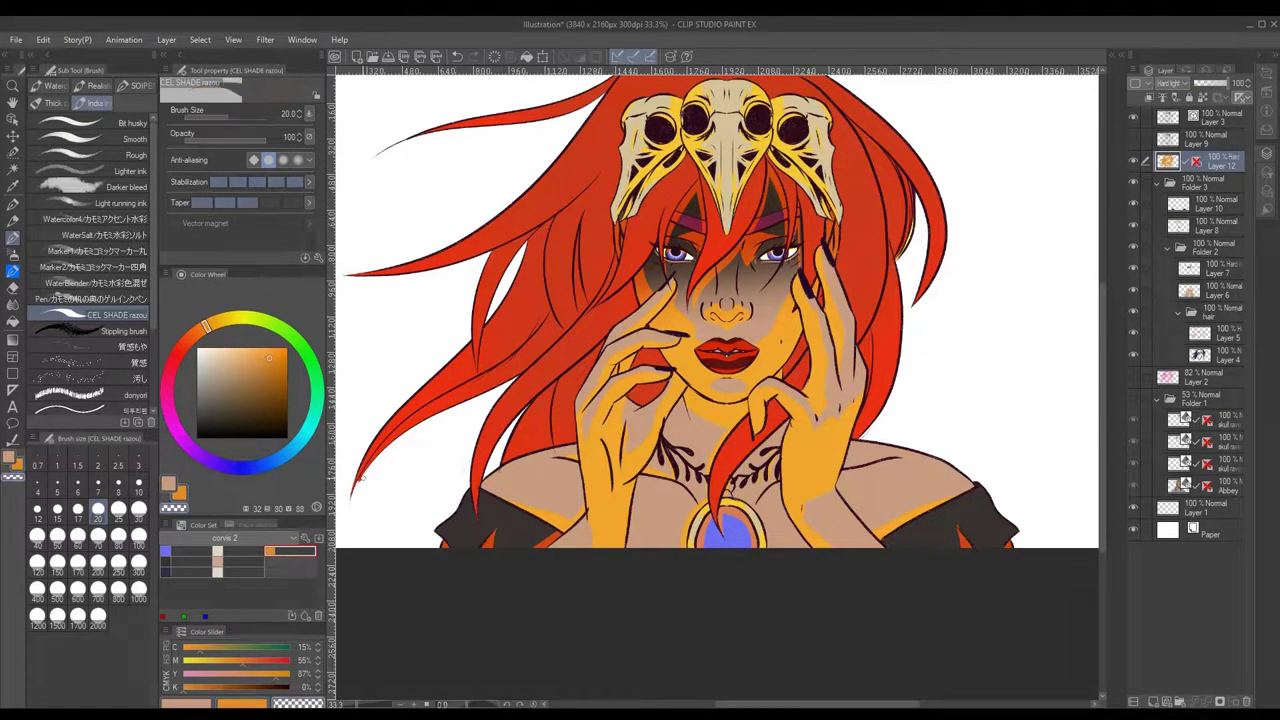
# - Lock the shadow layer's transparency and recolour its orange areas in darker, muddy tones with the Shadow airbrush at size 1500
pyautogui.click(1220, 355)
pyautogui.click(1226, 332)
pyautogui.click(1238, 164)
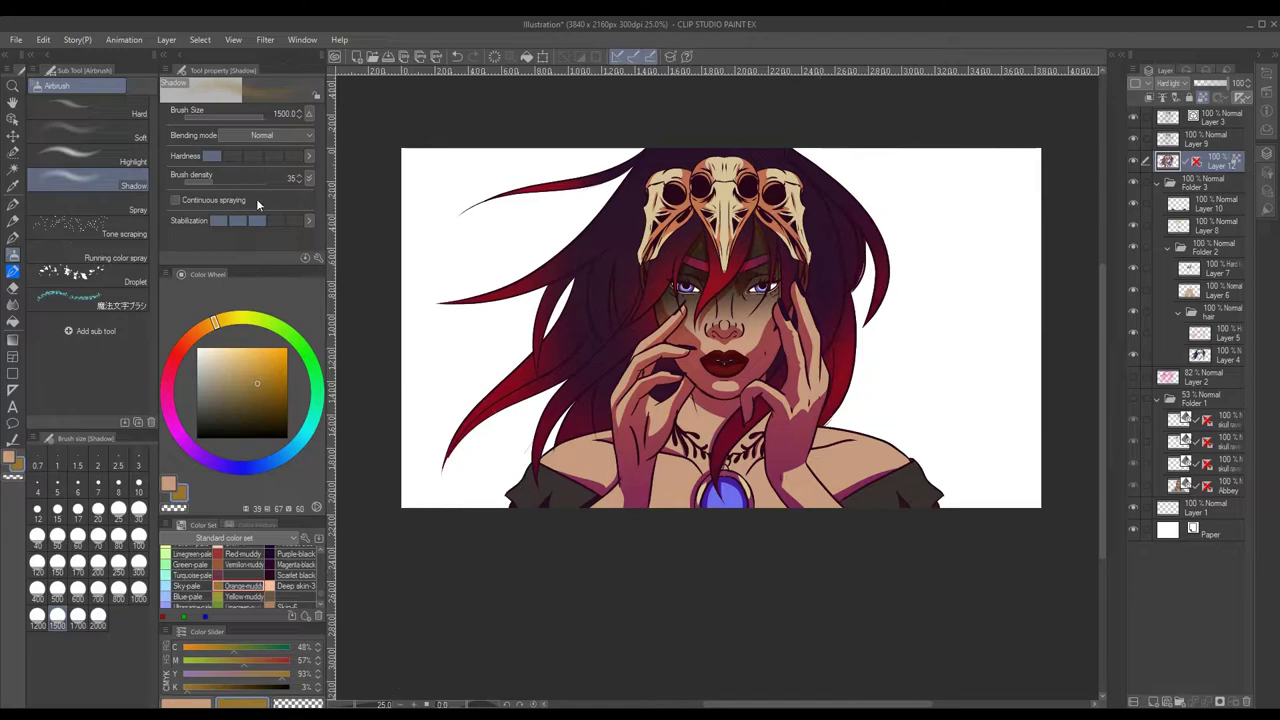
# - Carve fine strands into the hair shadows with the hair brush at size 25 and soften the shadow edges with Blur at size 60
pyautogui.press('b')
pyautogui.moveTo(478, 398)
pyautogui.mouseDown()
pyautogui.moveTo(583, 317)
pyautogui.moveTo(654, 322)
pyautogui.moveTo(668, 254)
pyautogui.moveTo(735, 256)
pyautogui.moveTo(607, 253)
pyautogui.moveTo(816, 296)
pyautogui.mouseUp()
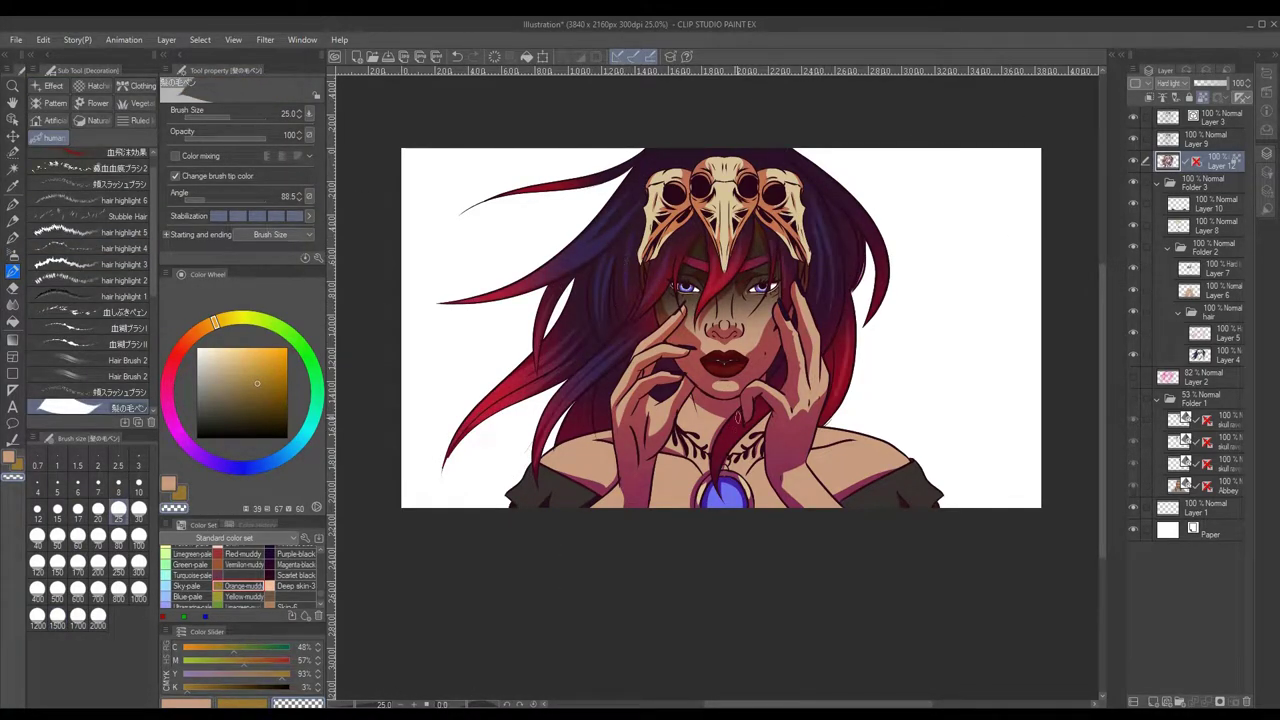
pyautogui.press('j')
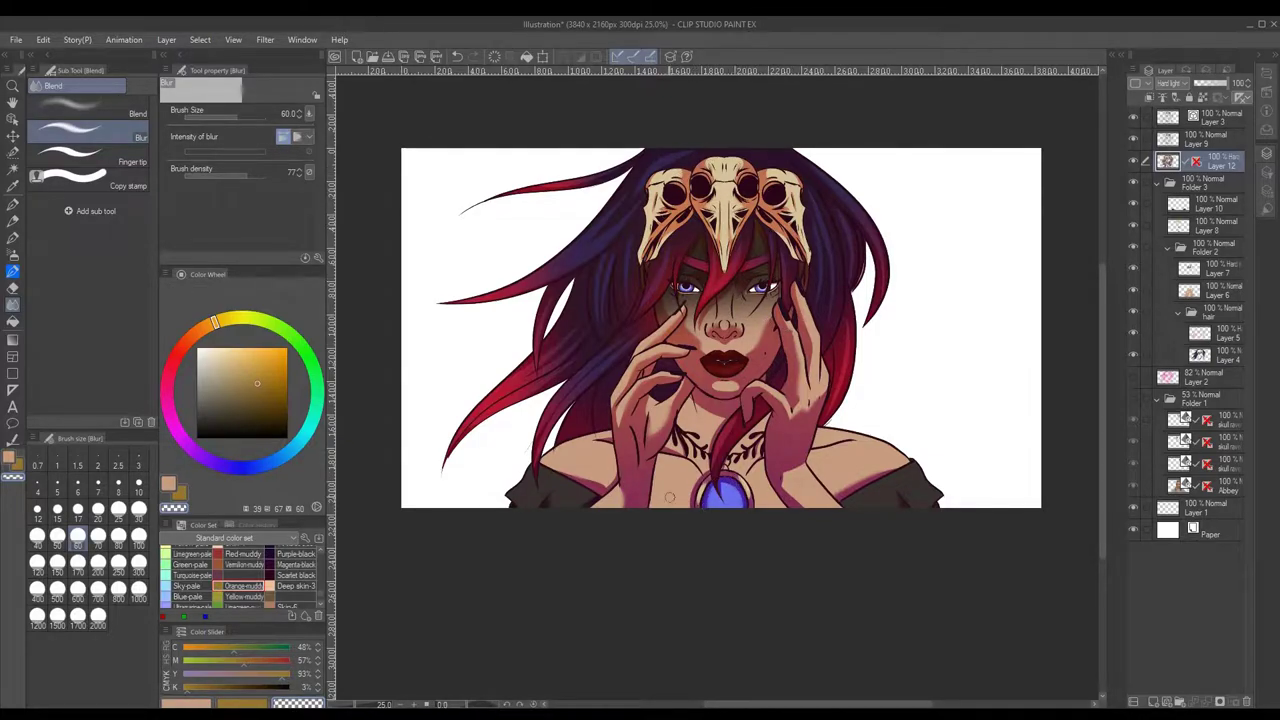
pyautogui.scroll(2, 875, 251)
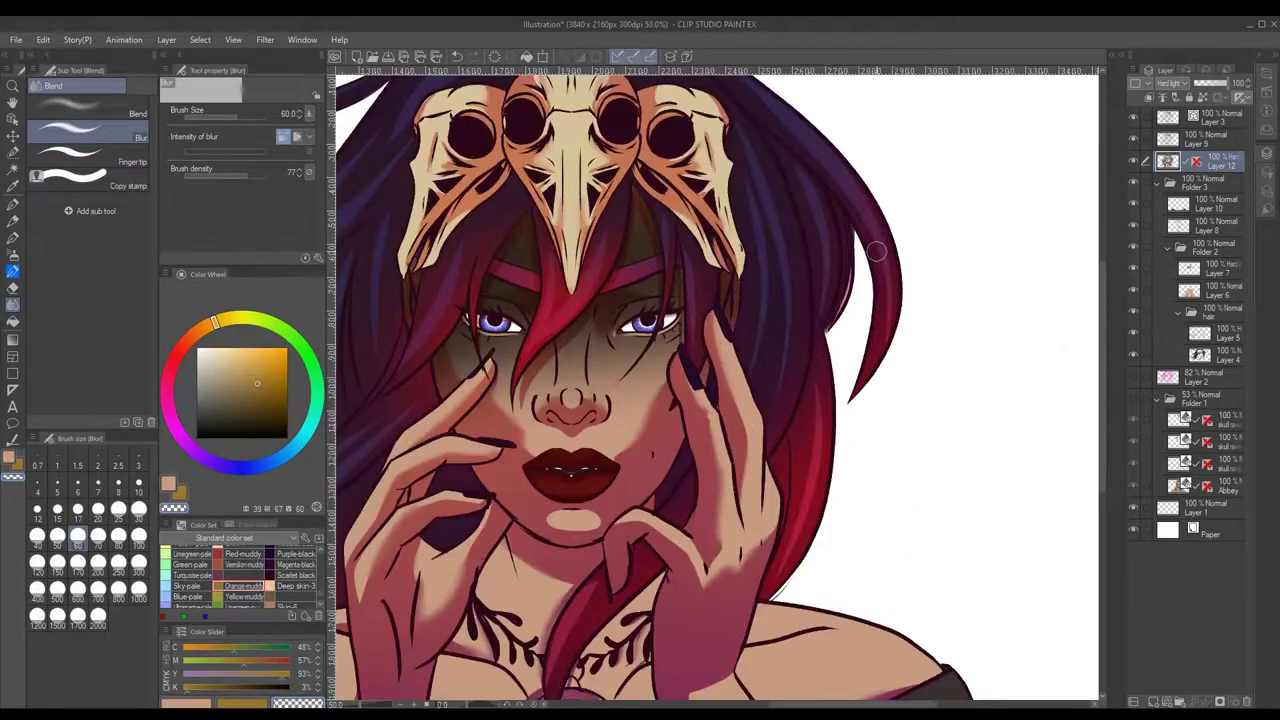
pyautogui.press('e')
pyautogui.press('j')
pyautogui.scroll(-1, 975, 346)
# - Create a selection based on the shadow layer's shapes and make the Add (Glow) layer above it active
pyautogui.rightClick(1168, 183)
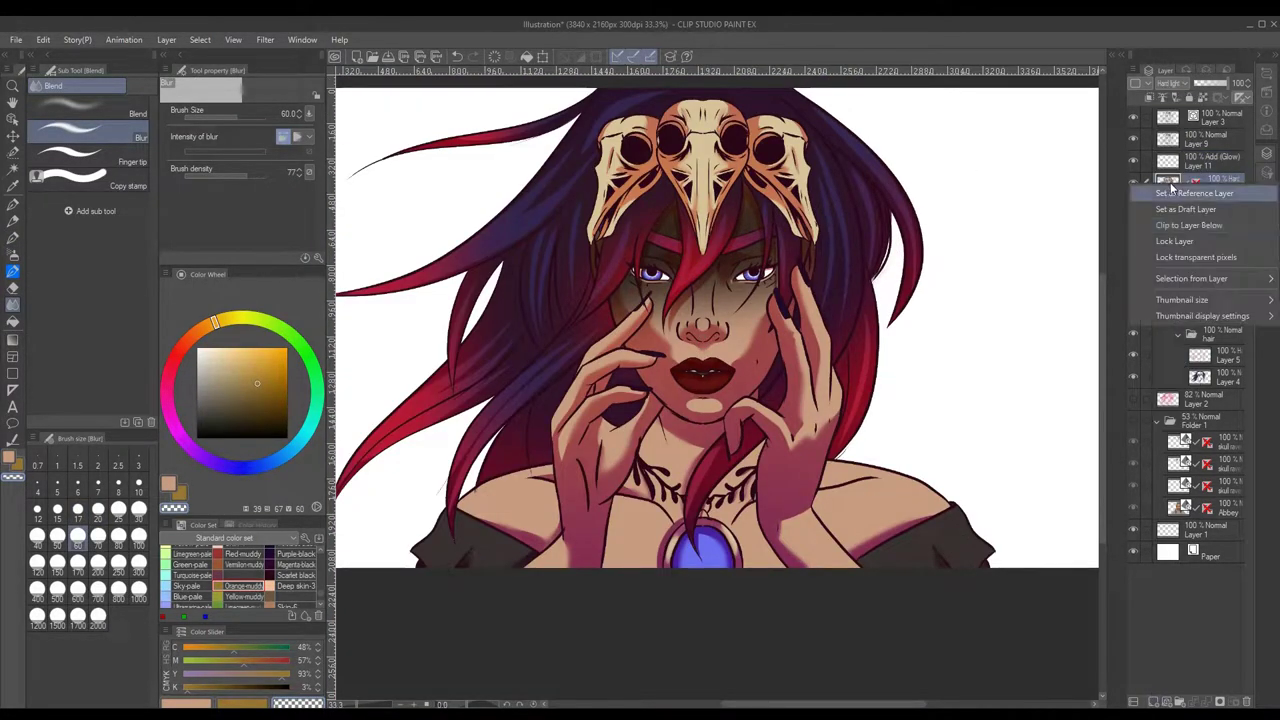
pyautogui.click(1195, 260)
pyautogui.hotkey('ctrl', '-')
pyautogui.press('w')
pyautogui.hotkey('alt', ']')
pyautogui.click(233, 39)
pyautogui.press('Escape')
# - Airbrush Orange-pale glow highlights over the lit parts of the hair, skulls, skin and pendant, and clear the selection
pyautogui.press('b')
pyautogui.scroll(2, 880, 150)
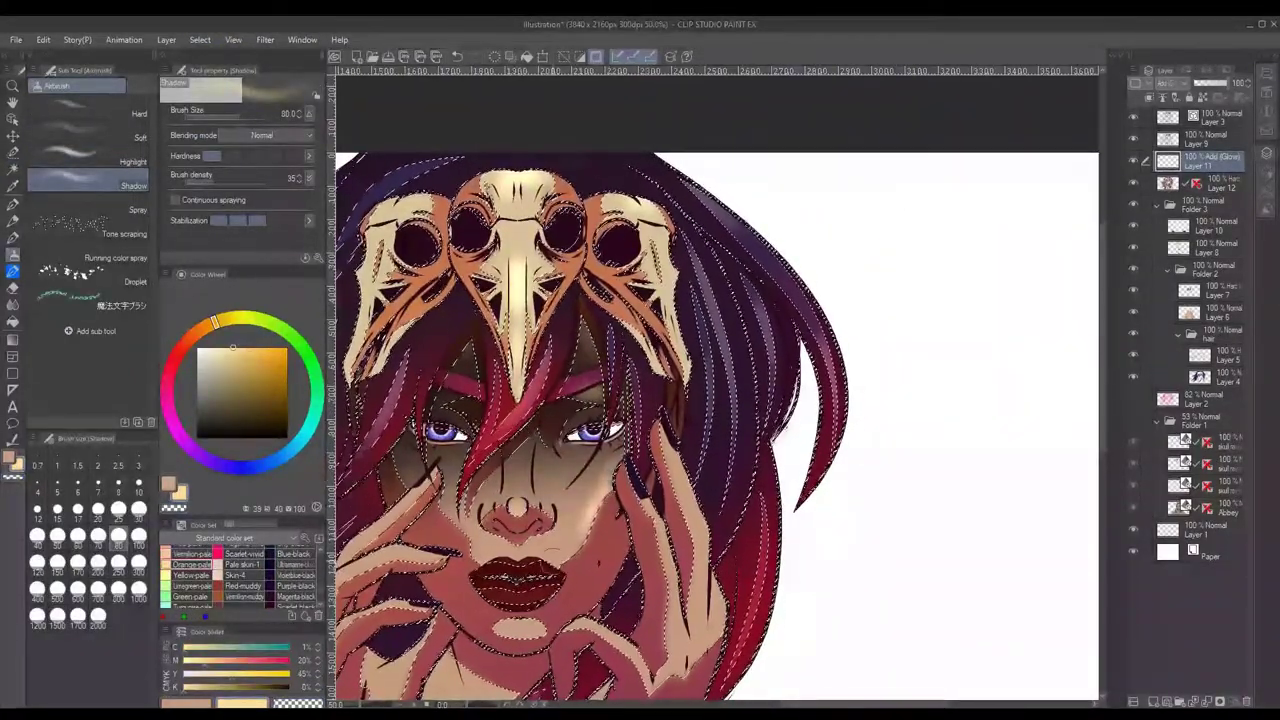
pyautogui.scroll(-1, 548, 468)
pyautogui.moveTo(548, 468); pyautogui.dragTo(671, 308)
pyautogui.hotkey('ctrl', 'd')
pyautogui.scroll(-1, 911, 331)
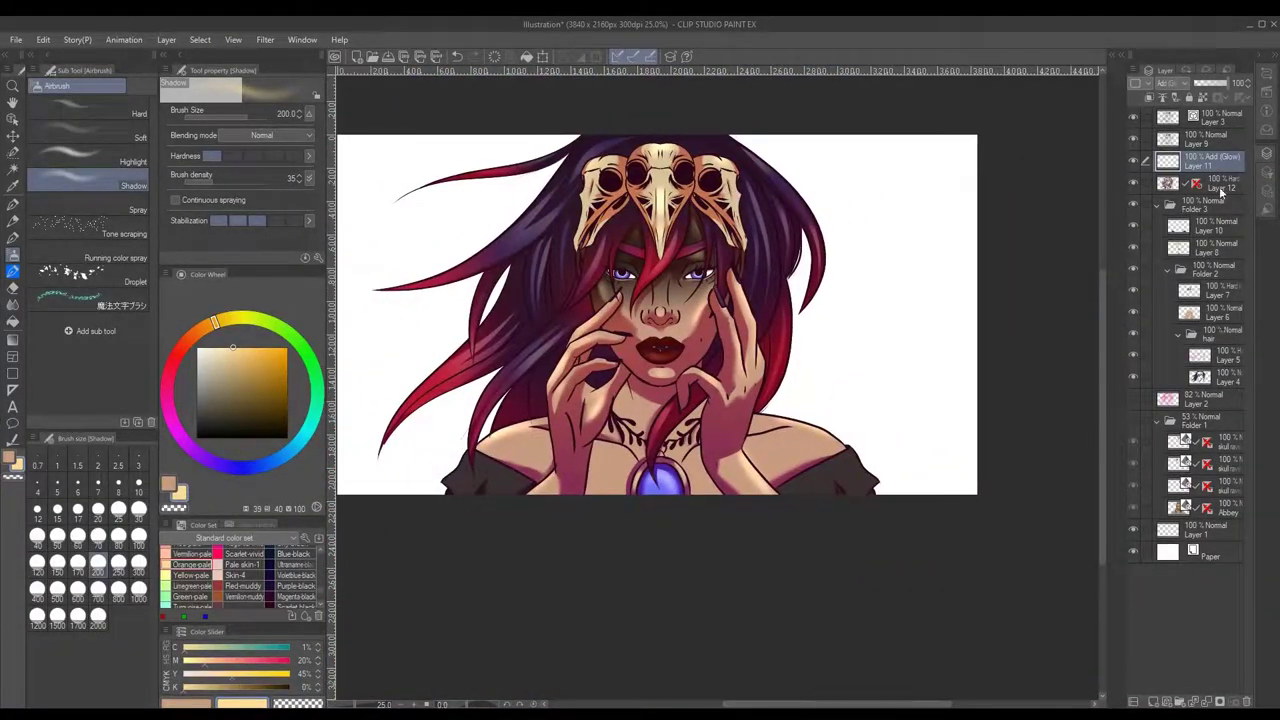
# - On the shadow layer, blend the pendant's shading with the WaterBlender brush at size 25
pyautogui.hotkey('alt', '[')
pyautogui.press('b')
pyautogui.click(95, 283)
pyautogui.scroll(1, 718, 383)
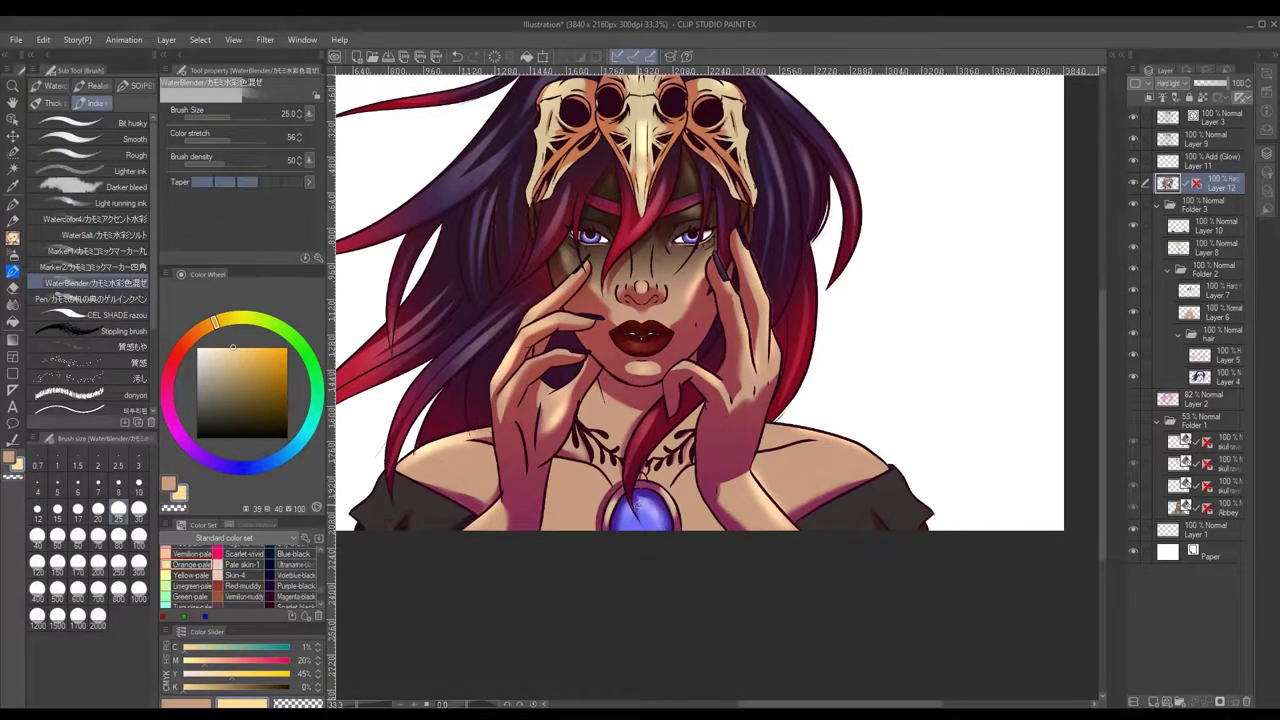
# - On a new Add (Glow) layer at the top of the stack, paint Red-pale lip highlights with Light running ink at size 12
pyautogui.click(1230, 165)
pyautogui.press('b')
pyautogui.hotkey('ctrl', 'shift', 'n')
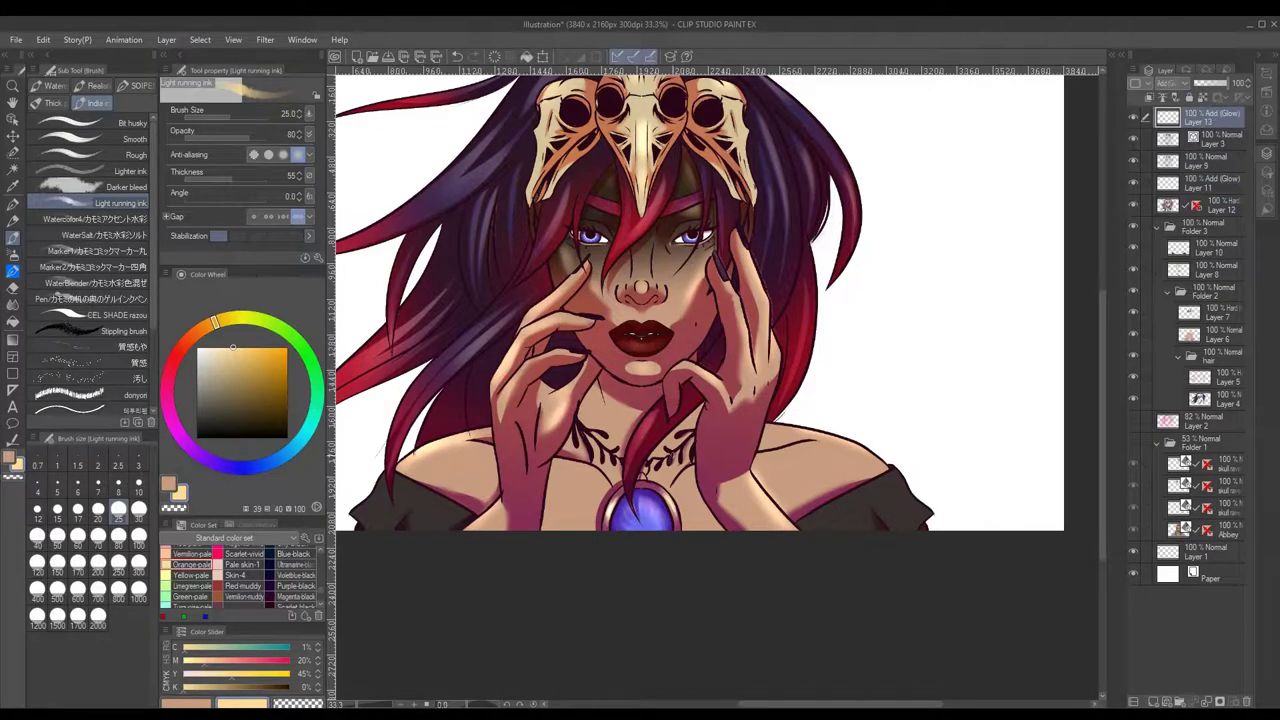
pyautogui.click(37, 510)
pyautogui.click(187, 575)
pyautogui.scroll(1, 718, 383)
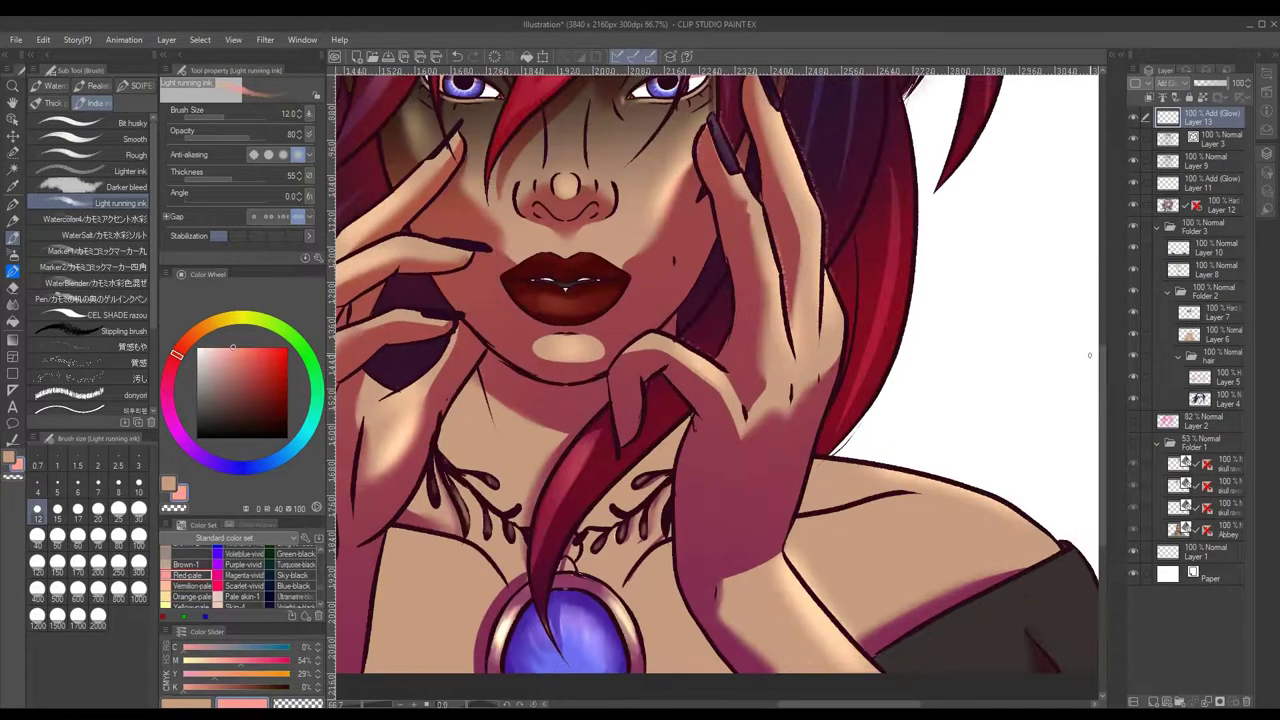
pyautogui.scroll(-1, 718, 383)
pyautogui.hotkey('ctrl', 'z')
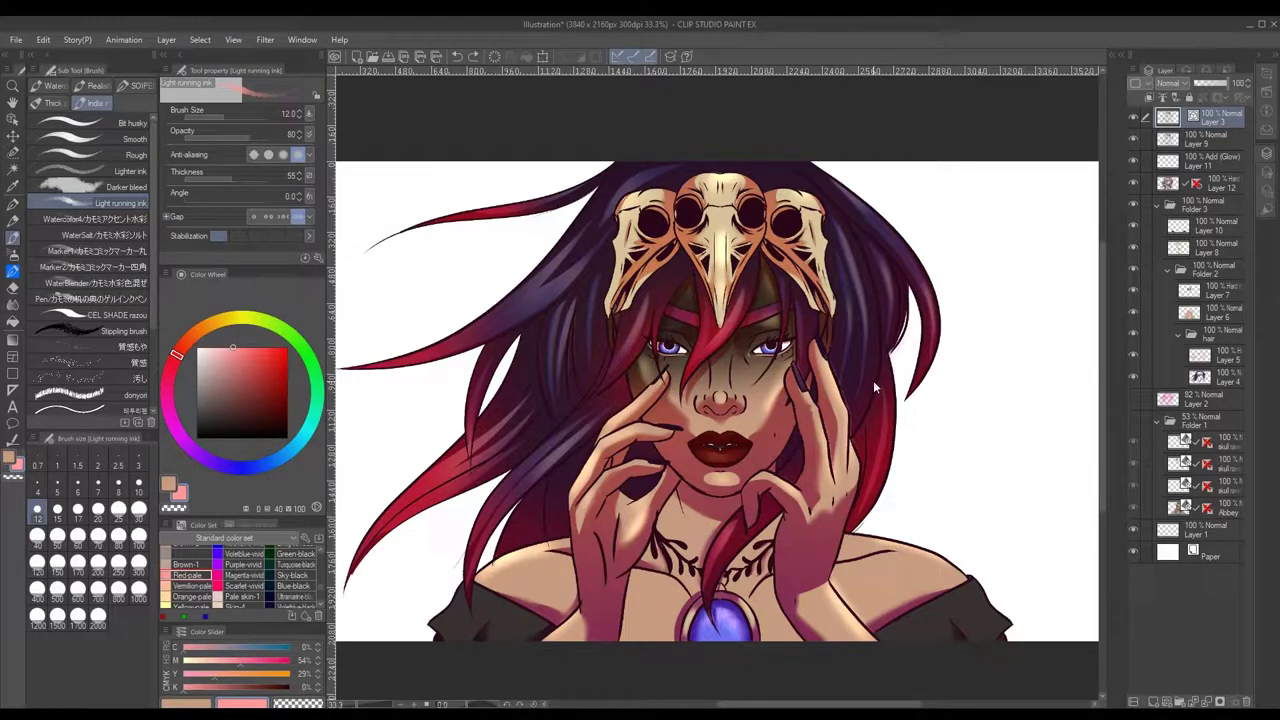
pyautogui.hotkey('ctrl', 'y')
pyautogui.scroll(1, 594, 283)
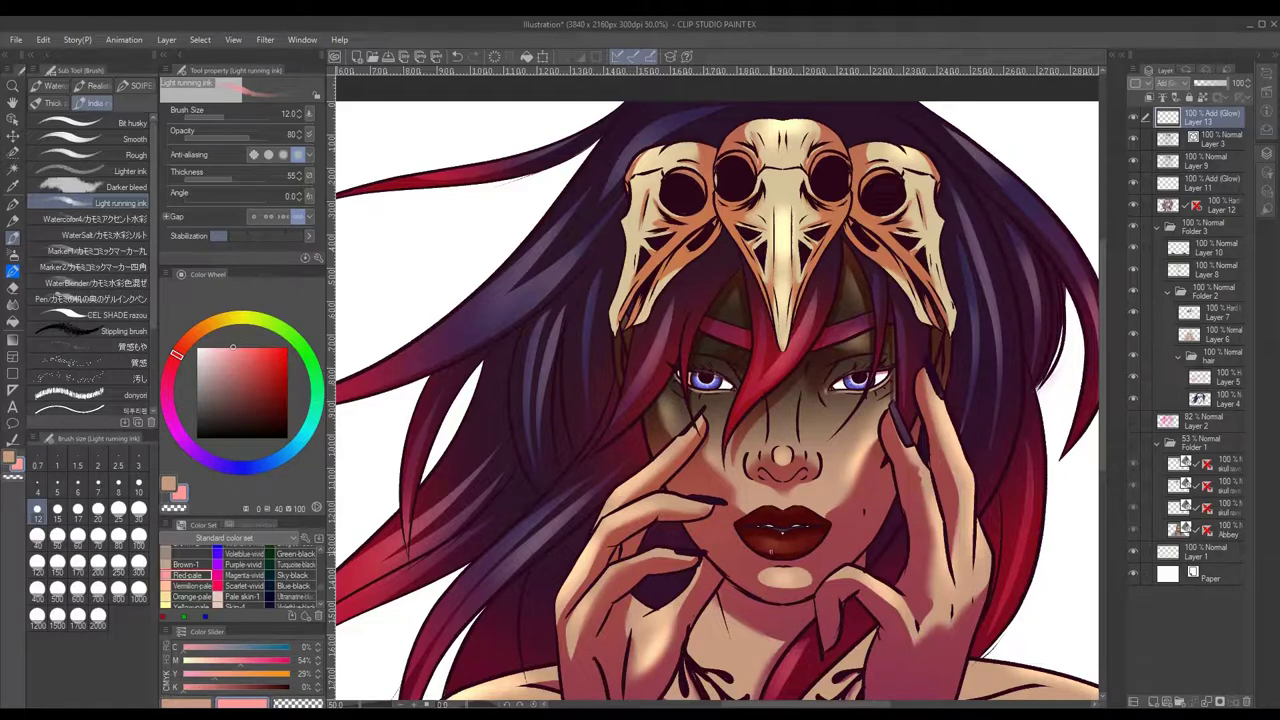
# - On the lower Add (Glow) layer, paint Red-pale highlights on the eyelids and lips at size 20 and soften them with Blur at size 60
pyautogui.keyDown('ctrl'); pyautogui.keyDown('shift'); pyautogui.click(1086, 365); pyautogui.keyUp('shift'); pyautogui.keyUp('ctrl')
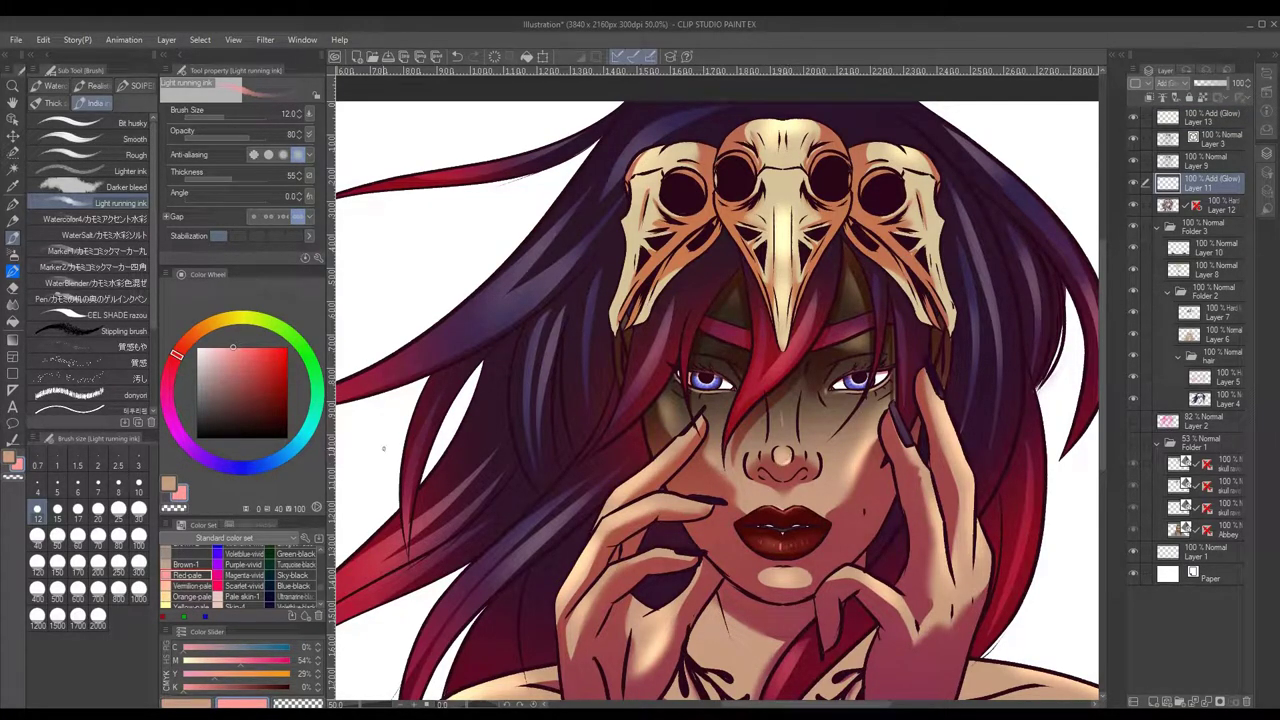
pyautogui.click(98, 508)
pyautogui.click(187, 199)
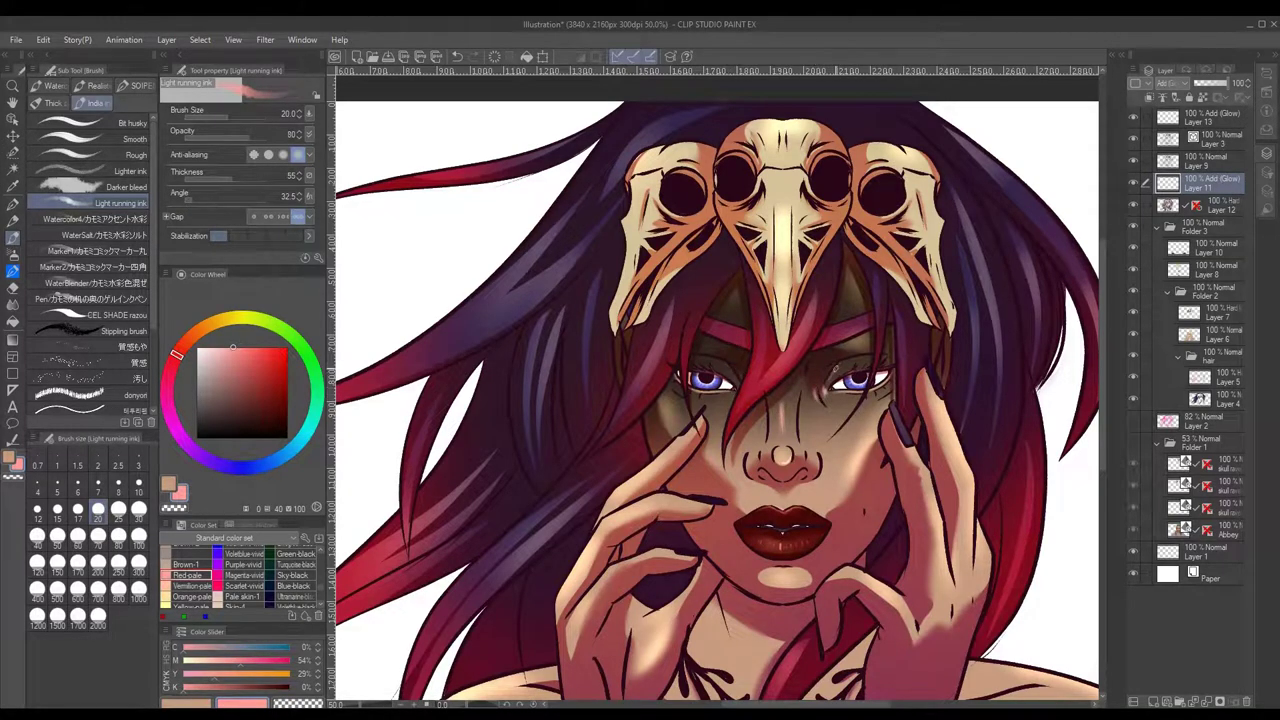
pyautogui.click(13, 304)
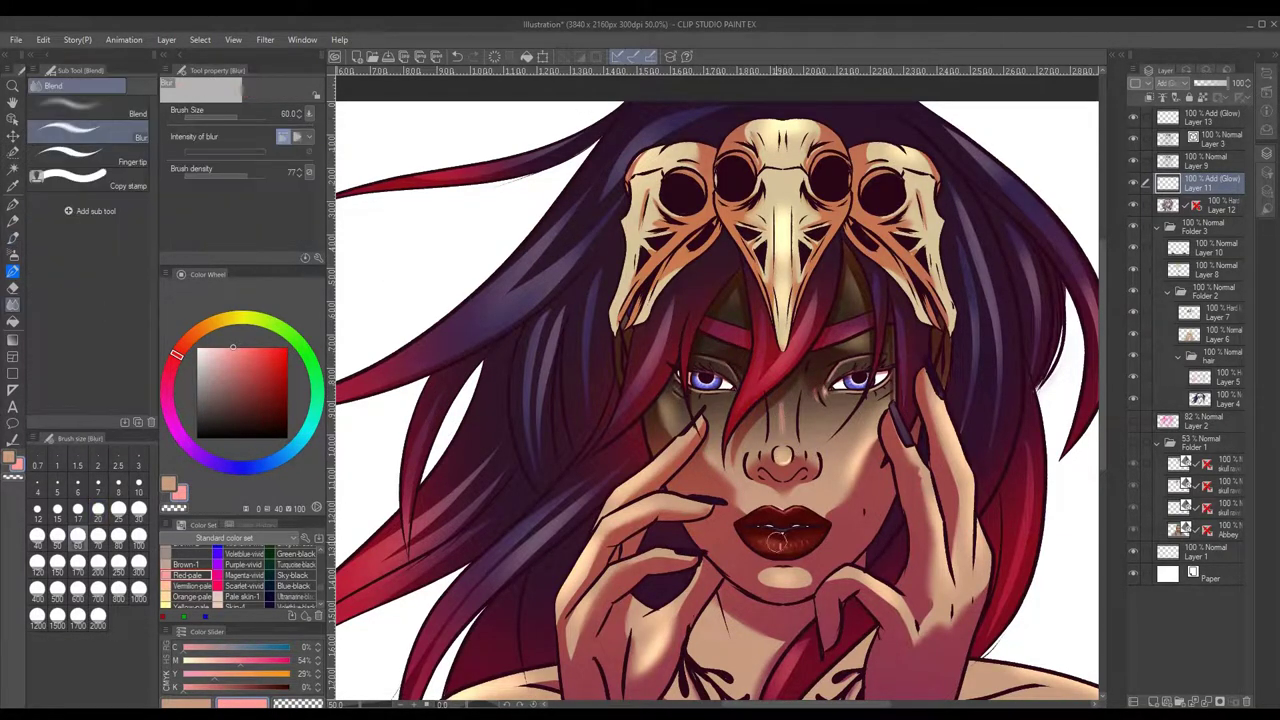
pyautogui.hotkey('ctrl', '-')
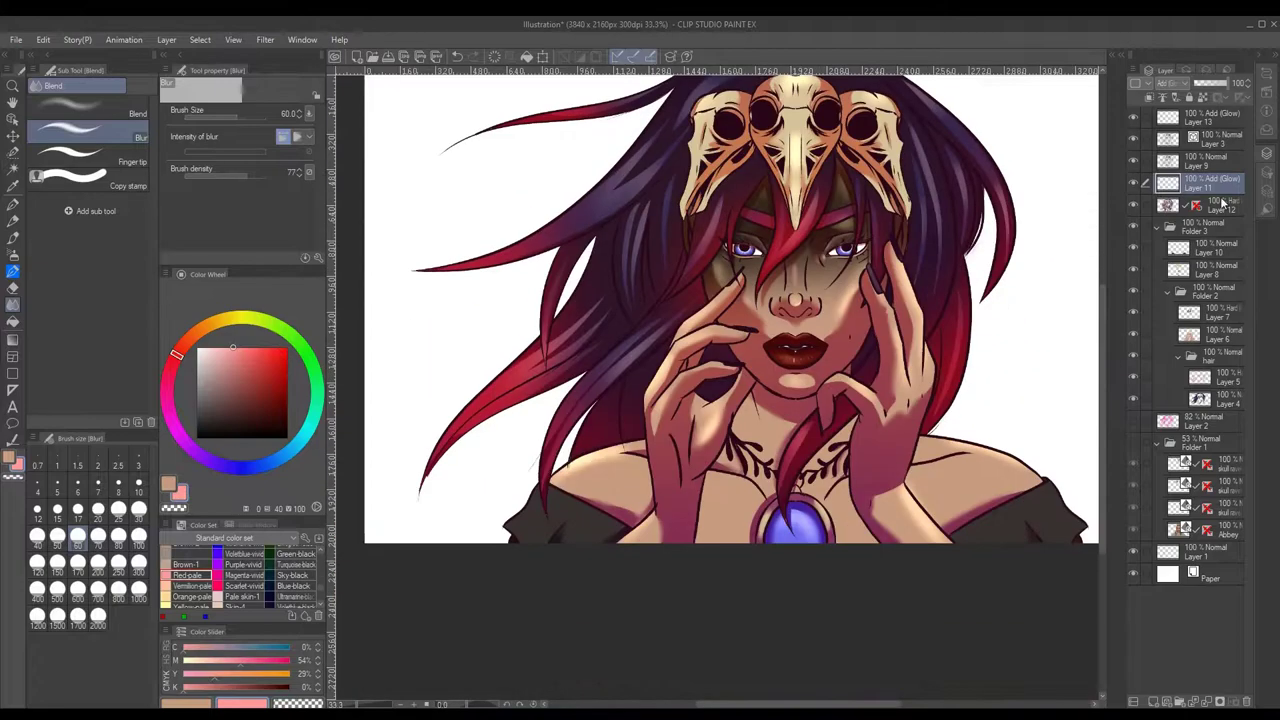
# - On the shadow layer, blend the right-hand fingers' shading with the WaterBlender brush at size 60
pyautogui.hotkey('alt', '[')
pyautogui.press('b')
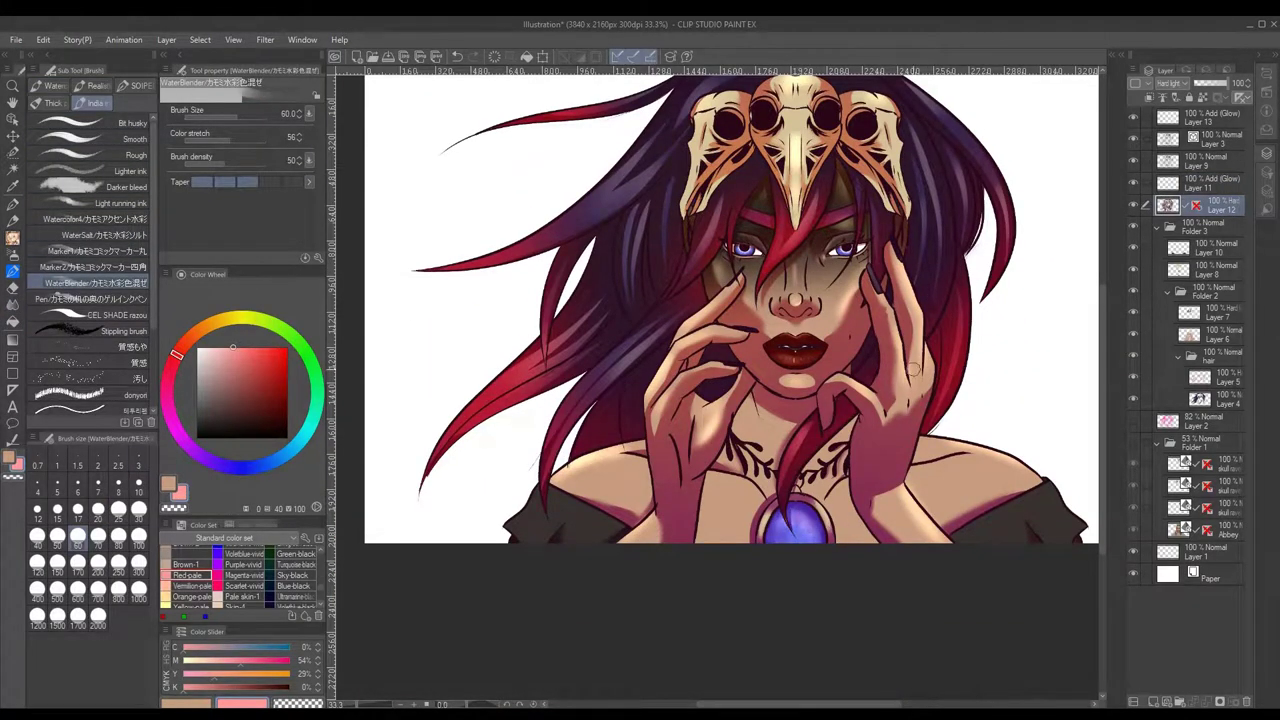
pyautogui.hotkey('alt', ']')
# - On the topmost Add (Glow) layer, paint Orange-pale glow over the neck tattoo and blend it with the WaterBlender brush
pyautogui.click(188, 596)
pyautogui.press('p')
pyautogui.hotkey('alt', ']')
pyautogui.hotkey('alt', ']')
pyautogui.hotkey('alt', ']')
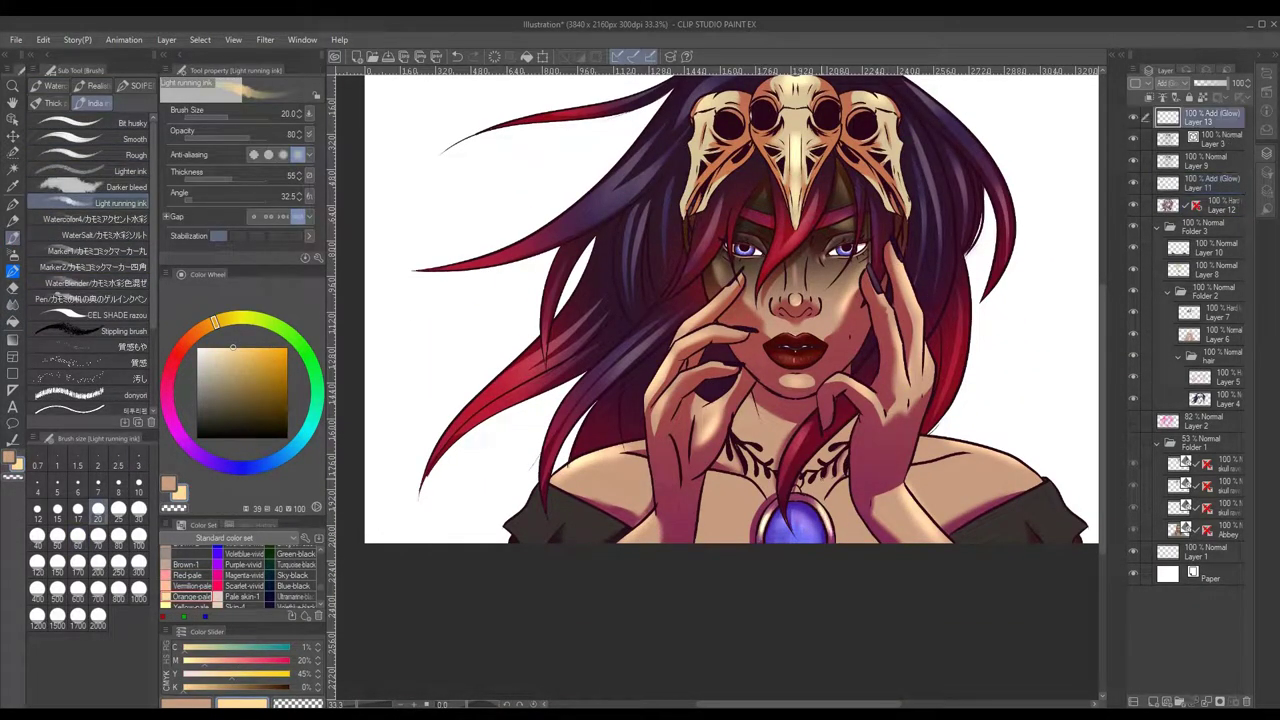
pyautogui.press('b')
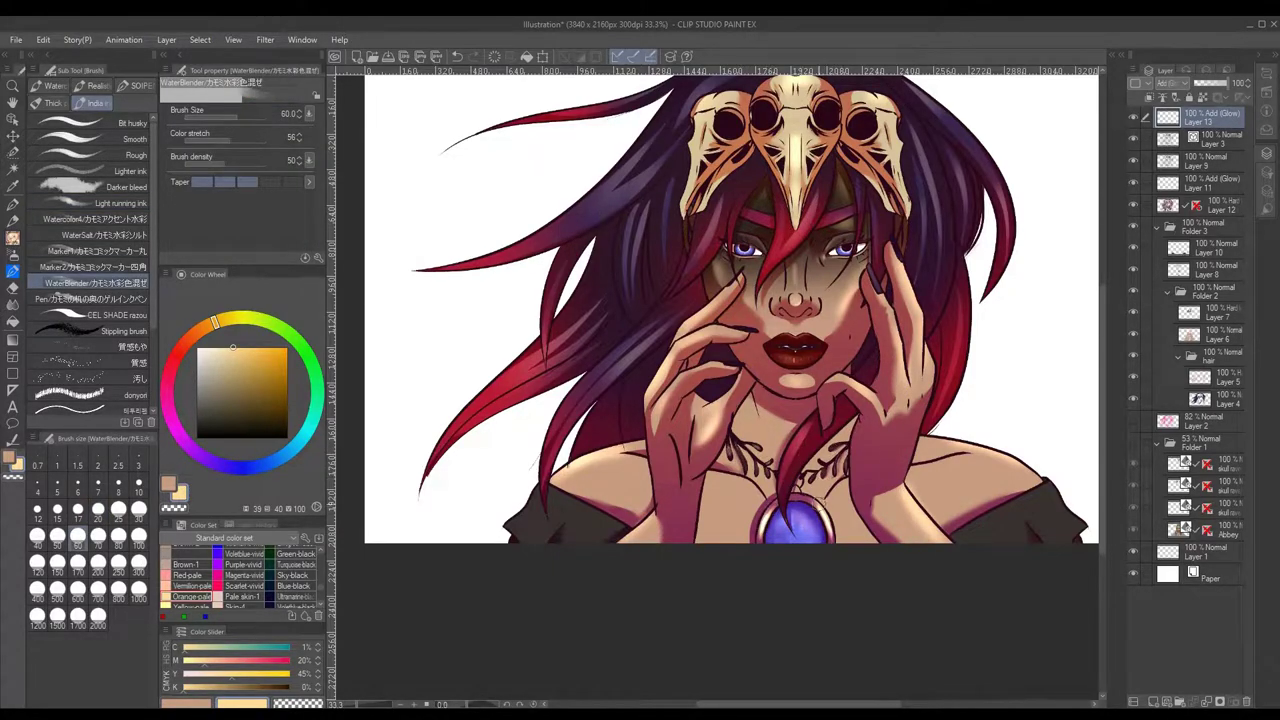
# - Select the dark sleeve areas with Auto select while on Layer 10
pyautogui.hscroll(2, 1062, 330)
pyautogui.press('w')
pyautogui.click(1205, 247)
pyautogui.click(1025, 530)
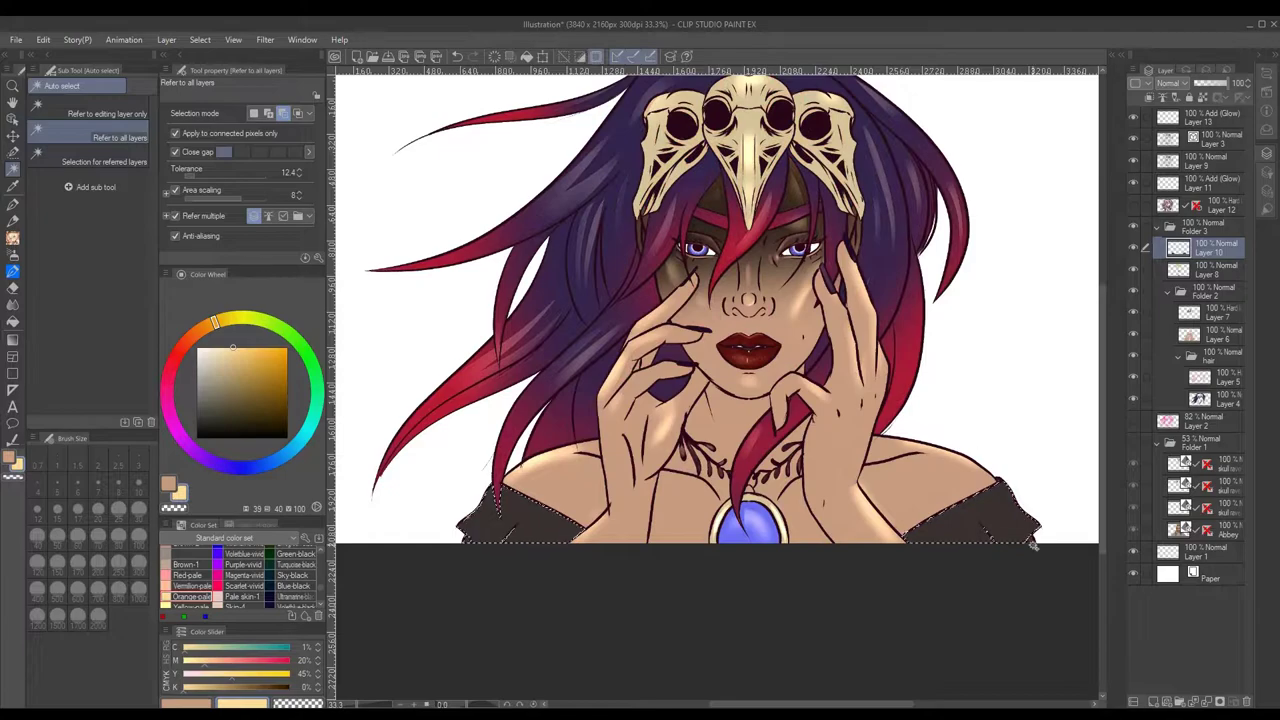
# - Place the black speckled fabric texture from the image materials over the sleeves, enlarged to cover both of them
pyautogui.click(1267, 152)
pyautogui.click(1014, 195)
pyautogui.moveTo(1014, 195); pyautogui.dragTo(697, 440)
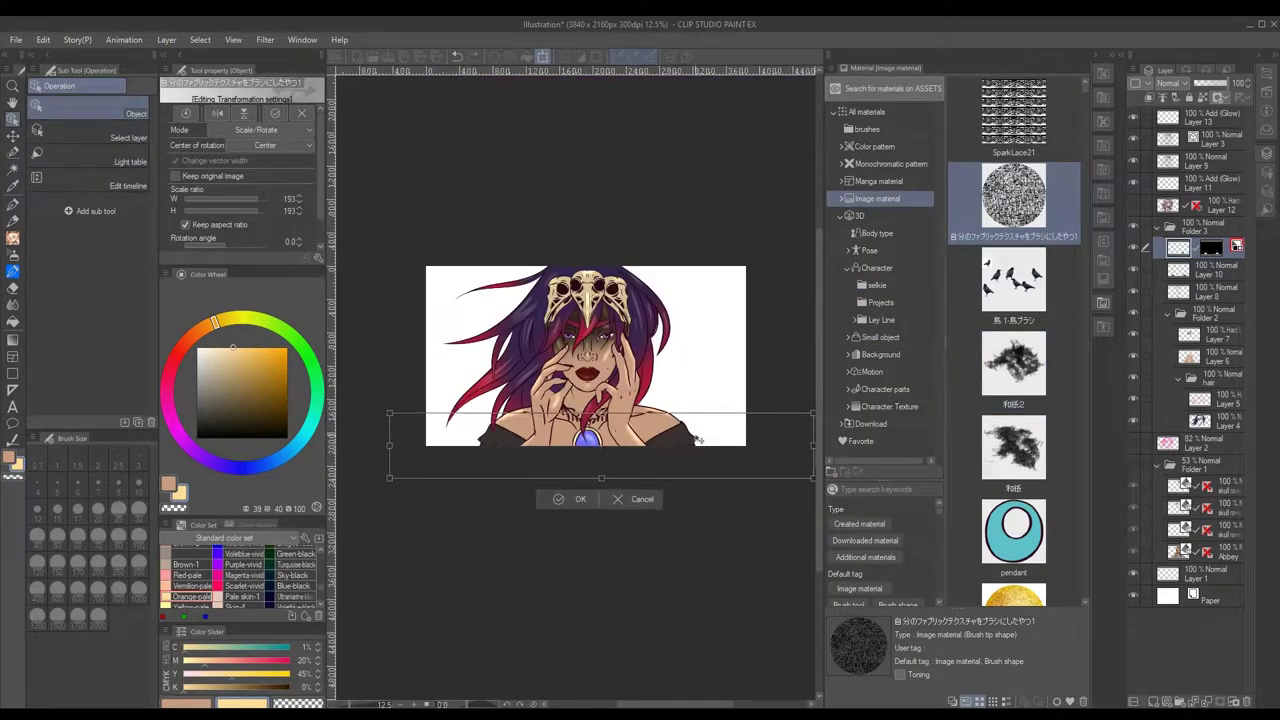
pyautogui.press('Return')
pyautogui.rightClick(681, 435)
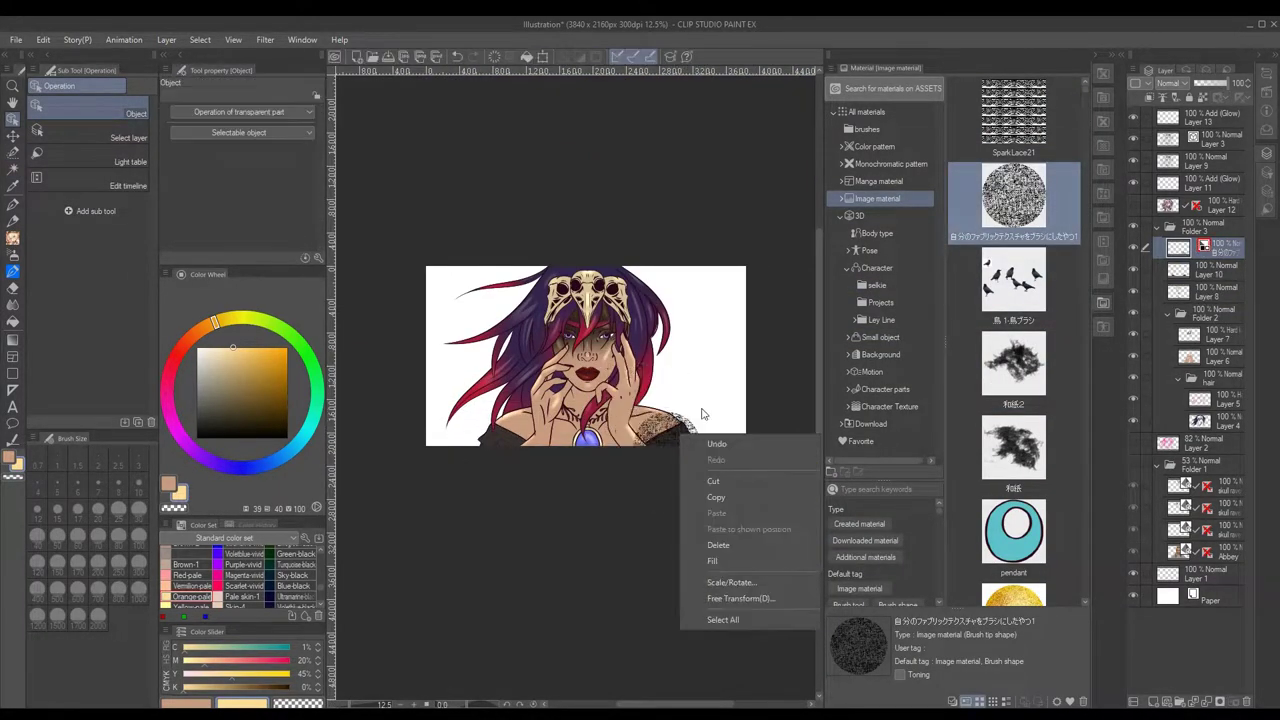
pyautogui.press('Escape')
# - Trim the fabric texture to the sleeve shapes and set its layer to Multiply at 29% opacity
pyautogui.click(1222, 268)
pyautogui.press('w')
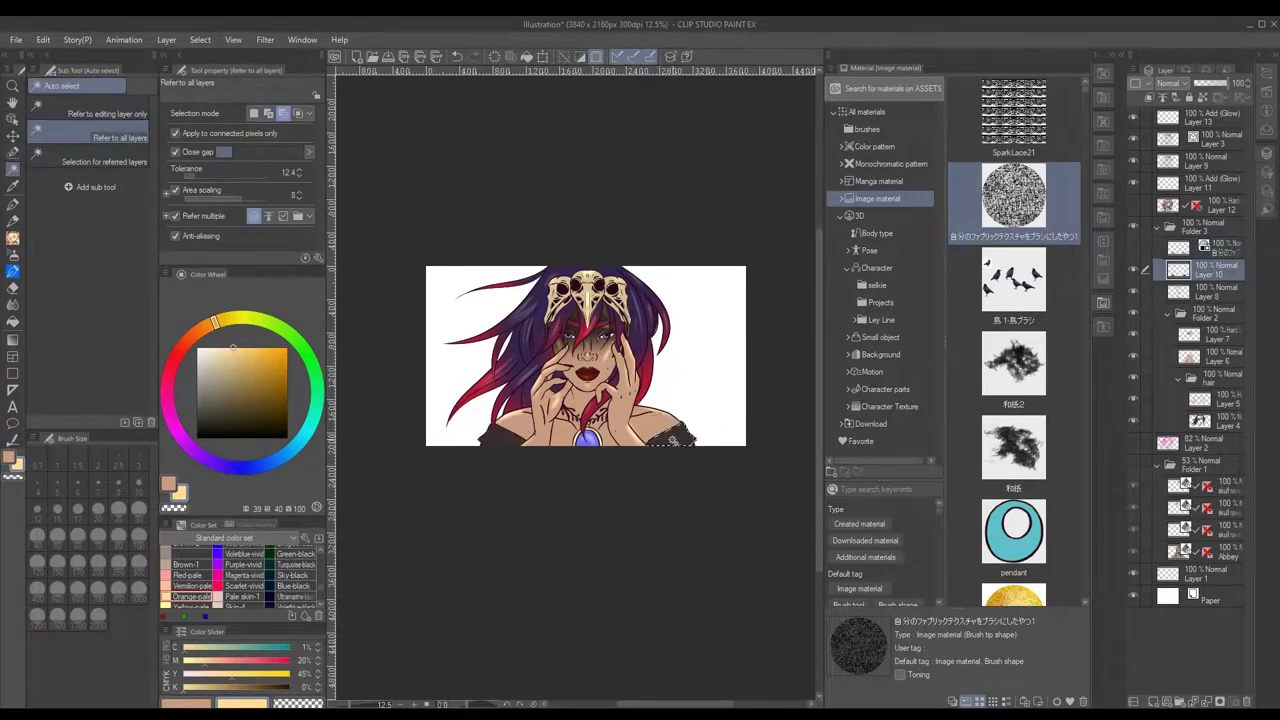
pyautogui.click(1200, 245)
pyautogui.hotkey('ctrl', '+')
pyautogui.press('e')
pyautogui.moveTo(380, 480); pyautogui.dragTo(720, 470)
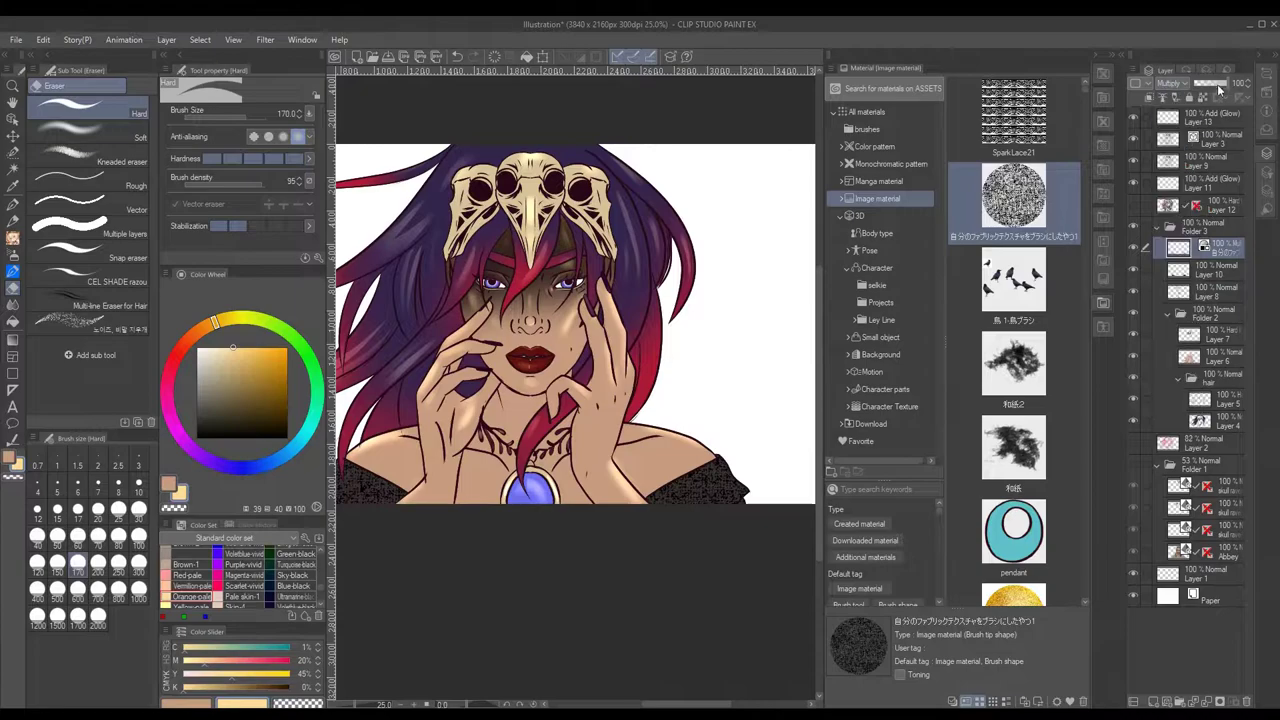
pyautogui.scroll(-3, 700, 420)
# - Open the red-veined marble image in its own document
pyautogui.click(40, 40)
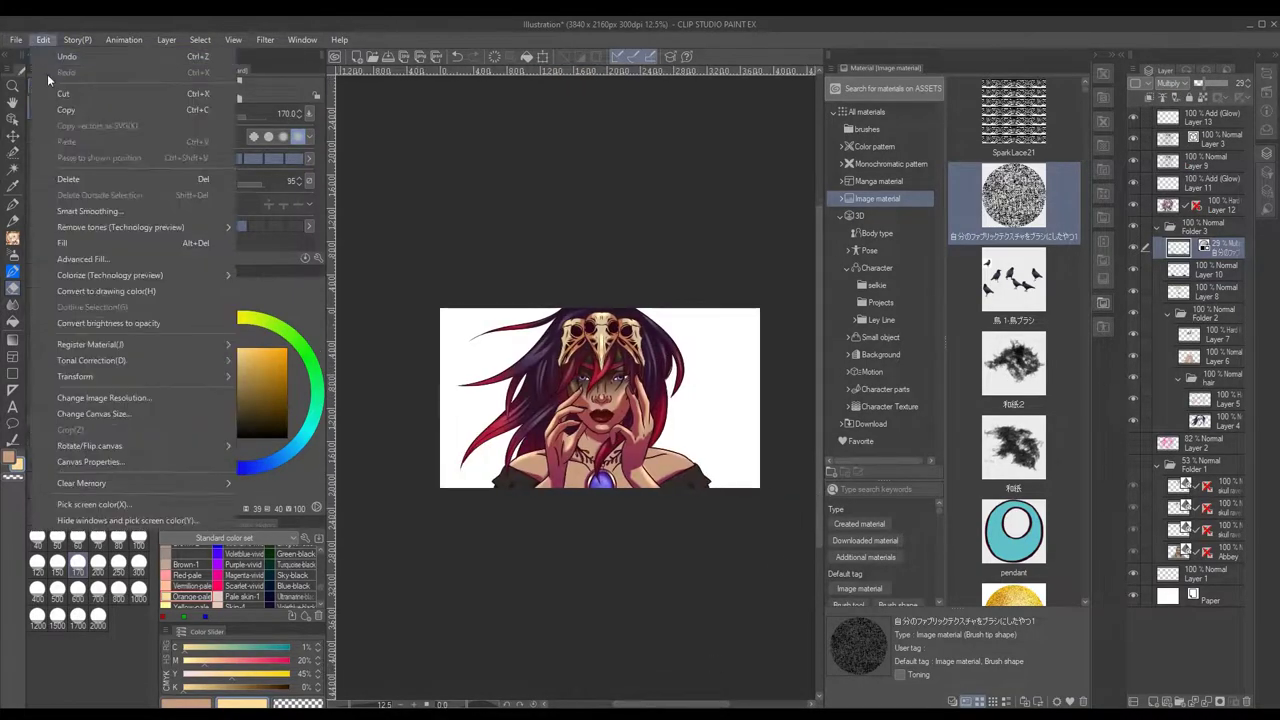
pyautogui.hotkey('ctrl', 'o')
pyautogui.scroll(3, 126, 214)
pyautogui.doubleClick(234, 129)
pyautogui.scroll(-1, 529, 337)
pyautogui.press('Escape')
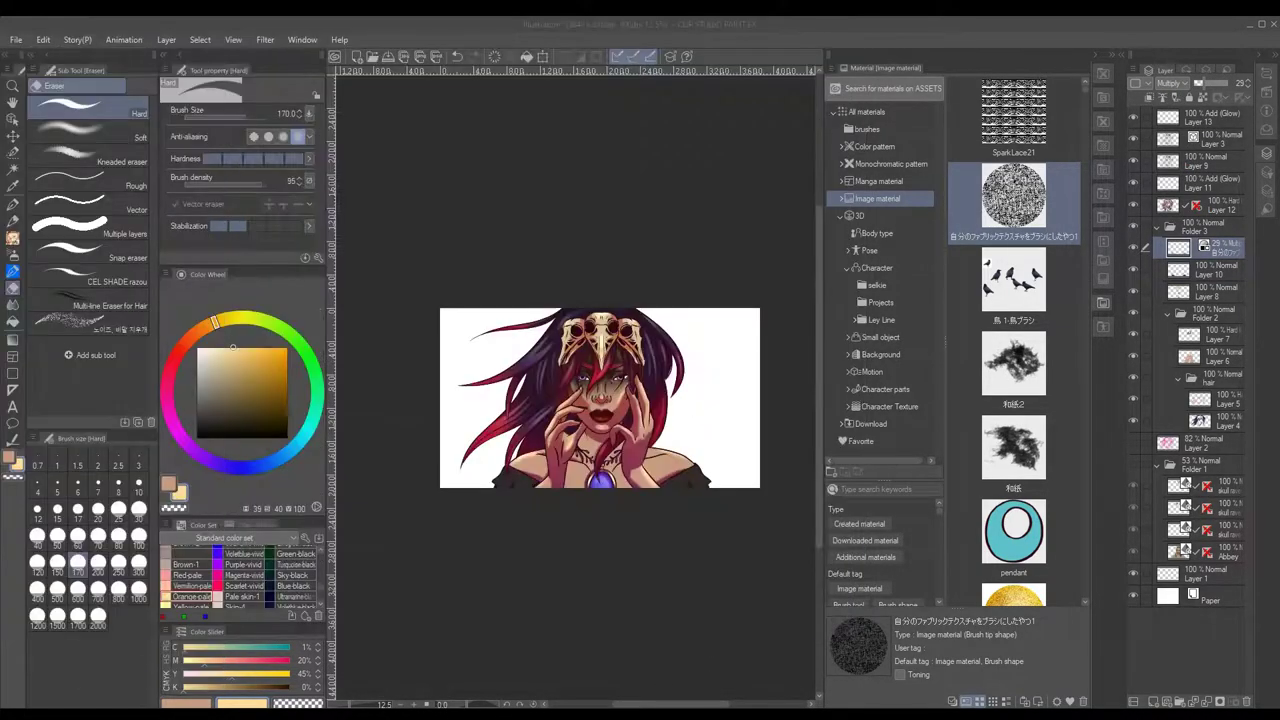
# - Paste the marble image beneath the character, just above the paper, and scale it to 117% to cover the canvas
pyautogui.hotkey('ctrl', 'c')
pyautogui.click(347, 72)
pyautogui.click(43, 40)
pyautogui.click(45, 135)
pyautogui.hotkey('ctrl', 't')
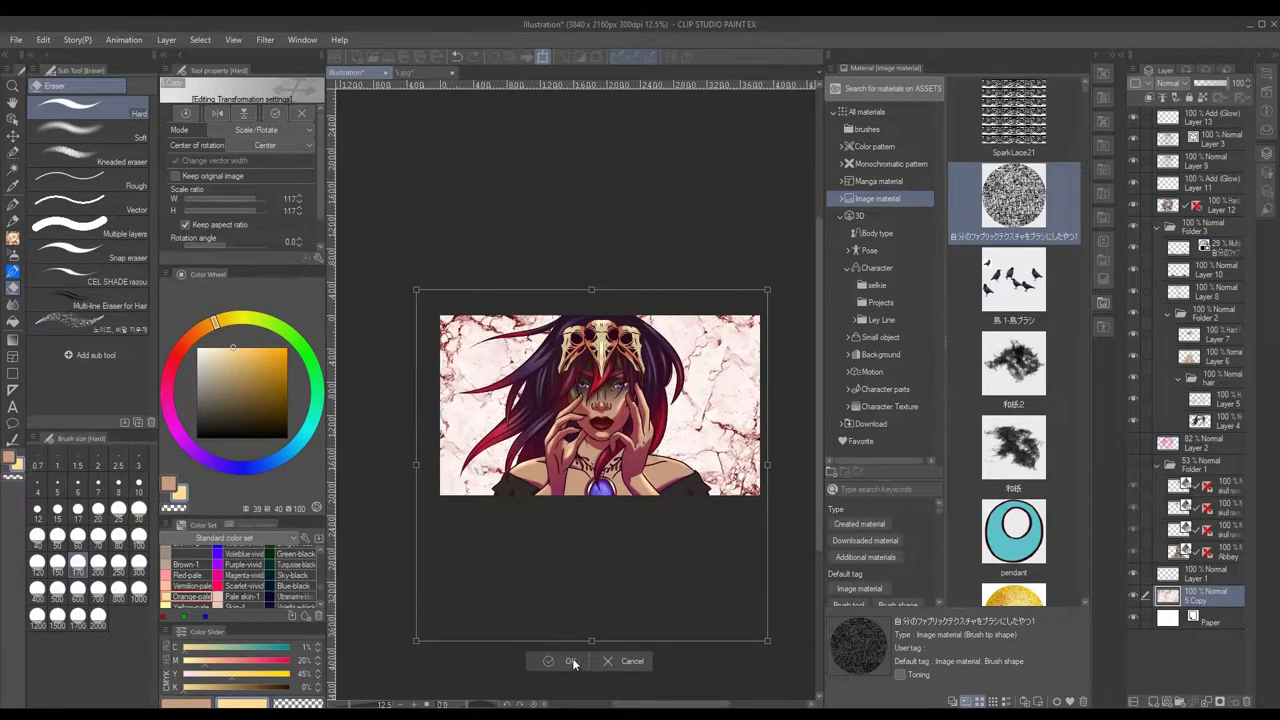
pyautogui.click(574, 638)
# - Try a gradient map correction layer over the marble background, using the first gradient in the kobuh's gradients 1 set
pyautogui.click(1138, 69)
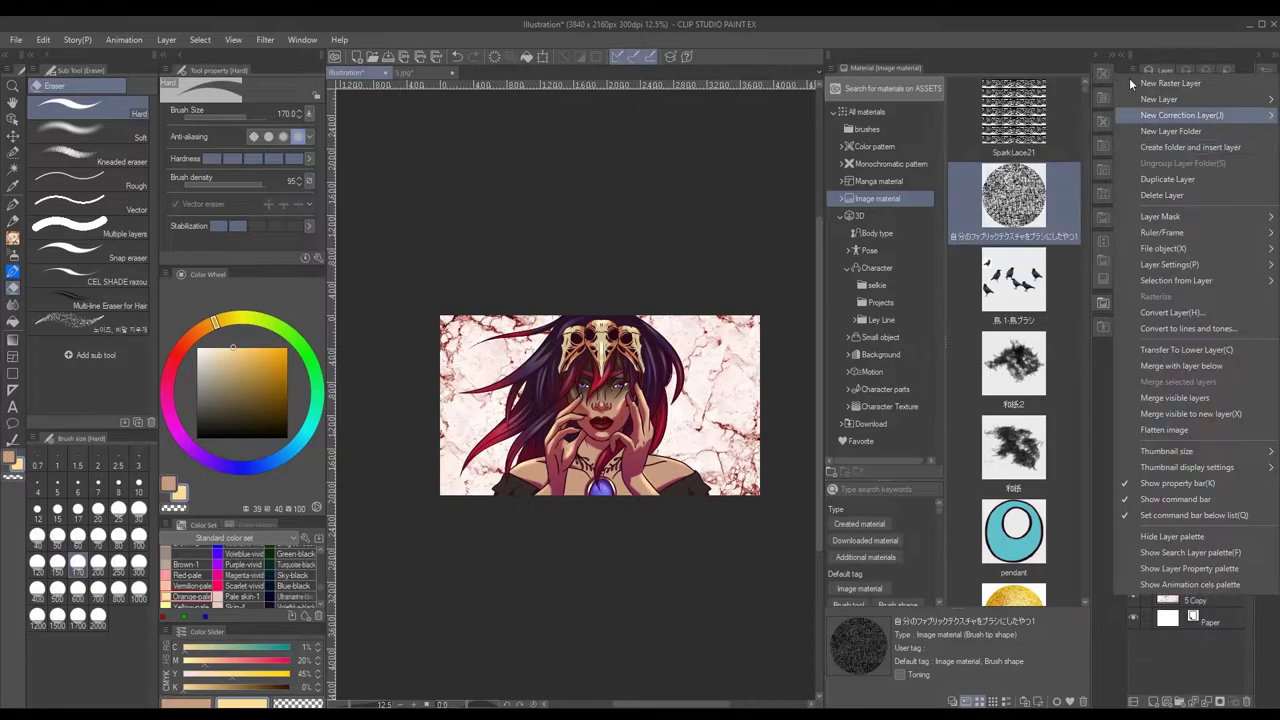
pyautogui.click(1026, 249)
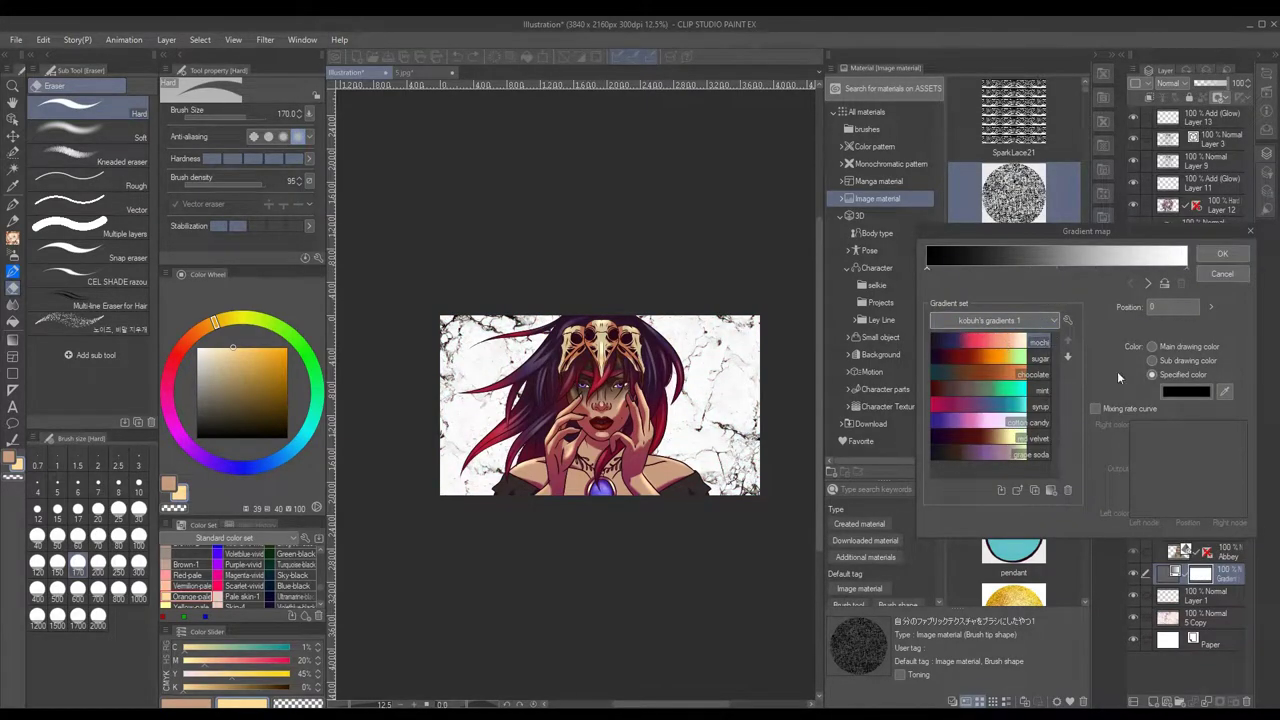
pyautogui.click(970, 338)
pyautogui.press('Return')
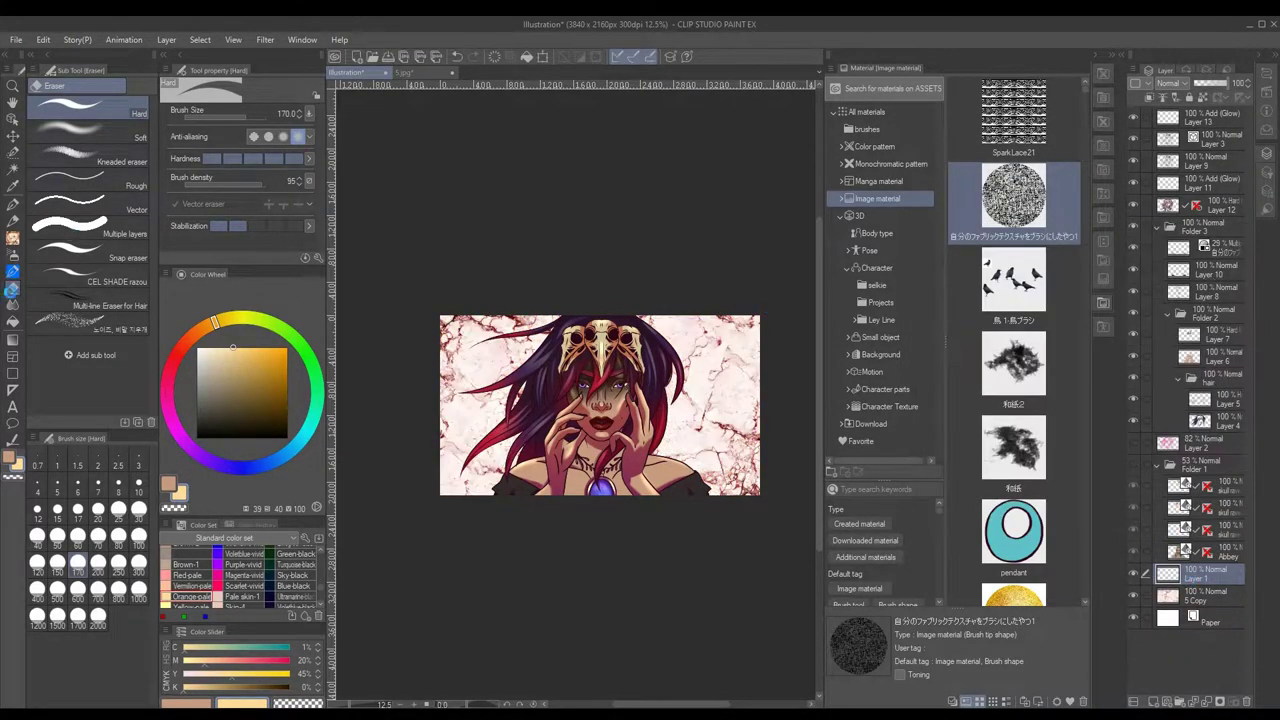
# - Cover Layer 1 above the marble with Purple-black using the Shadow airbrush at size 1700
pyautogui.scroll(-3, 318, 594)
pyautogui.click(296, 584)
pyautogui.press('b')
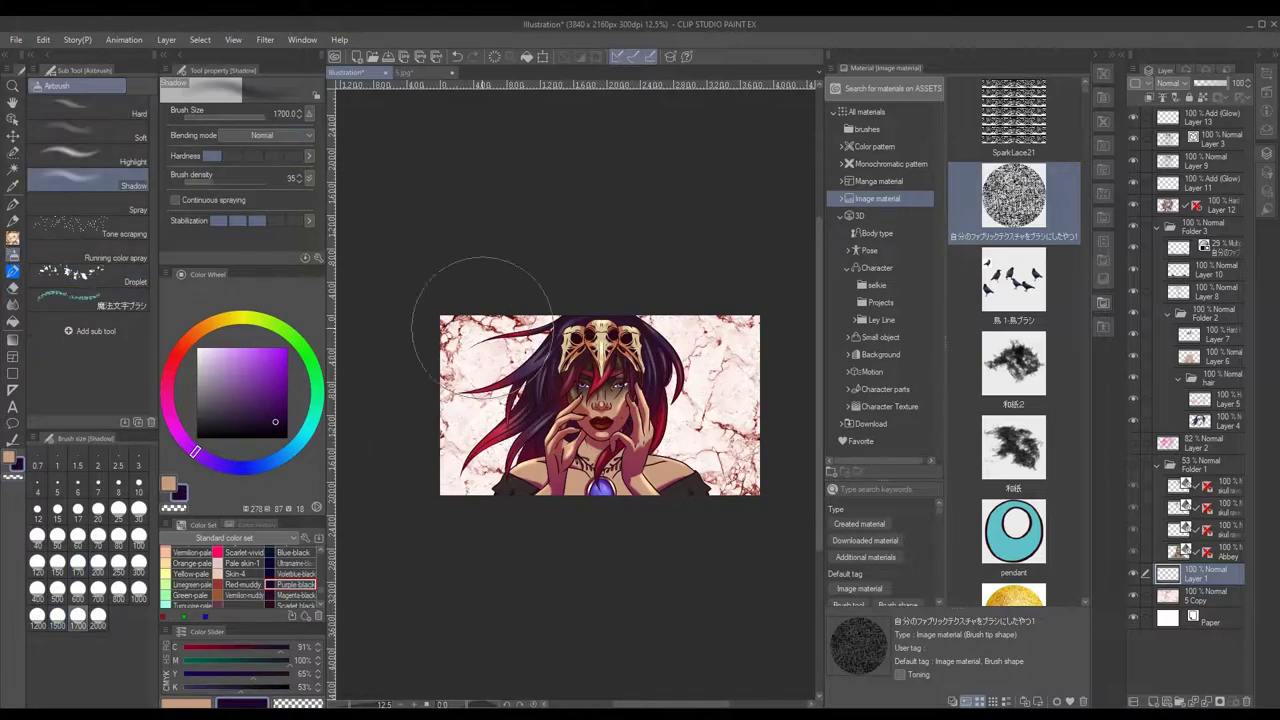
pyautogui.moveTo(471, 271)
pyautogui.mouseDown()
pyautogui.moveTo(617, 338)
pyautogui.moveTo(450, 495)
pyautogui.mouseUp()
# - Blend the purple layer over the marble background in Hard light mode
pyautogui.click(1200, 83)
pyautogui.click(1200, 300)
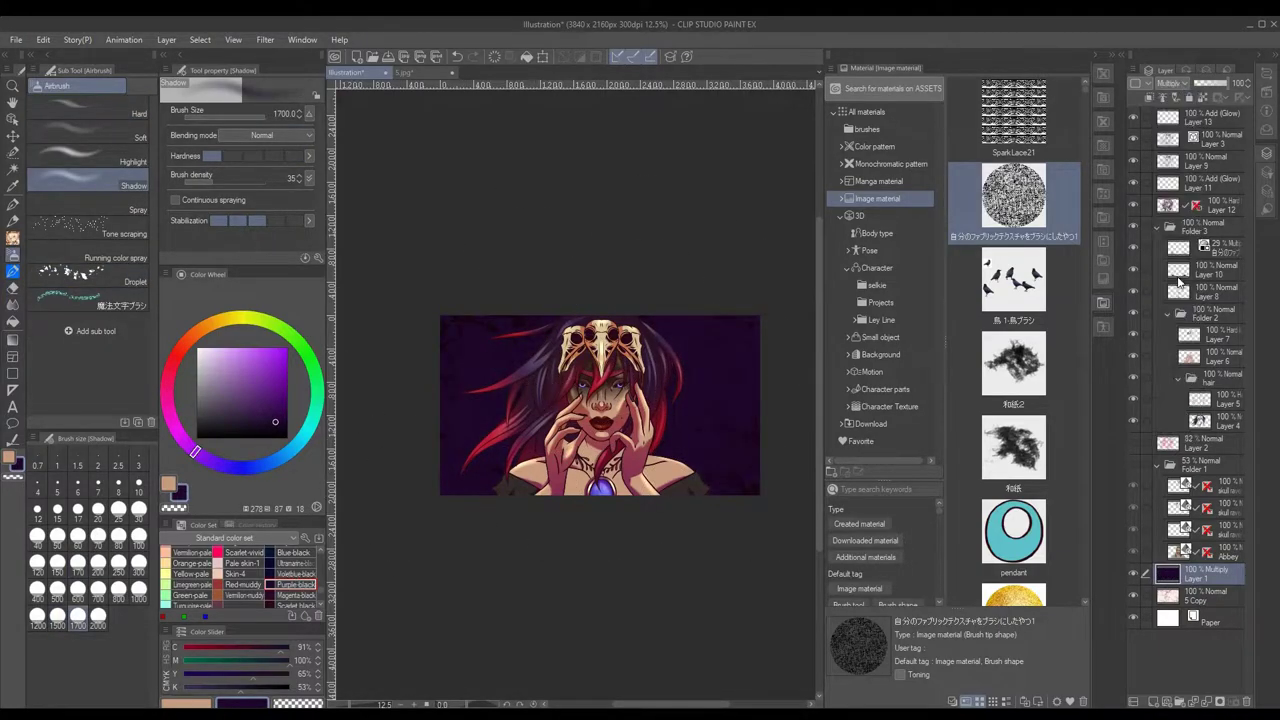
pyautogui.scroll(2, 600, 400)
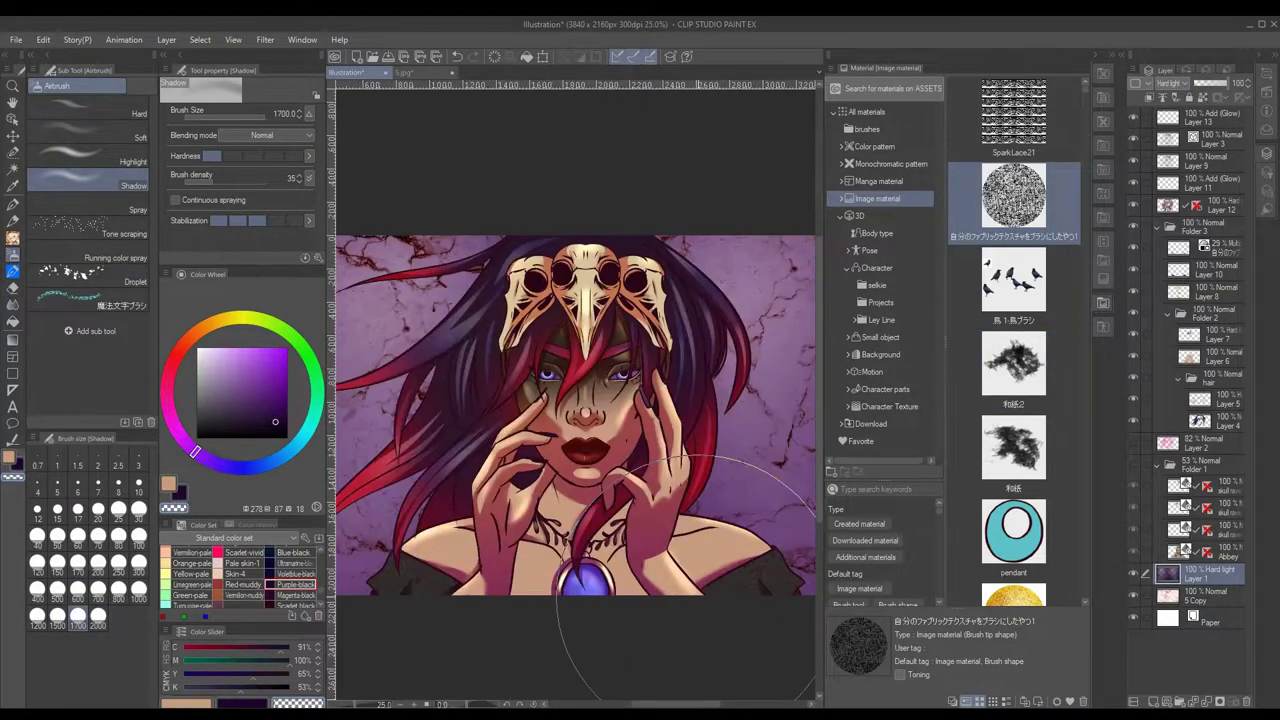
# - Try duplicating Folder 3 and merging the copy into a single layer
pyautogui.click(13, 239)
pyautogui.scroll(2, 560, 97)
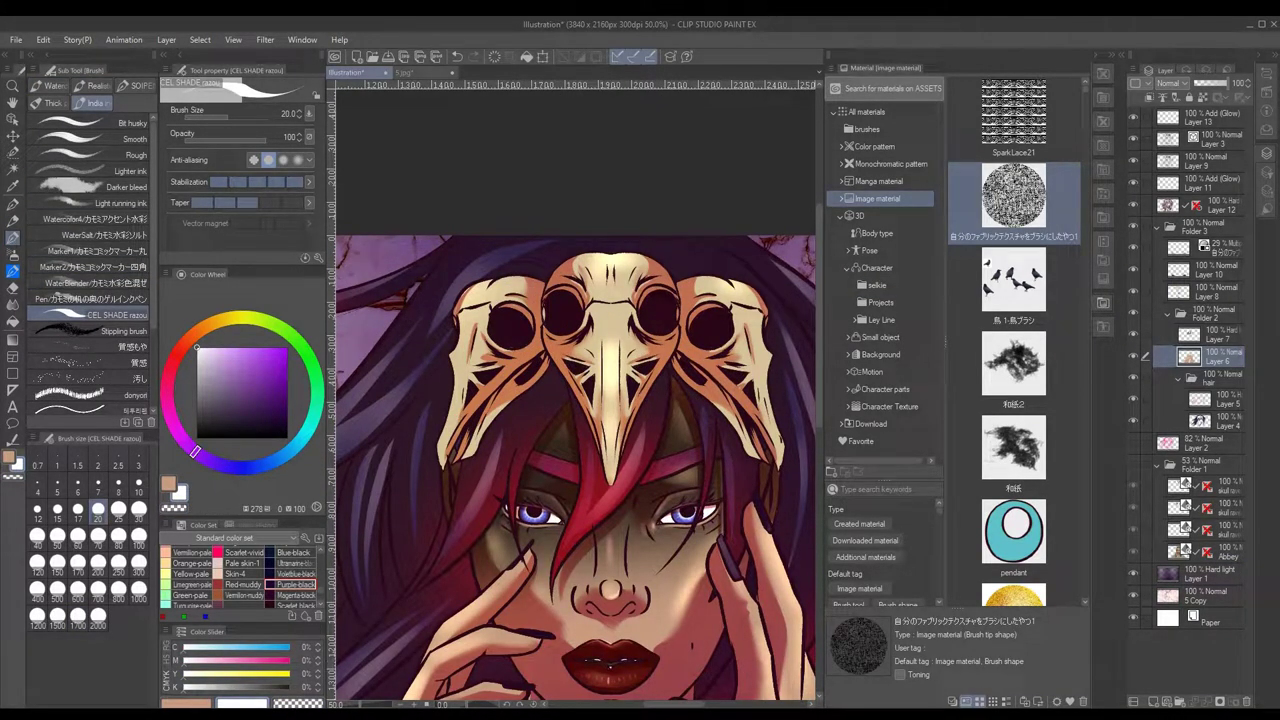
pyautogui.scroll(-2, 575, 506)
pyautogui.click(1200, 227)
pyautogui.rightClick(1200, 227)
pyautogui.click(1200, 332)
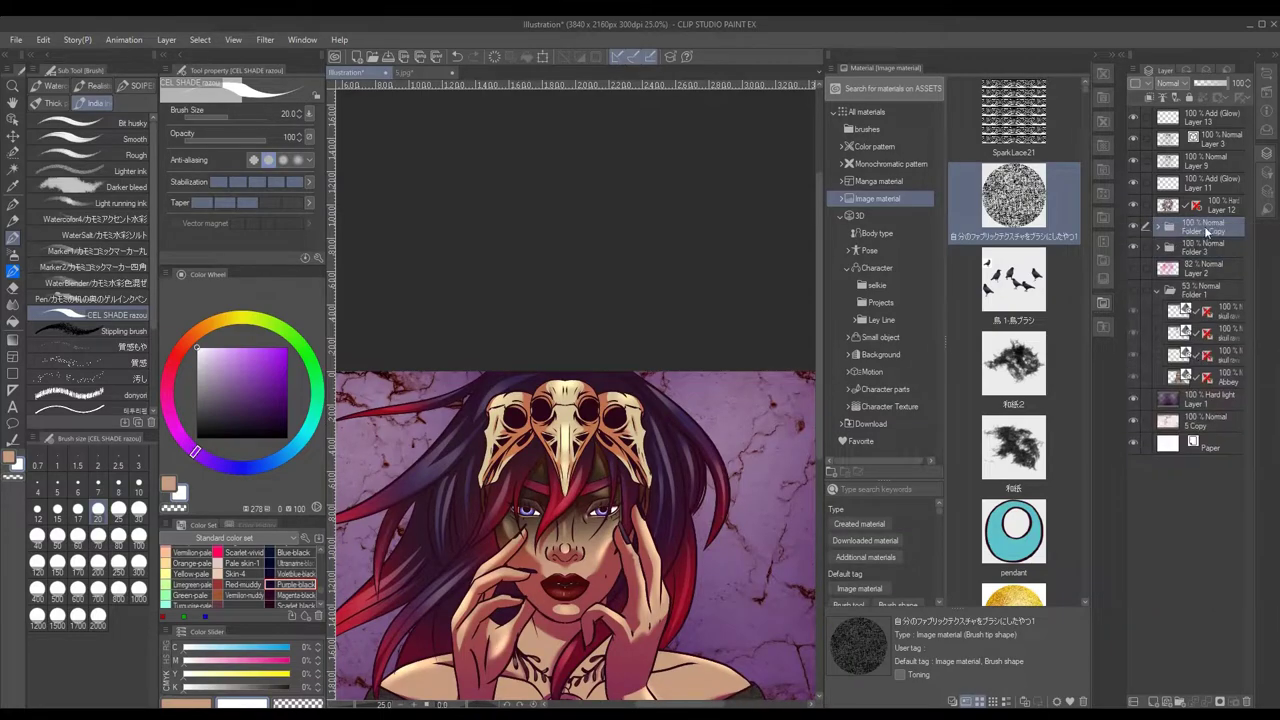
pyautogui.scroll(-1, 575, 500)
# - Try painting the merged character copy black with the CEL SHADE brush at size 700 and placing it just above the purple Hard light layer
pyautogui.click(98, 598)
pyautogui.moveTo(520, 420)
pyautogui.mouseDown()
pyautogui.moveTo(600, 500)
pyautogui.moveTo(680, 455)
pyautogui.mouseUp()
pyautogui.moveTo(1167, 230); pyautogui.dragTo(1180, 385)
pyautogui.hotkey('ctrl', 't')
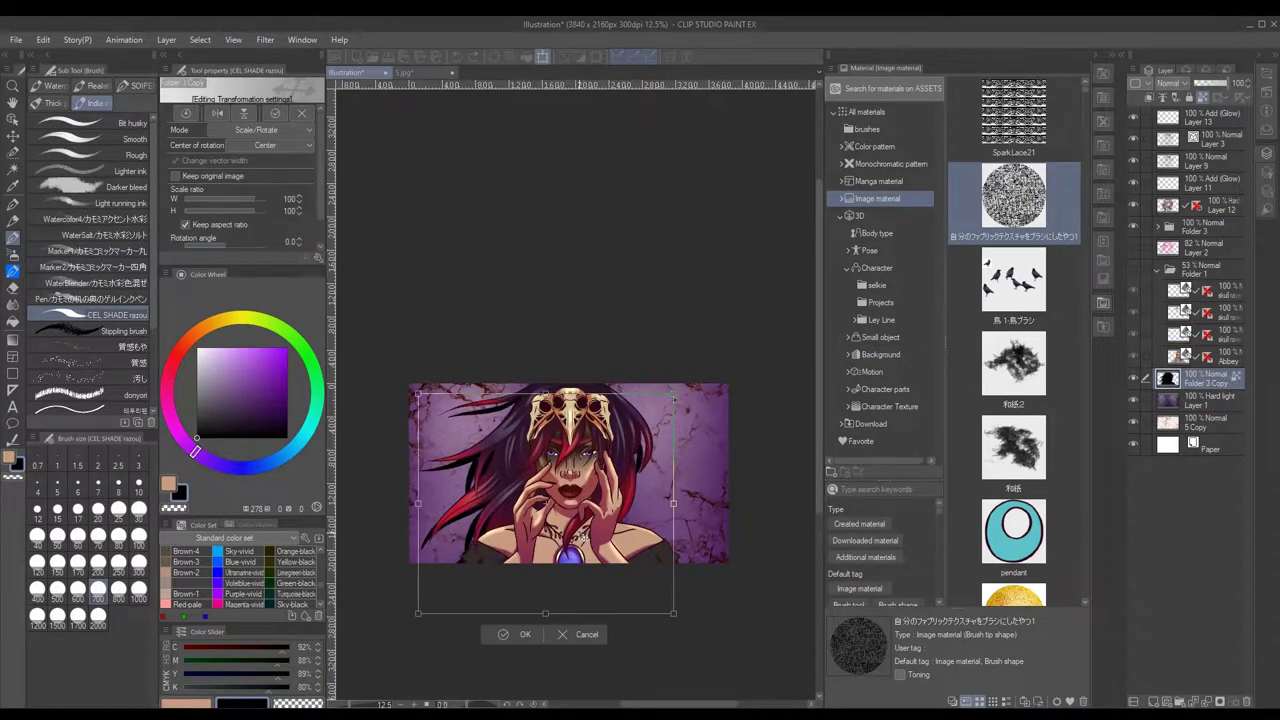
pyautogui.moveTo(578, 564); pyautogui.dragTo(583, 555)
pyautogui.press('Return')
# - Undo the black silhouette, its placement and the duplication of Folder 3
pyautogui.scroll(3, 575, 520)
pyautogui.moveTo(1180, 378); pyautogui.dragTo(1195, 220)
pyautogui.hotkey('ctrl', 'z')
pyautogui.hotkey('ctrl', 'z')
pyautogui.hotkey('ctrl', 'z')
pyautogui.hotkey('ctrl', 'z')
pyautogui.hotkey('ctrl', 'z')
pyautogui.hotkey('ctrl', 'z')
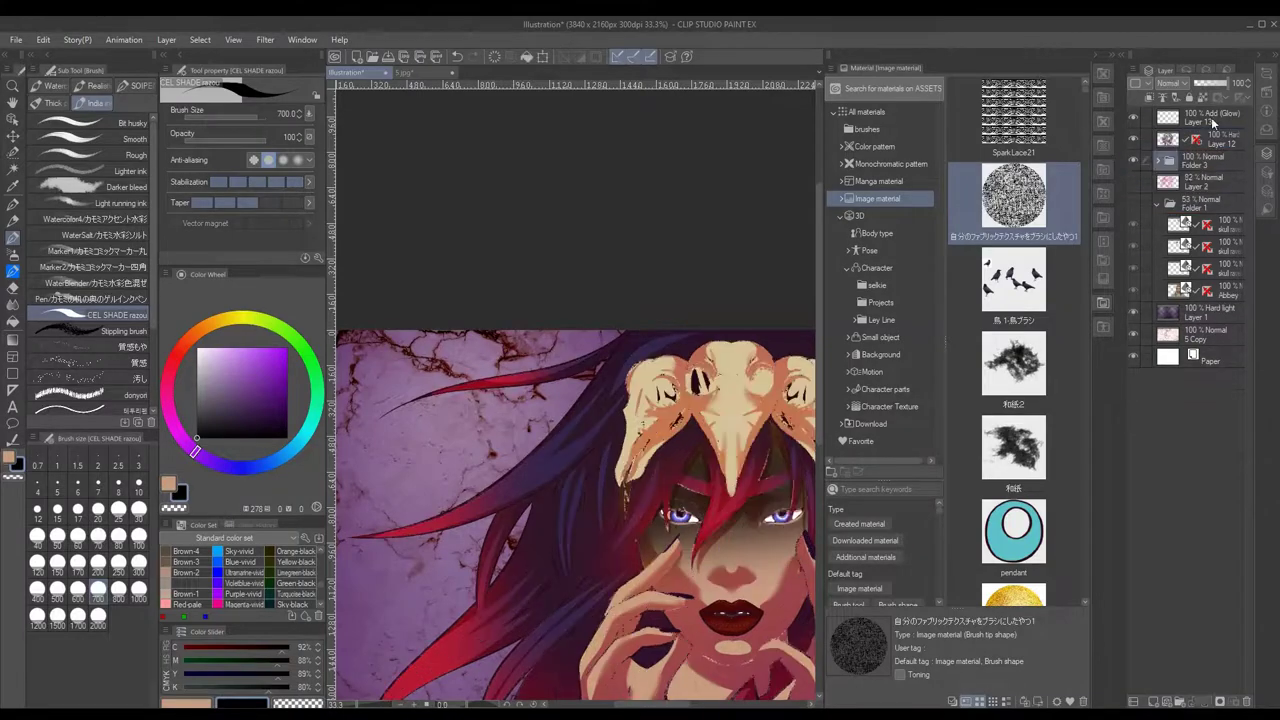
# - Move the line art, glow and shading layers stacked above Folder 3 into Folder 3, with line art Layer 3 near the top
pyautogui.hotkey('ctrl', 'y')
pyautogui.hotkey('ctrl', 'y')
pyautogui.hotkey('ctrl', 'y')
pyautogui.hotkey('ctrl', 'y')
pyautogui.hotkey('ctrl', 'y')
pyautogui.hotkey('ctrl', 'y')
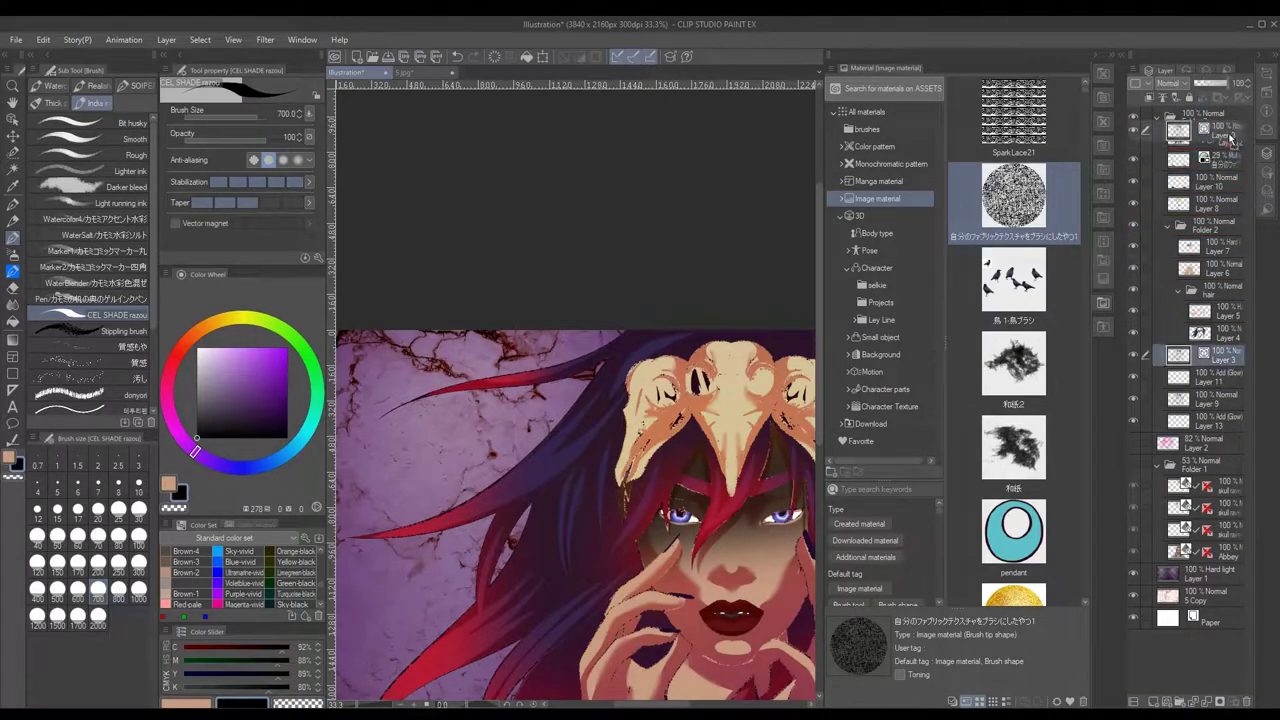
# - Turn a merged copy of Folder 3 into a black drop shadow, offset behind the character at 51% opacity
pyautogui.hotkey('ctrl', '-')
pyautogui.rightClick(1206, 121)
pyautogui.click(1222, 114)
pyautogui.hotkey('ctrl', '-')
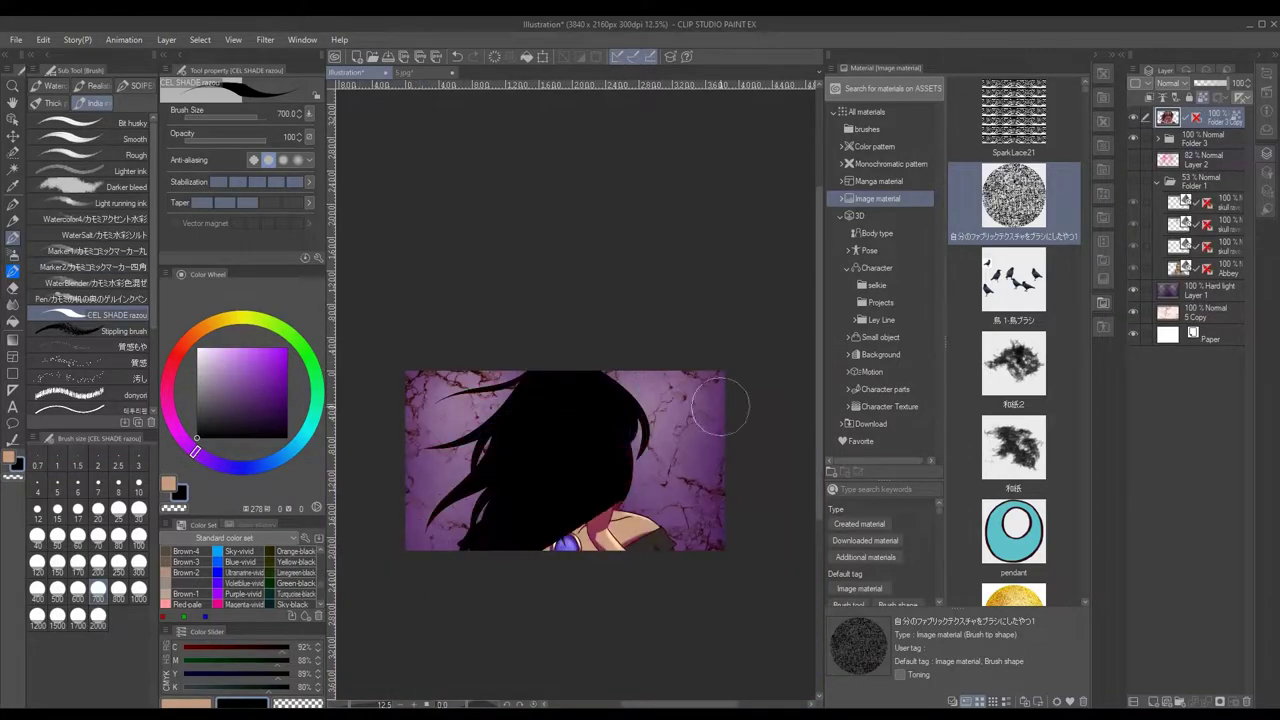
pyautogui.hotkey('ctrl', 't')
pyautogui.press('Return')
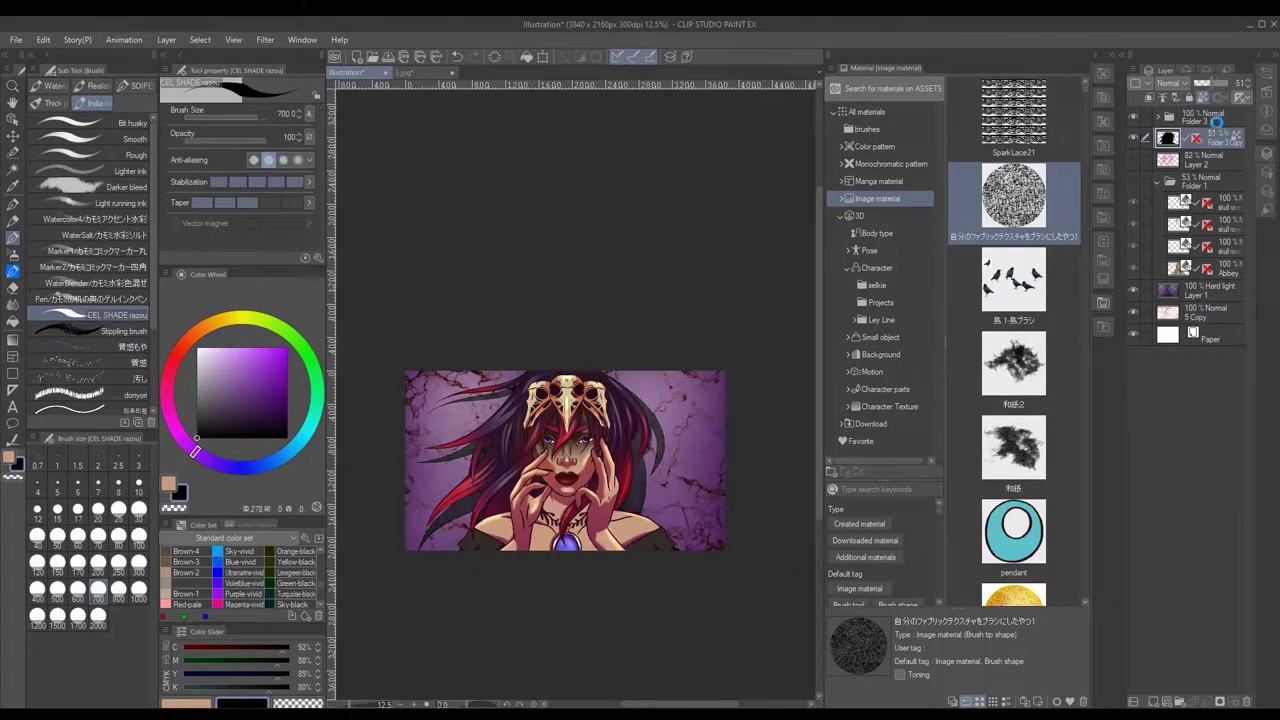
# - Add a gradient map correction layer over the whole illustration using mochi from kobuh's gradients 1, with the dark blue node at position 26
pyautogui.rightClick(1217, 141)
pyautogui.click(1040, 248)
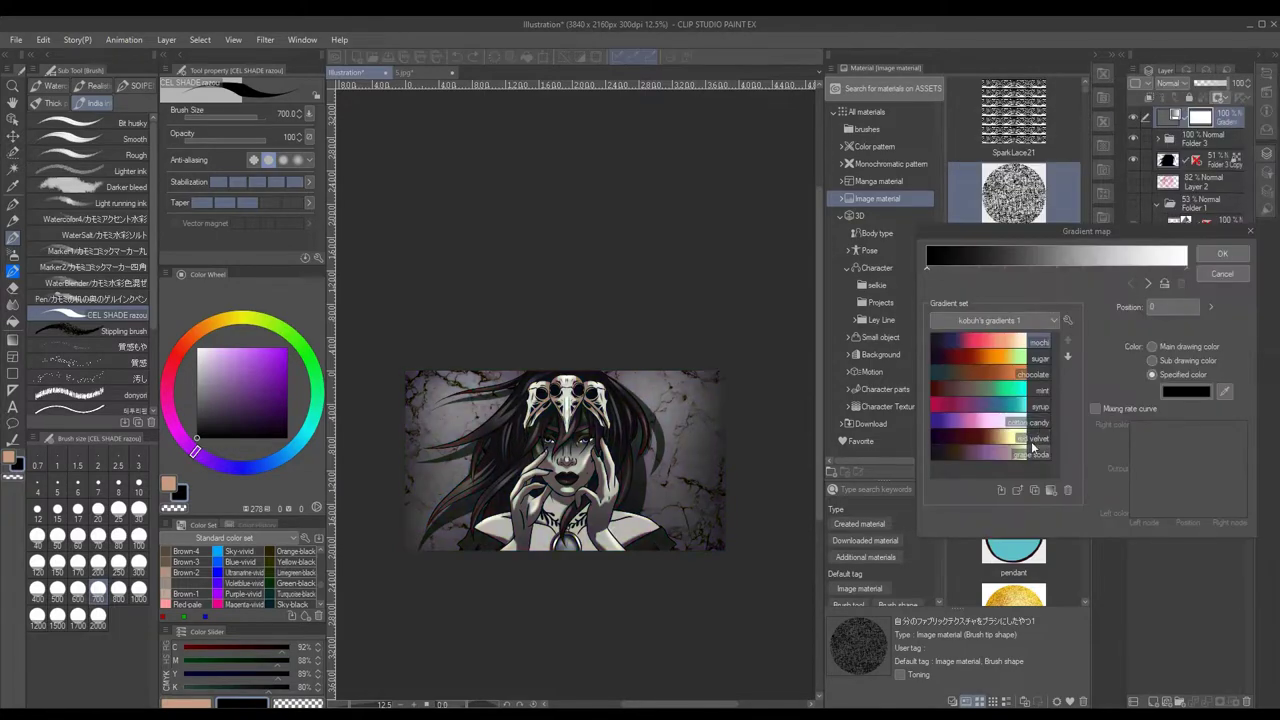
pyautogui.scroll(-10, 1024, 345)
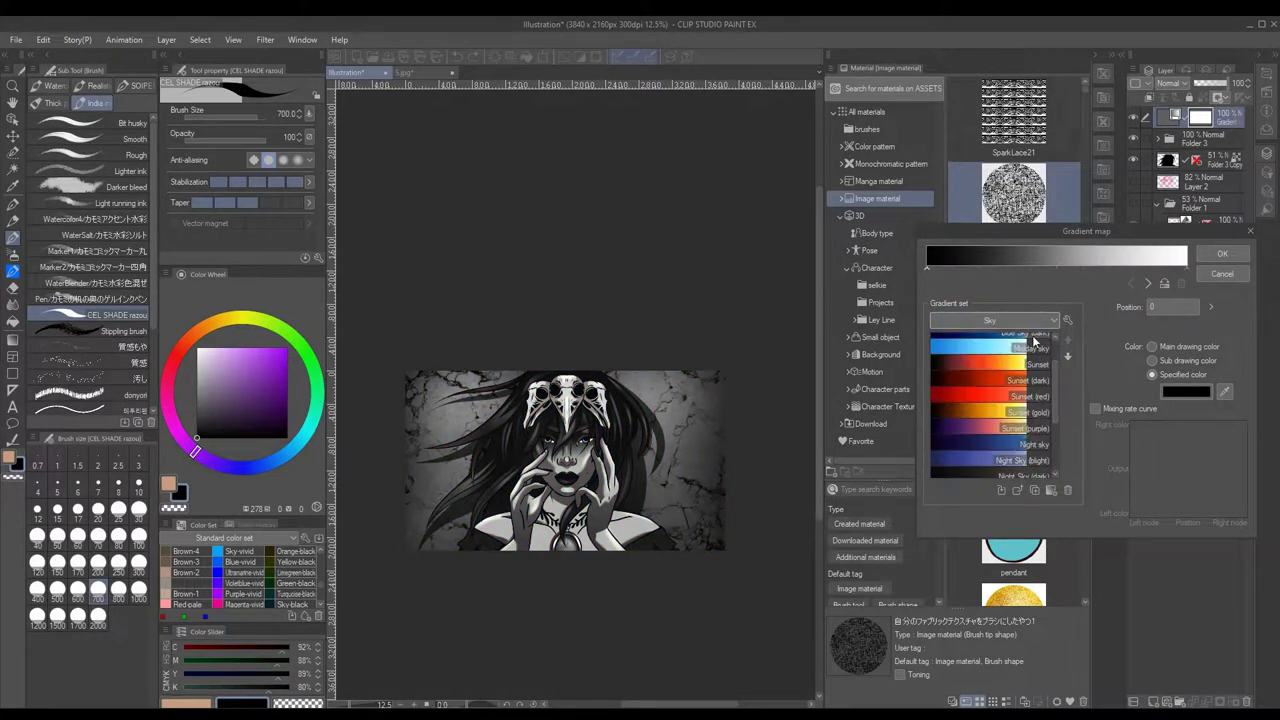
pyautogui.scroll(-5, 1055, 403)
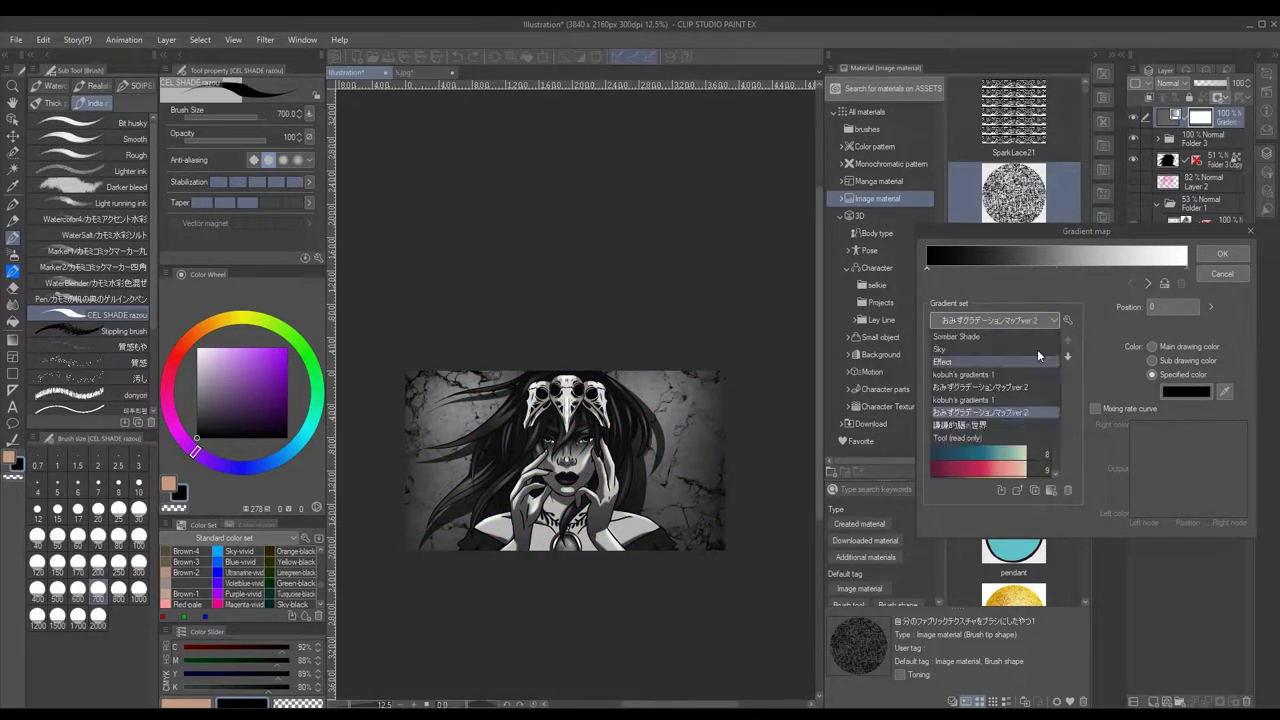
pyautogui.click(1037, 349)
pyautogui.moveTo(1020, 266); pyautogui.dragTo(994, 271)
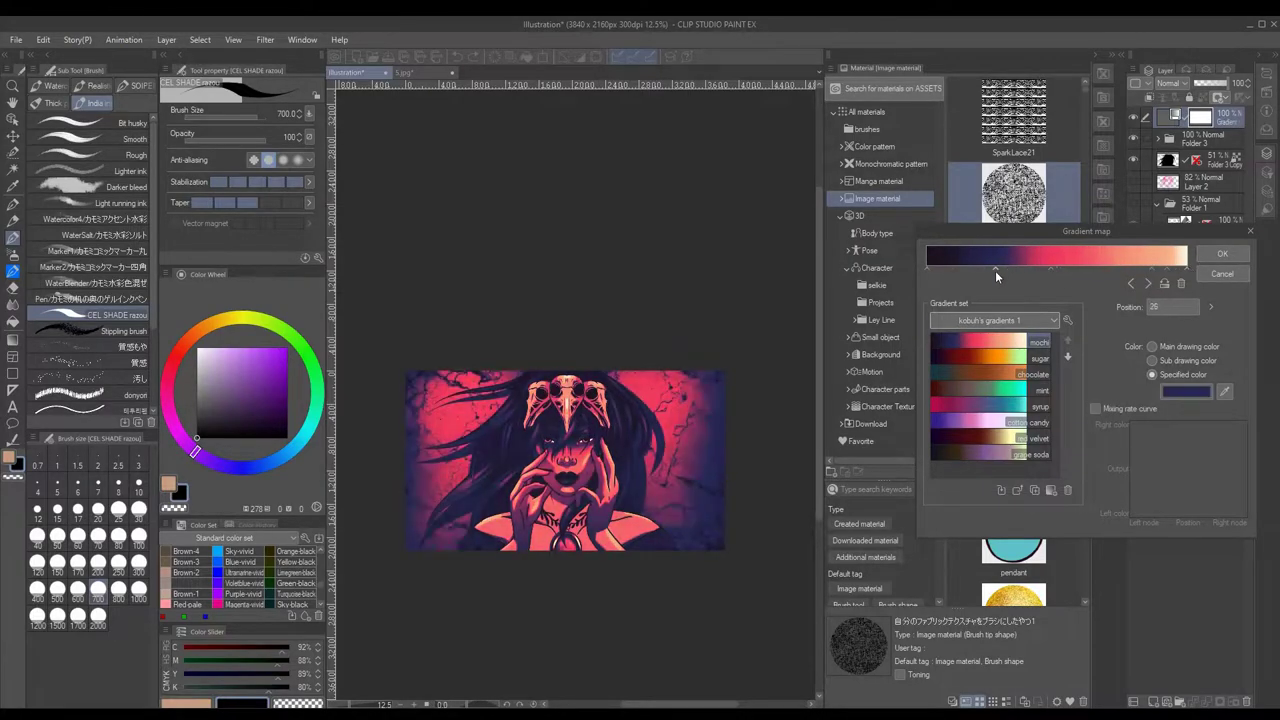
pyautogui.click(1222, 253)
# - Mask the gradient map away from the character's centre using the Shadow airbrush at size 1700 with transparent colour
pyautogui.press('b')
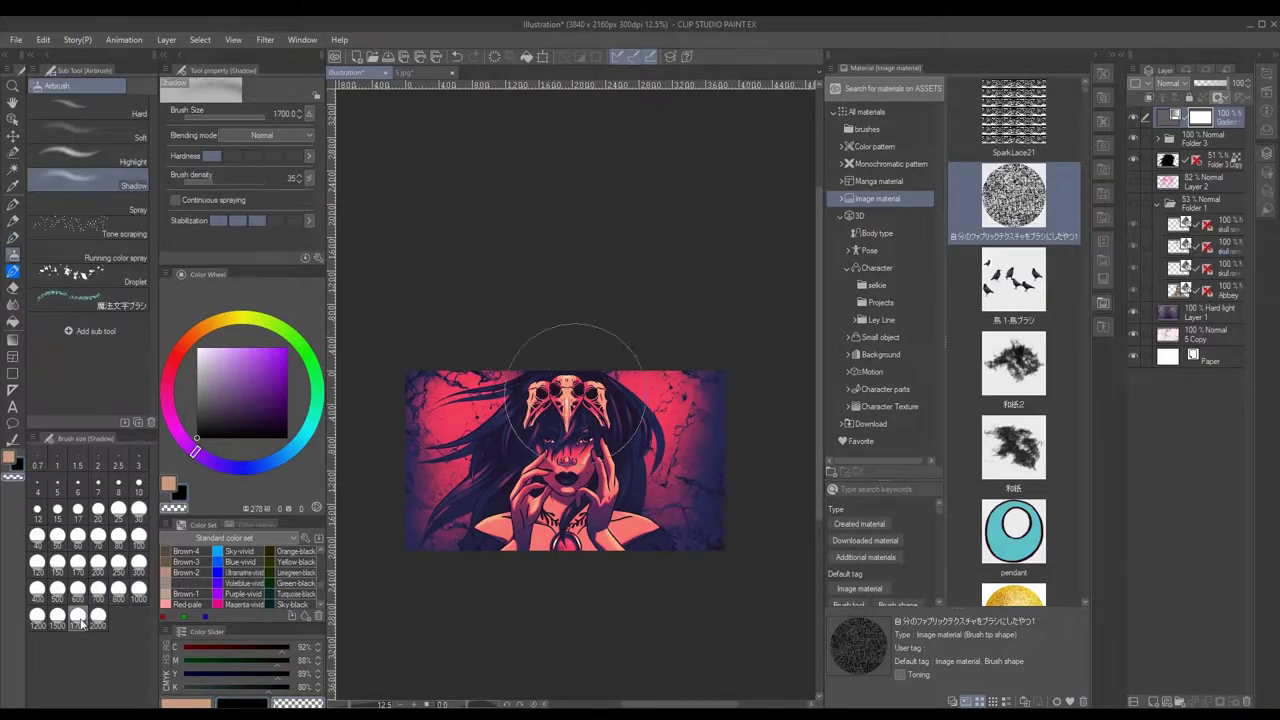
pyautogui.hotkey('ctrl', '+')
pyautogui.hotkey('ctrl', '-')
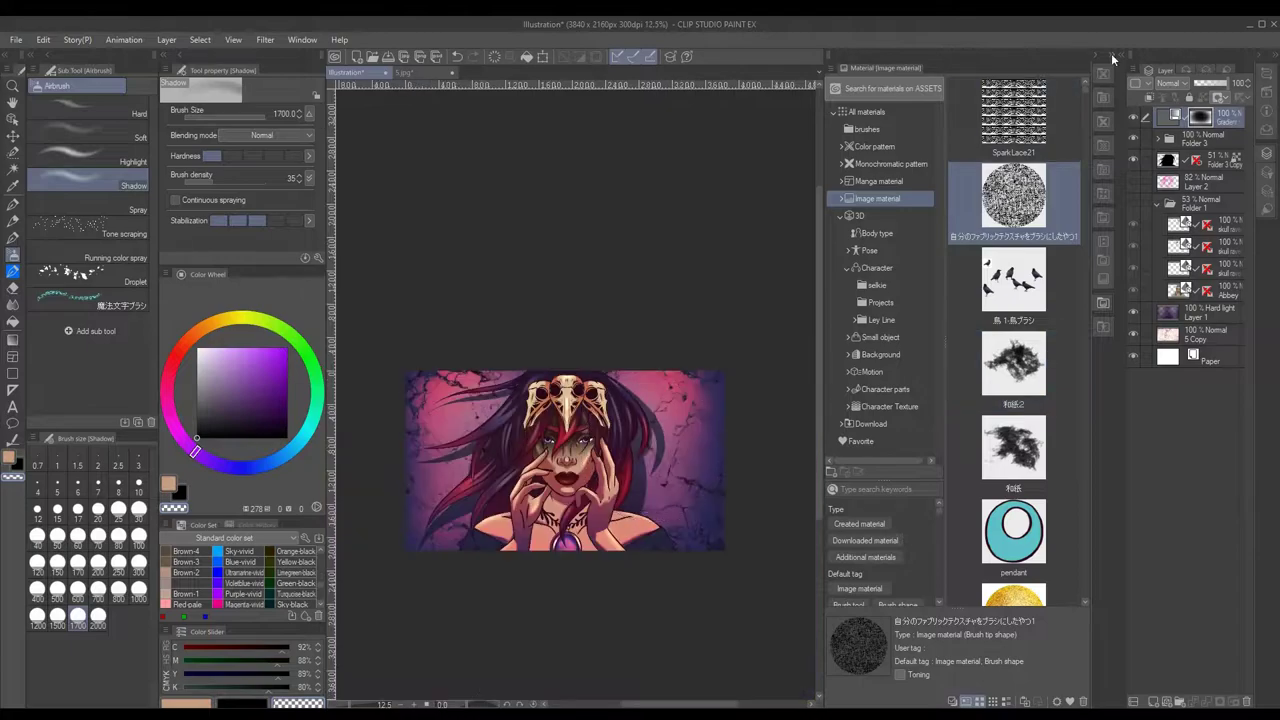
# - Write the artist's underlined signature in white on a new layer in the canvas's lower-right corner, using the エッジ鉛筆 pen at size 25
pyautogui.click(1105, 73)
pyautogui.hotkey('ctrl', '+')
pyautogui.press('p')
pyautogui.click(130, 313)
pyautogui.moveTo(912, 558)
pyautogui.mouseDown()
pyautogui.moveTo(923, 524)
pyautogui.moveTo(945, 532)
pyautogui.moveTo(967, 508)
pyautogui.moveTo(949, 554)
pyautogui.moveTo(985, 561)
pyautogui.moveTo(1000, 530)
pyautogui.mouseUp()
pyautogui.moveTo(960, 570); pyautogui.dragTo(1005, 560)
pyautogui.hotkey('ctrl', 'z')
pyautogui.hotkey('ctrl', 'y')
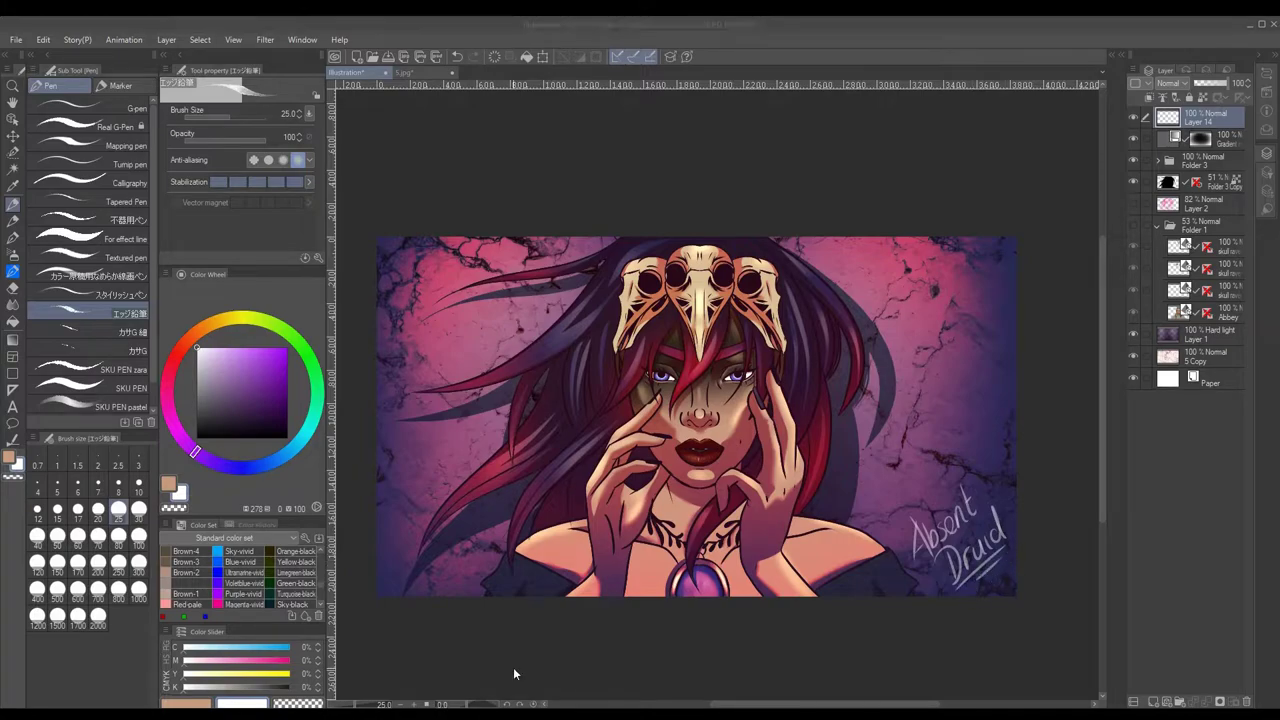